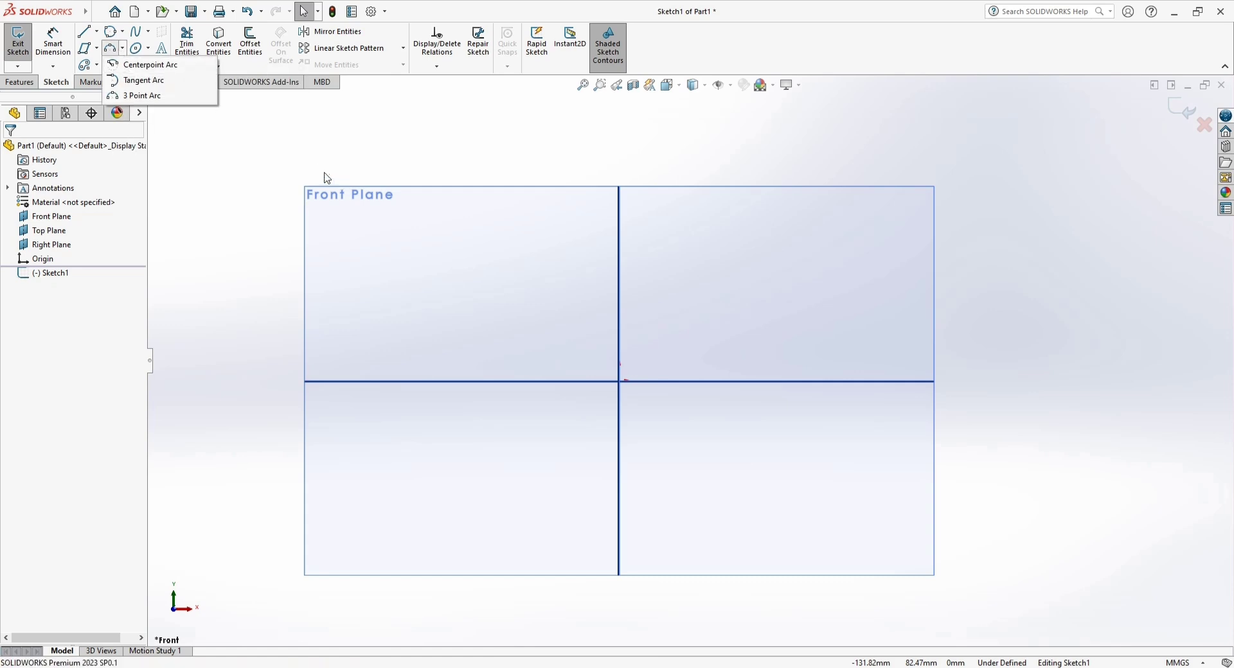
- Sketch a centerpoint arc about the origin, radius about 28.5 mm, from the vertical axis clockwise to near the horizontal axis
{"action": "left_click", "coordinate": [248, 148]}
{"action": "left_click", "coordinate": [123, 49]}
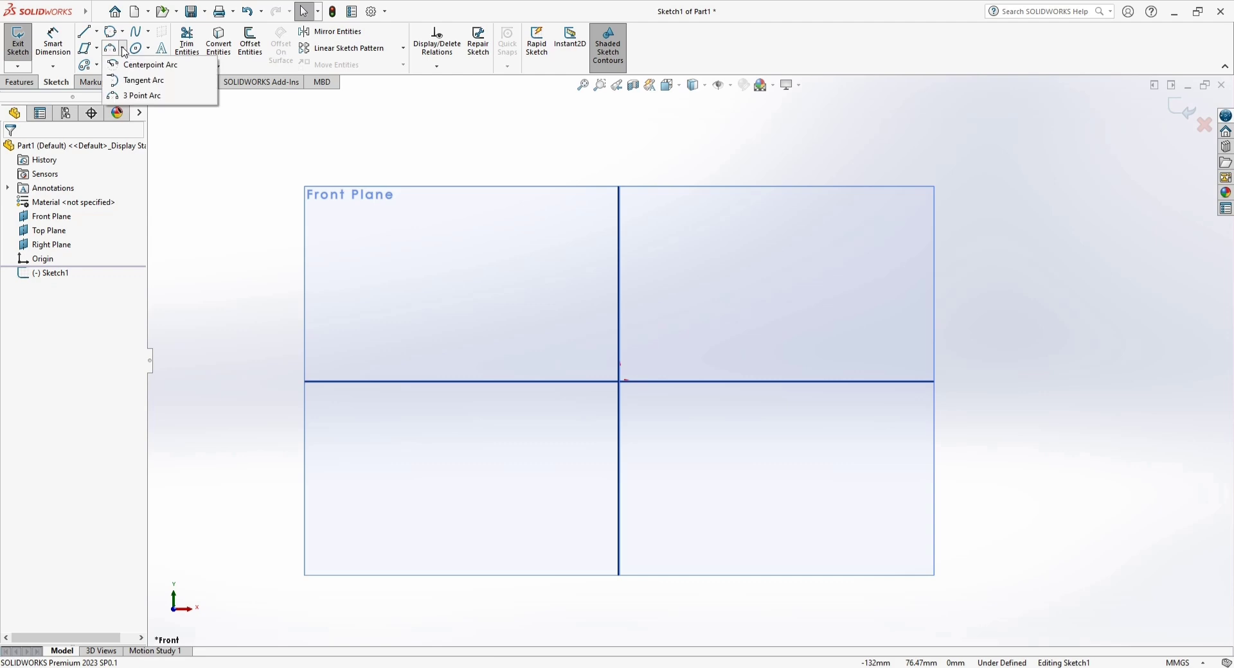
{"action": "left_click", "coordinate": [154, 67]}
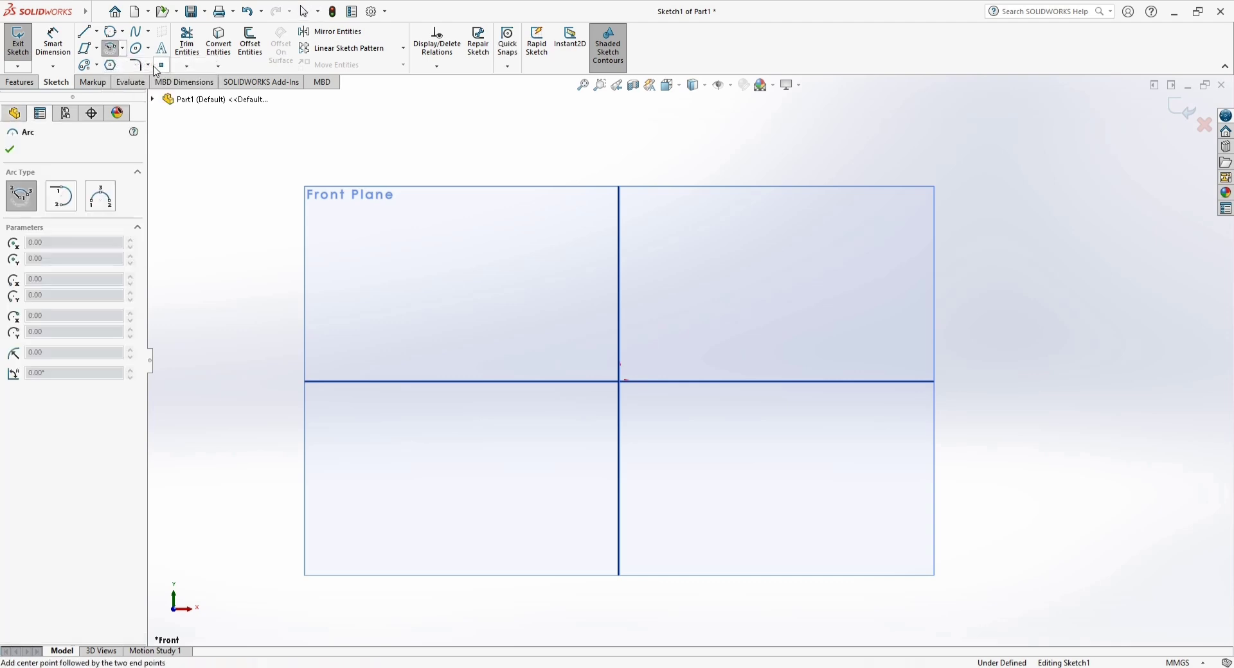
{"action": "left_click", "coordinate": [619, 382]}
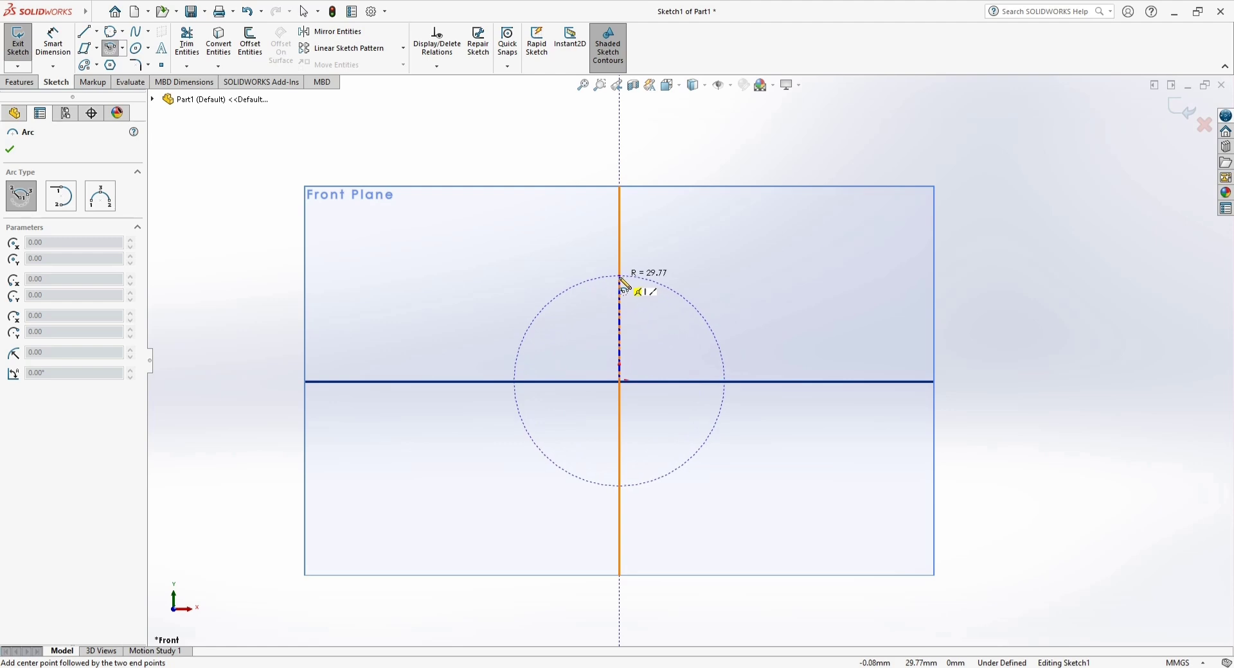
{"action": "left_click", "coordinate": [620, 281]}
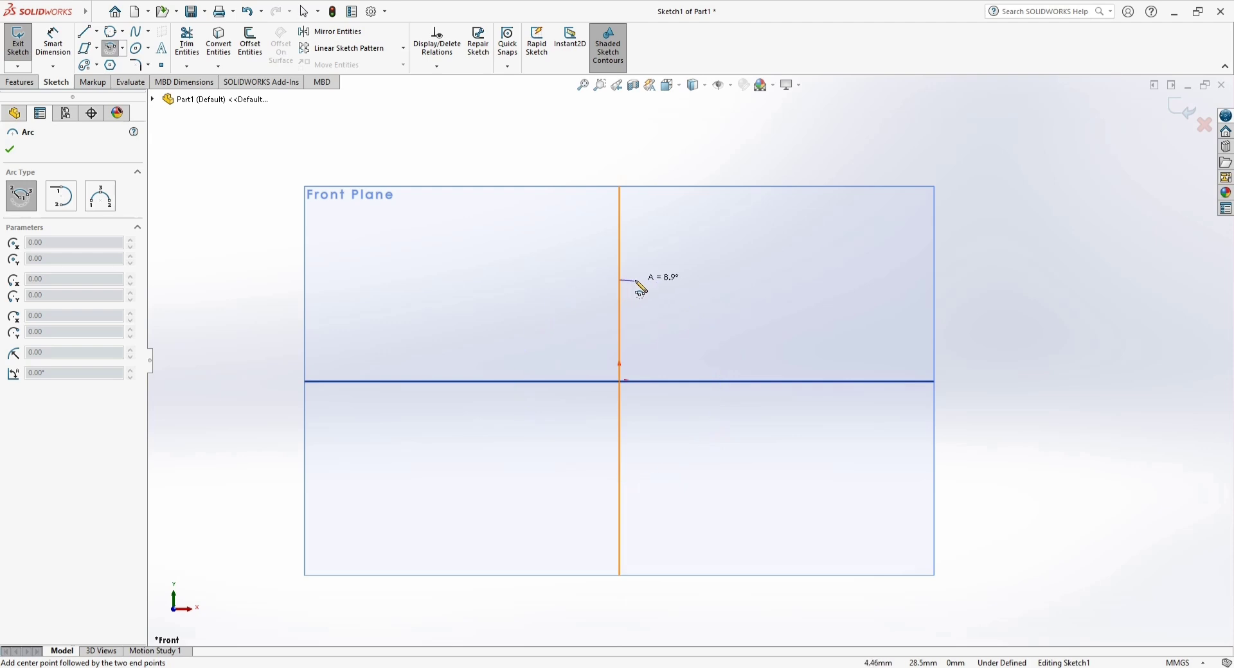
{"action": "left_click", "coordinate": [720, 381]}
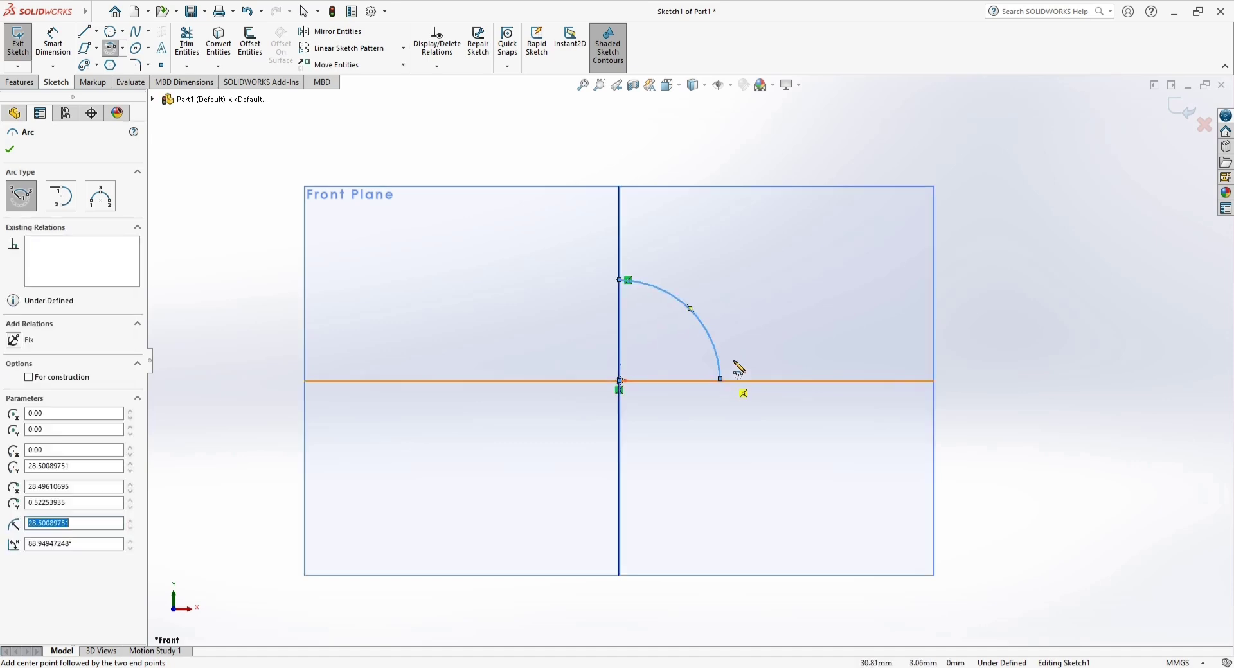
- Sketch a horizontal line about 34 mm long leftward from the arc's upper endpoint
{"action": "left_click", "coordinate": [123, 49]}
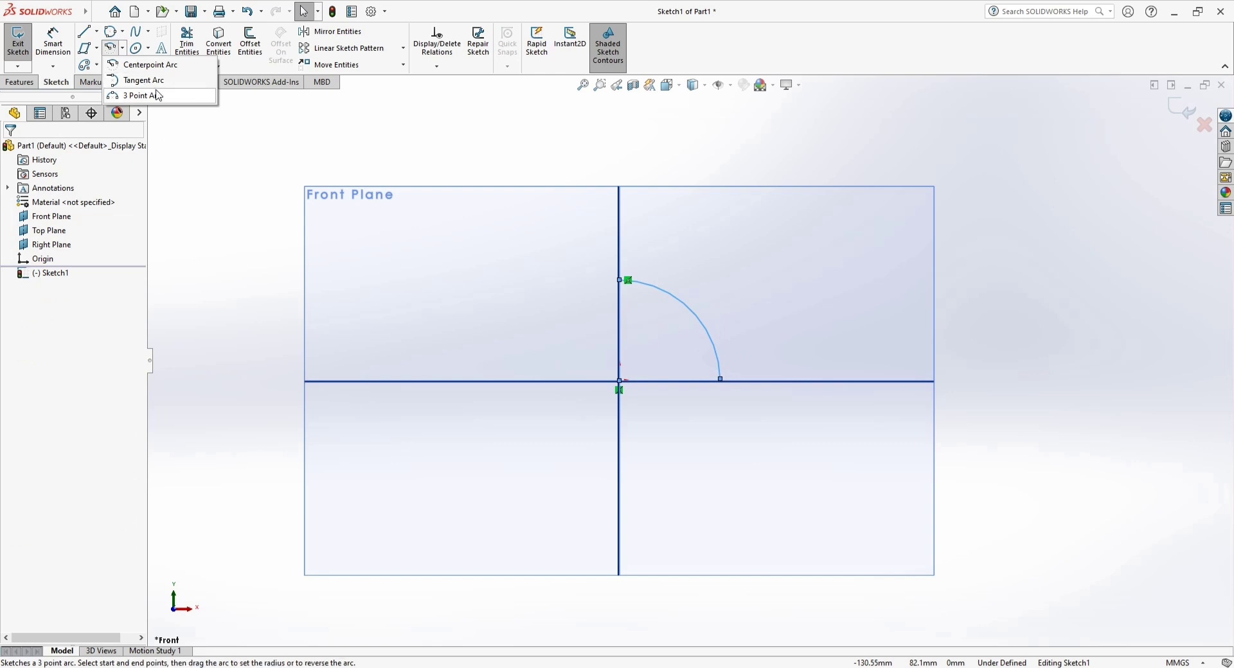
{"action": "left_click", "coordinate": [84, 31]}
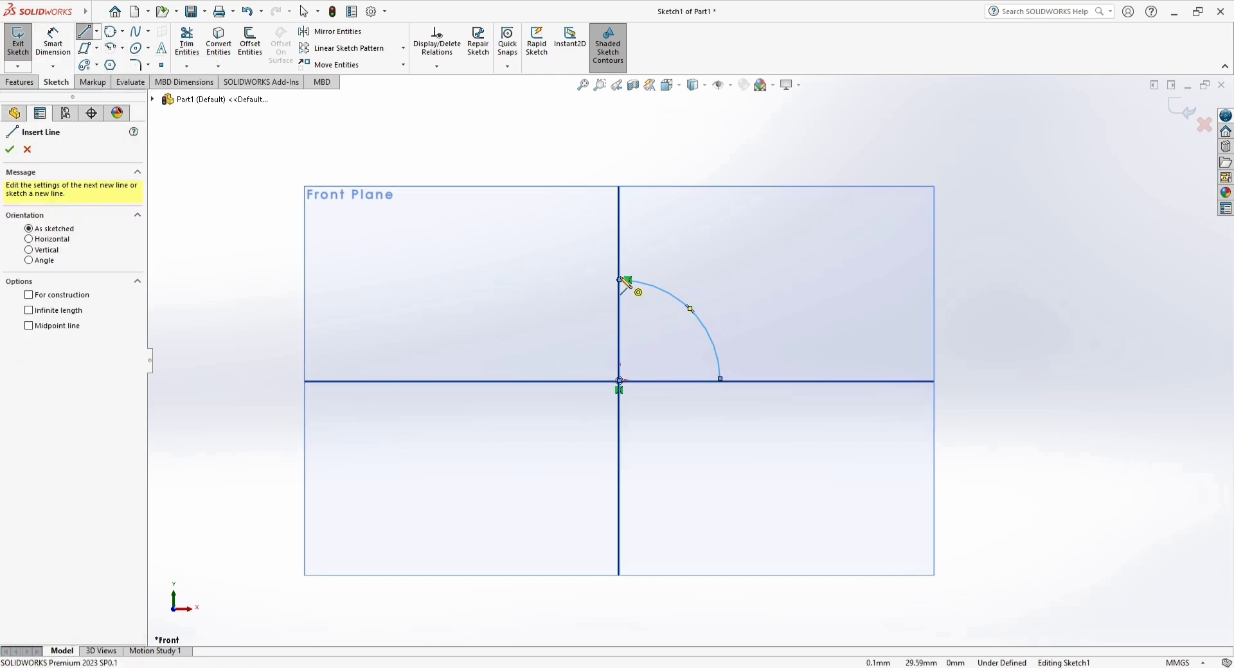
{"action": "left_click", "coordinate": [620, 280]}
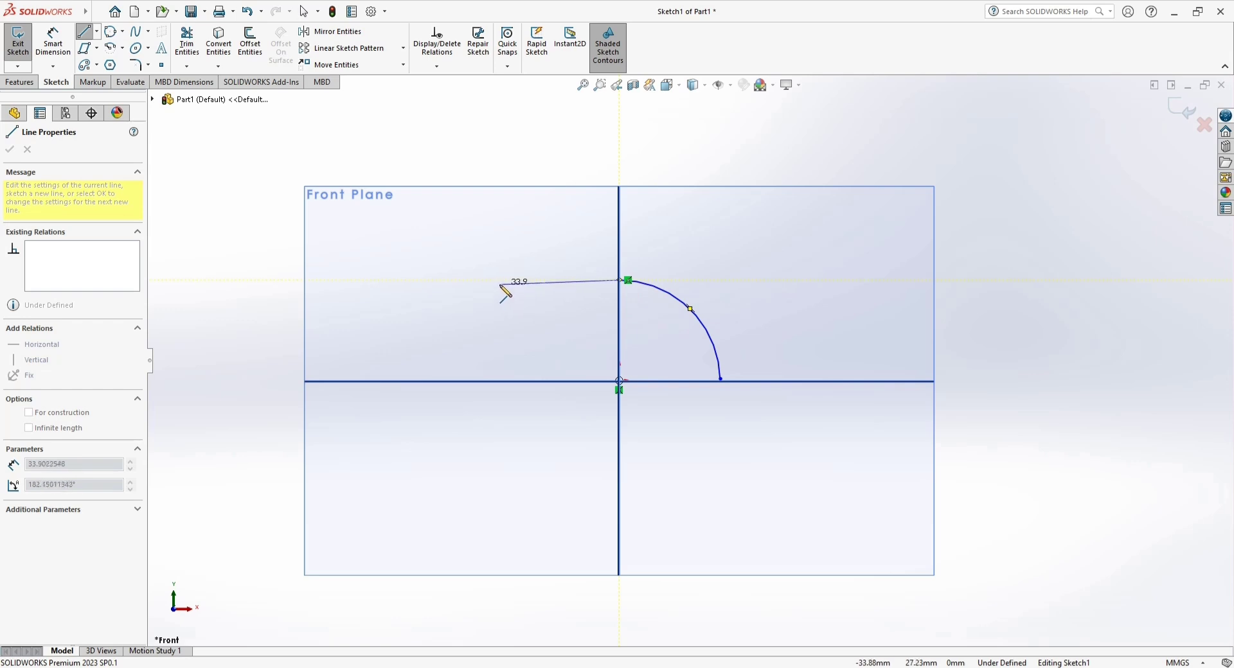
{"action": "left_click", "coordinate": [500, 281]}
{"action": "key", "text": "Escape"}
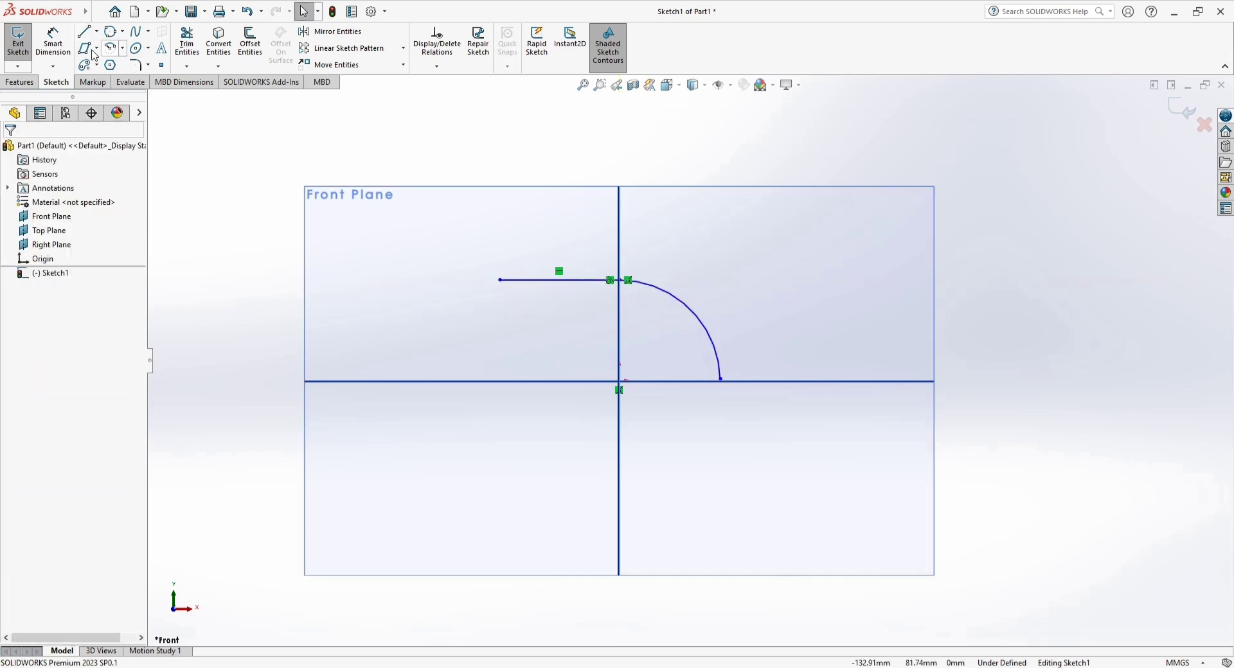
- Sketch a second horizontal line about 36 mm long leftward from the vertical axis, just above the origin
{"action": "left_click", "coordinate": [84, 31]}
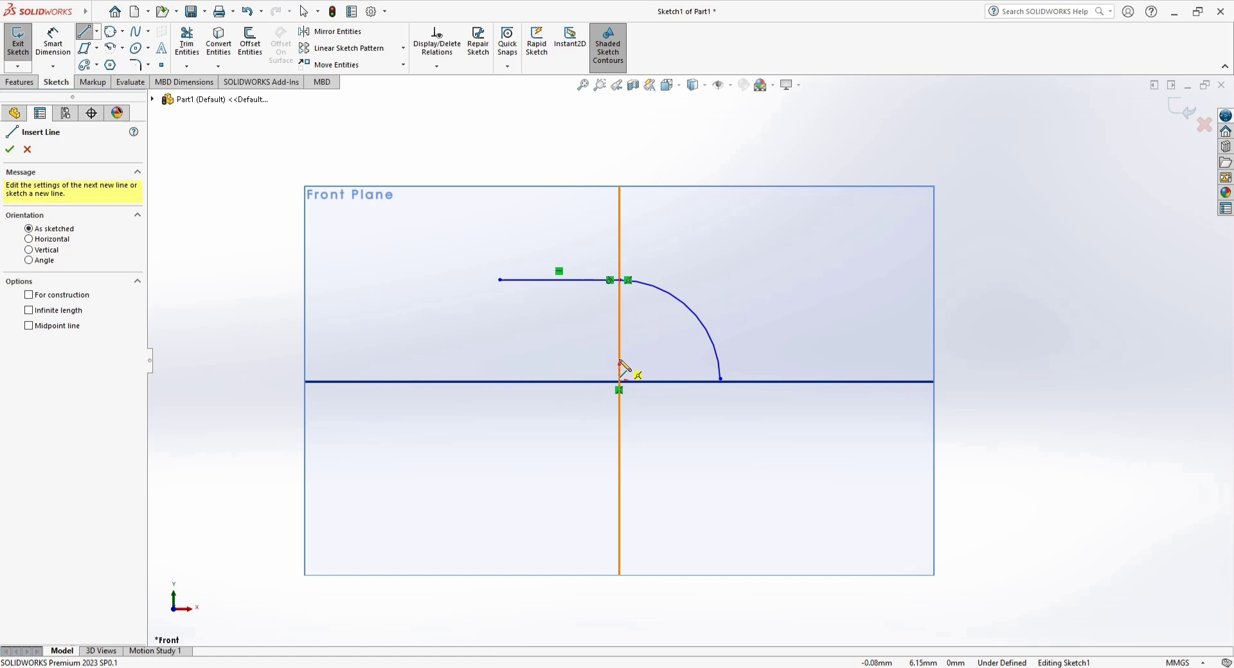
{"action": "left_click", "coordinate": [619, 359]}
{"action": "left_click", "coordinate": [492, 359]}
{"action": "key", "text": "Escape"}
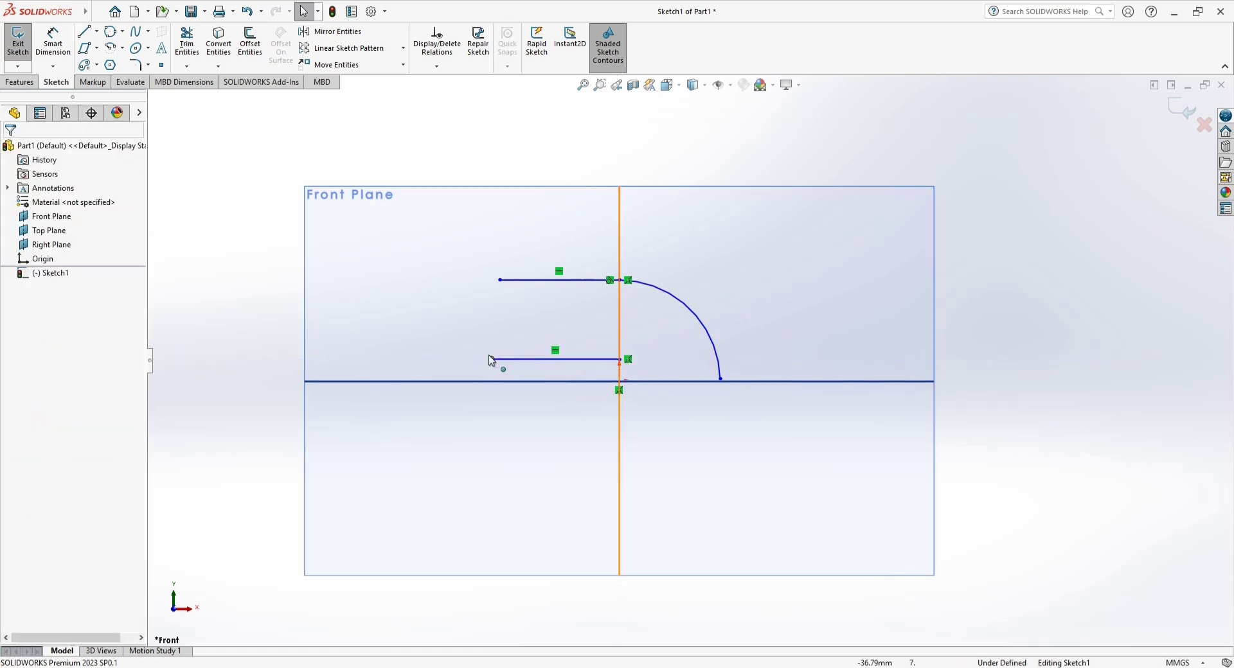
- Dimension the upper and lower horizontal lines to 40 mm each
{"action": "left_click", "coordinate": [57, 39]}
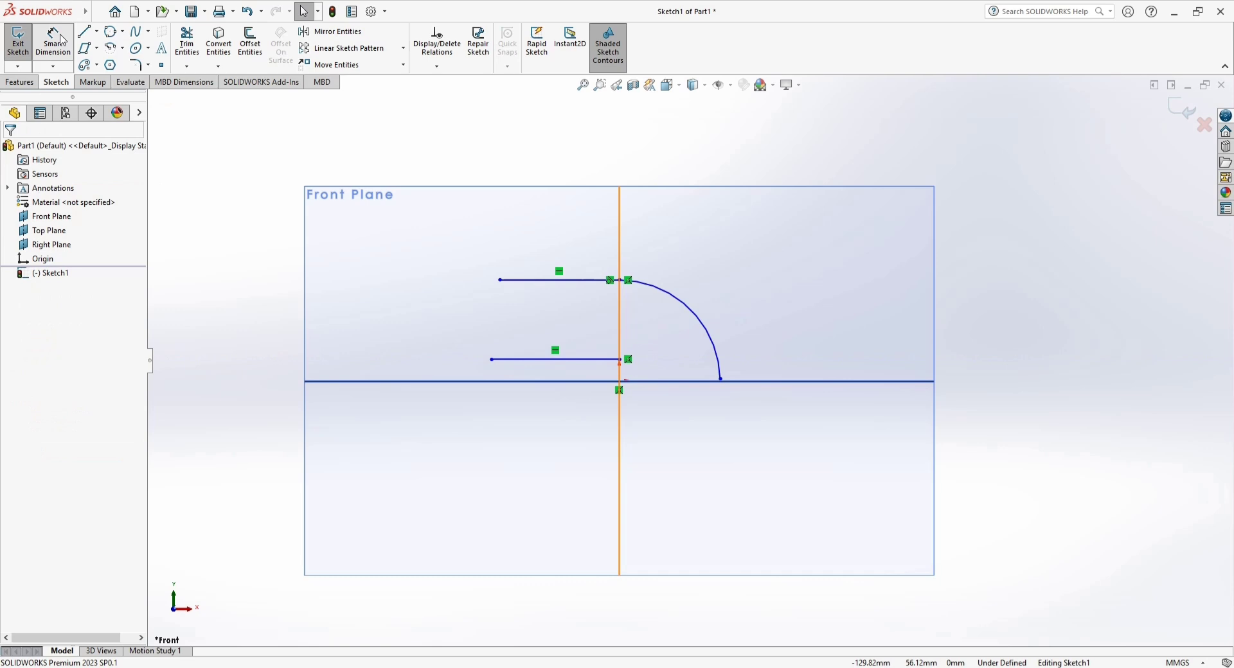
{"action": "left_click", "coordinate": [554, 280]}
{"action": "left_click", "coordinate": [541, 255]}
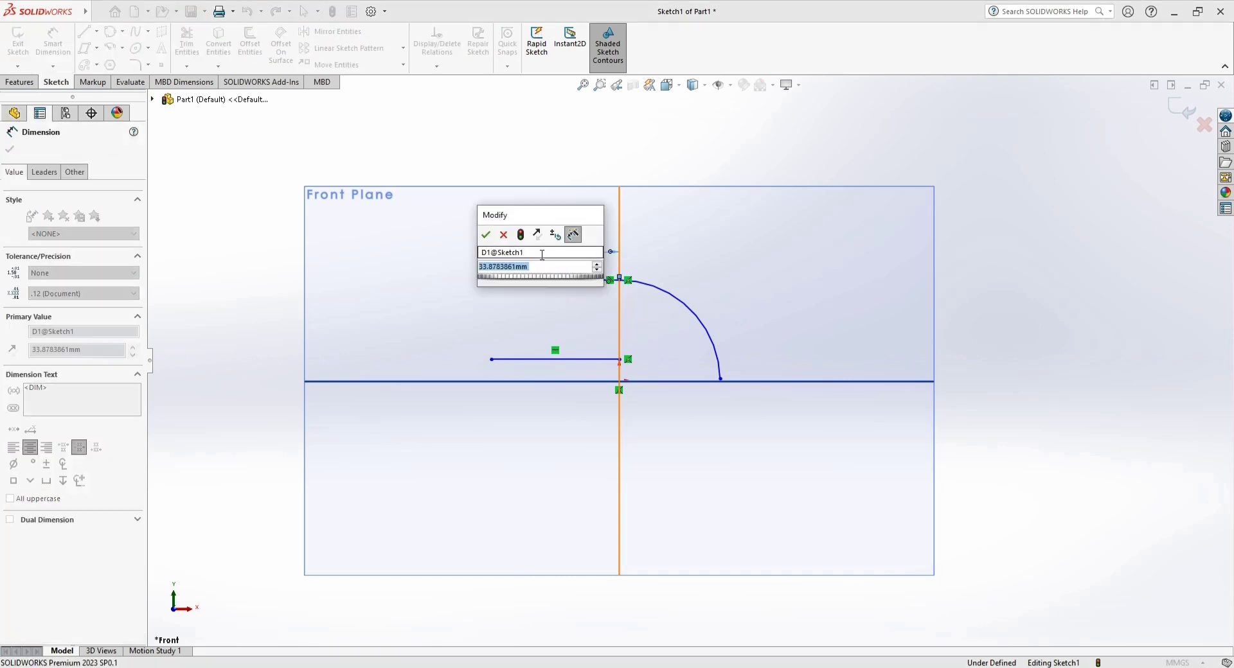
{"action": "type", "text": "40"}
{"action": "left_click", "coordinate": [486, 236]}
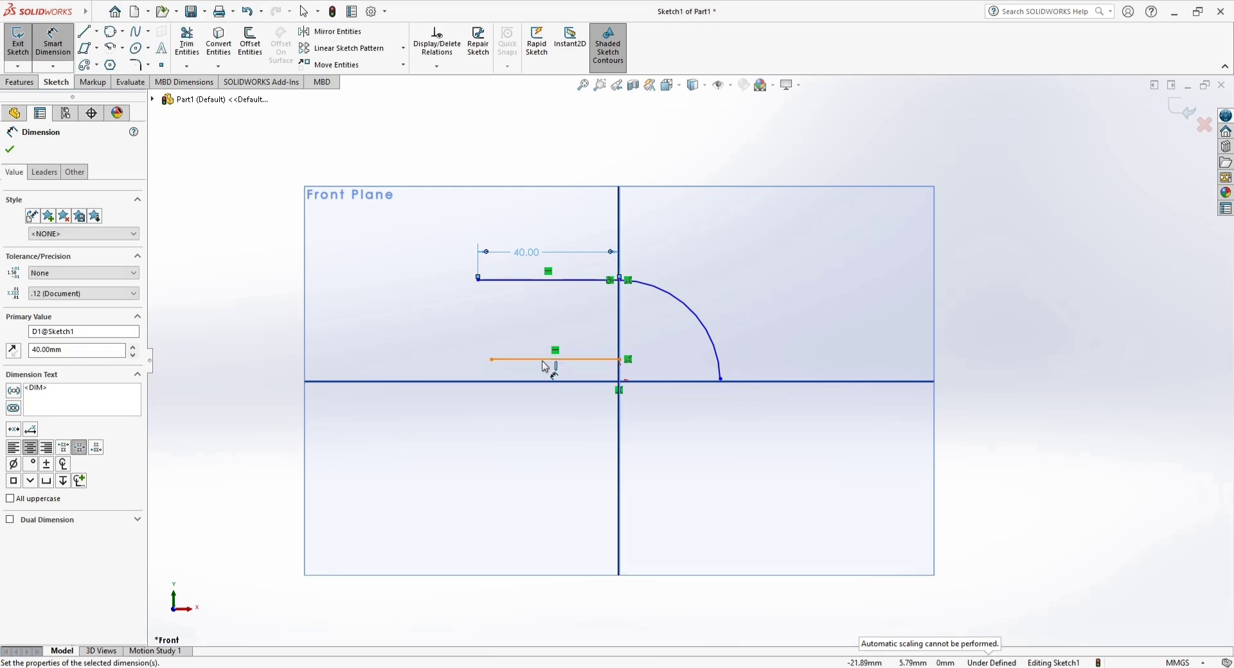
{"action": "left_click", "coordinate": [550, 360]}
{"action": "left_click", "coordinate": [545, 411]}
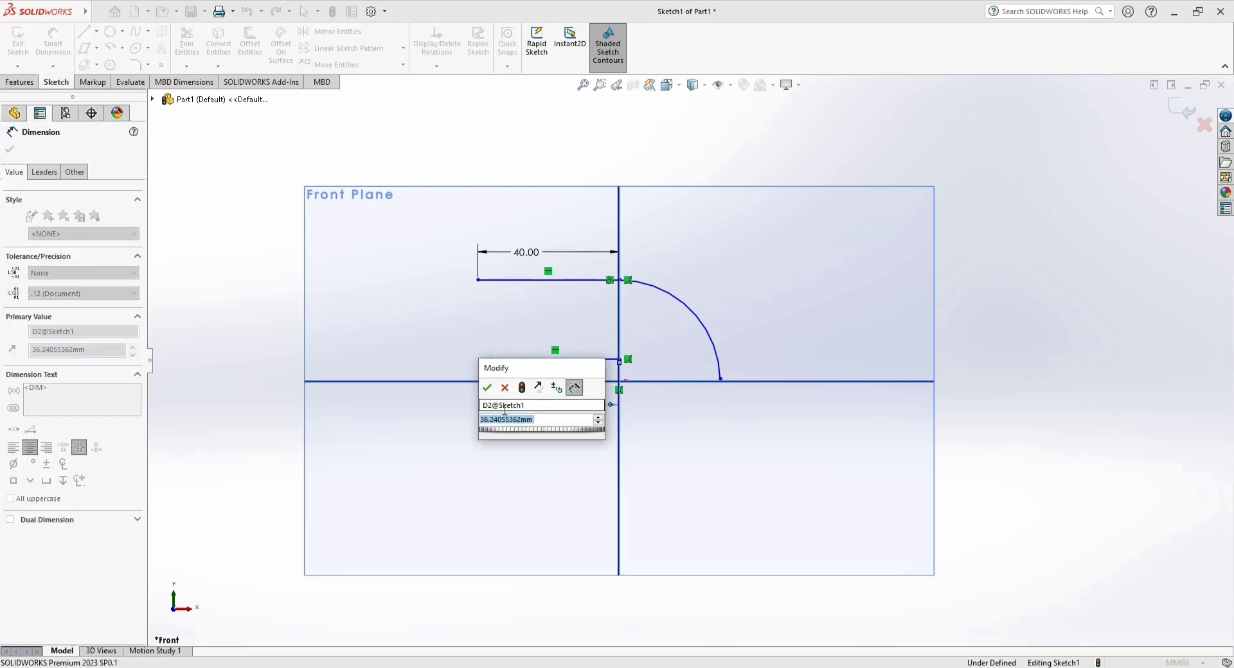
{"action": "type", "text": "40"}
{"action": "left_click", "coordinate": [486, 387]}
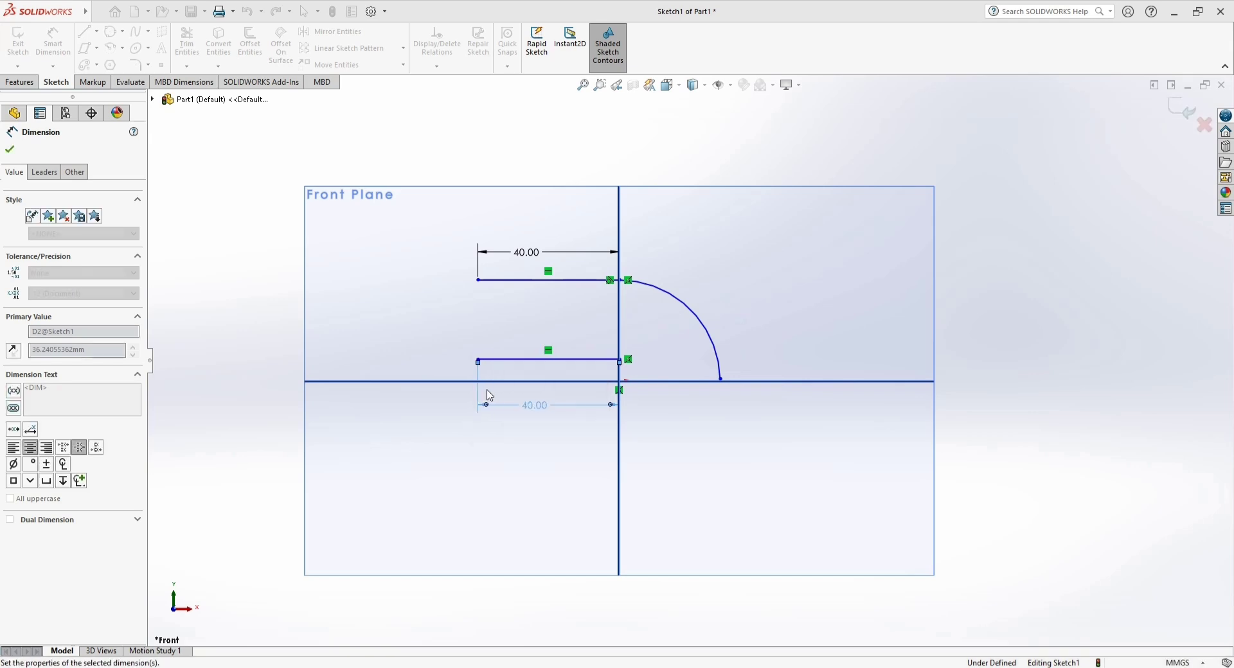
- Dimension the vertical distance between the two lines' left endpoints to 25 mm
{"action": "left_click", "coordinate": [478, 281]}
{"action": "left_click", "coordinate": [478, 359]}
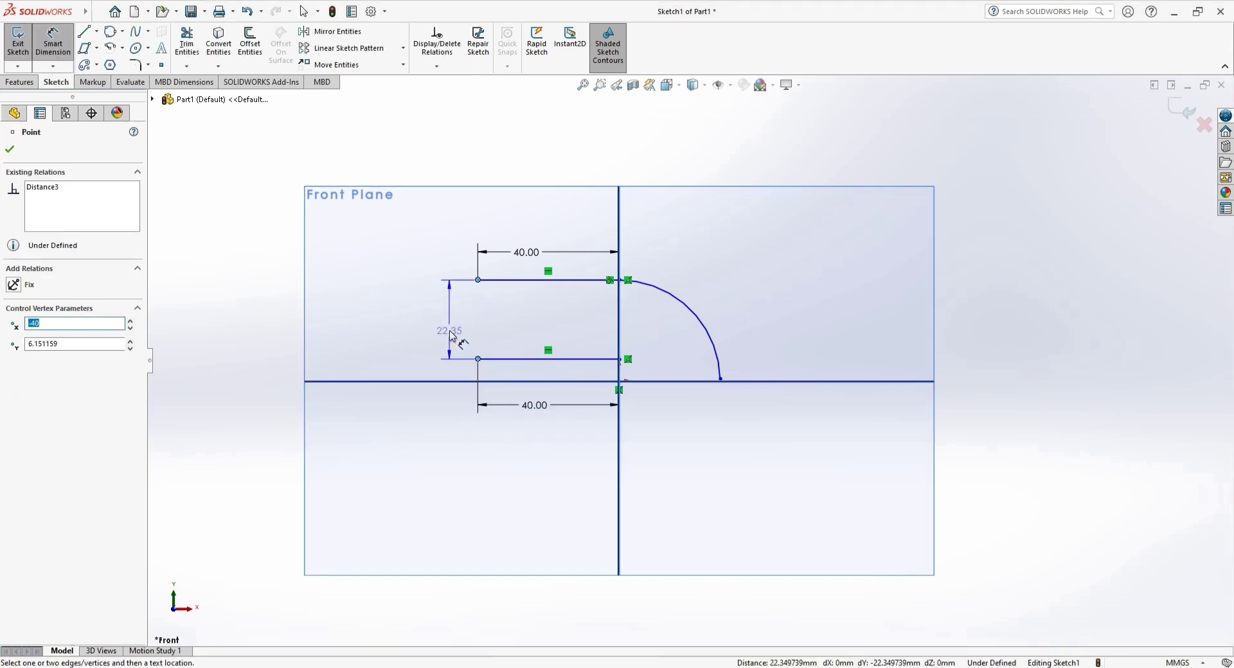
{"action": "left_click", "coordinate": [443, 326]}
{"action": "type", "text": "25"}
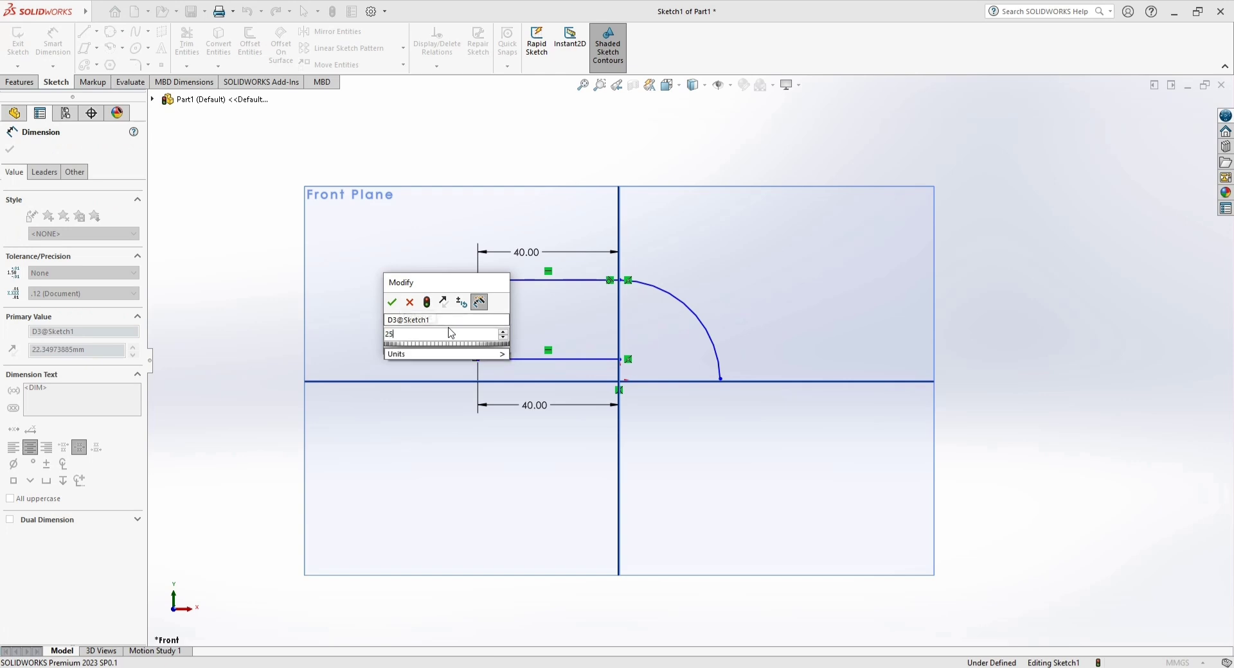
{"action": "key", "text": "Return"}
{"action": "key", "text": "Escape"}
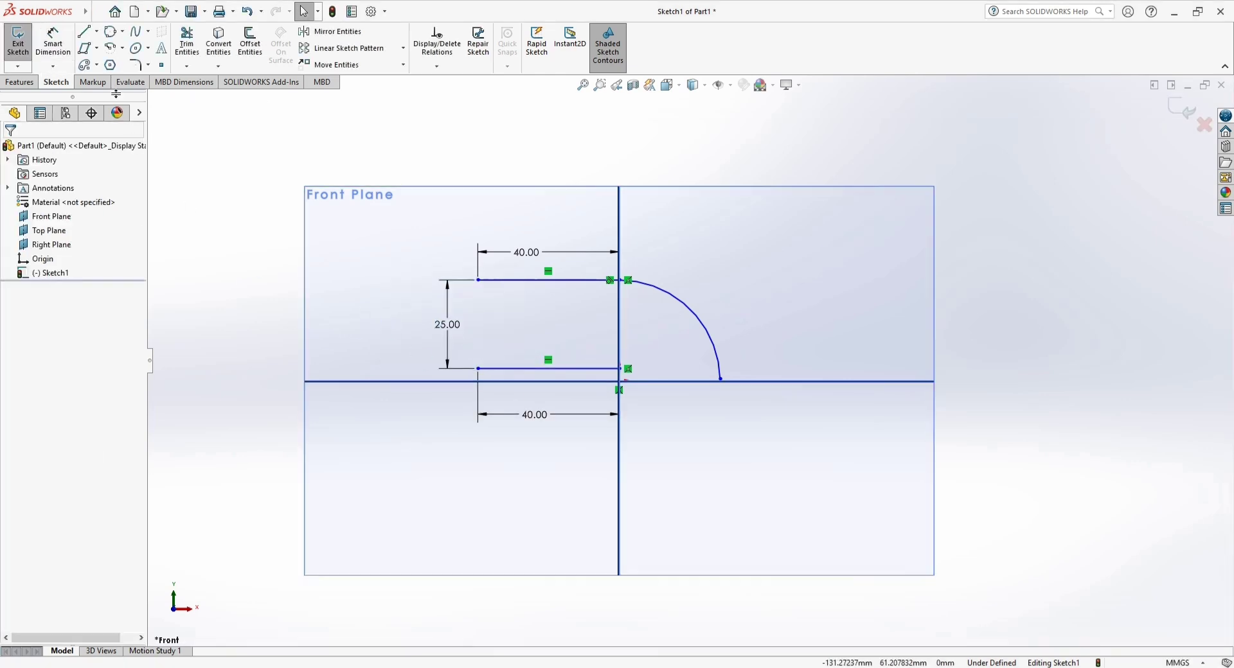
- Join the left ends of the two lines with a tangent arc from the lower to the upper endpoint
{"action": "left_click", "coordinate": [123, 49]}
{"action": "left_click", "coordinate": [145, 80]}
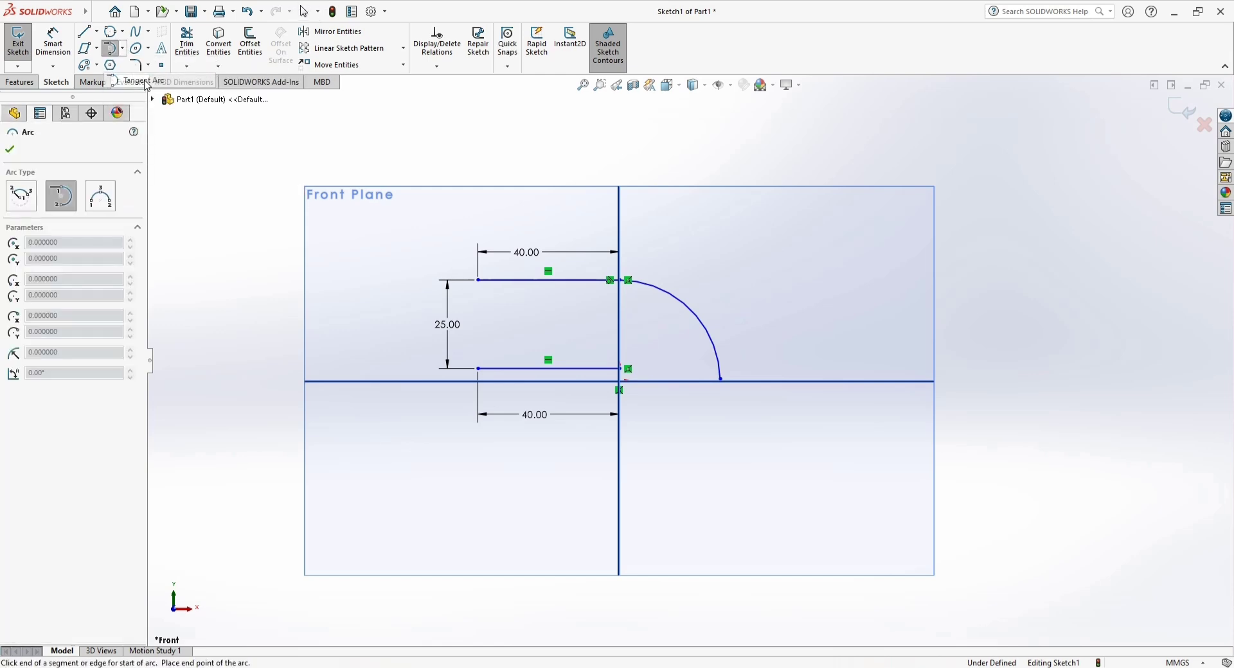
{"action": "left_click", "coordinate": [478, 369]}
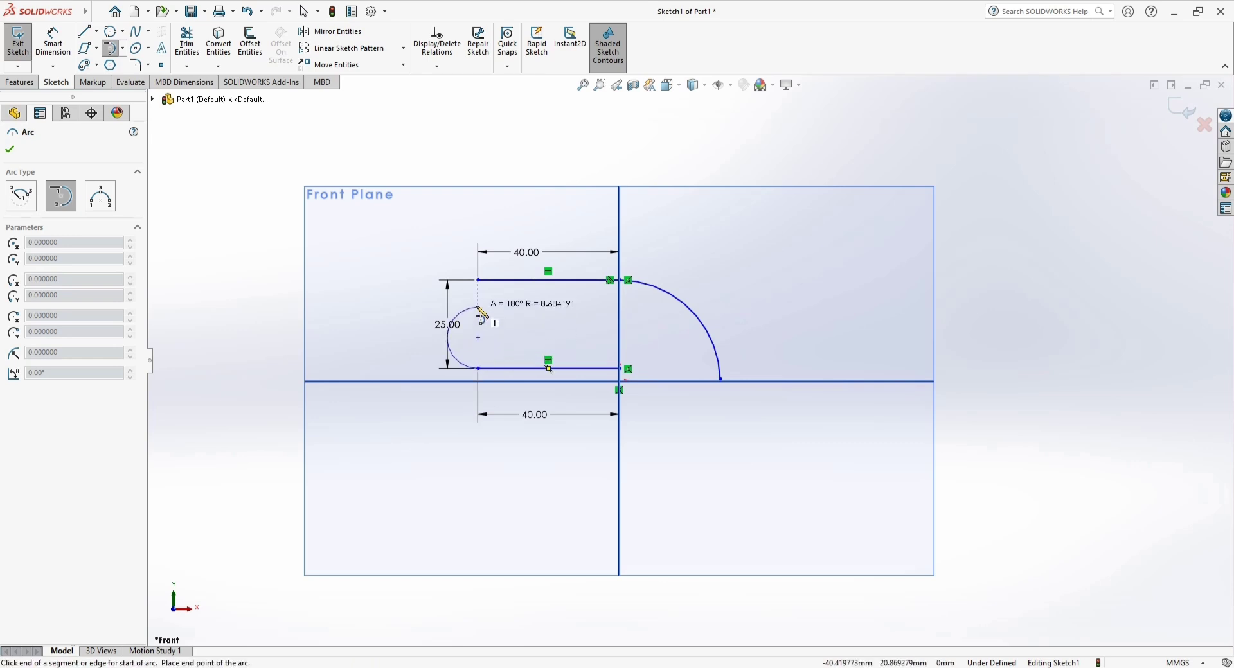
{"action": "left_click", "coordinate": [478, 280]}
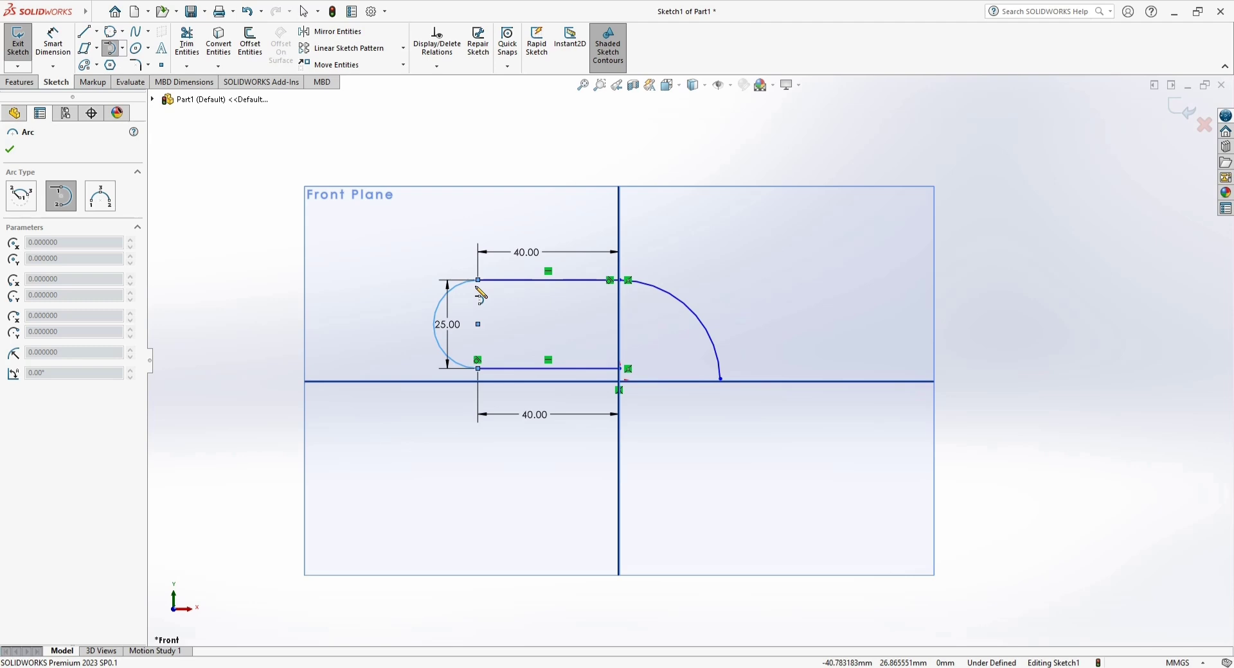
- Try to join the right ends of the two lines with a tangent arc, and undo it
{"action": "left_click", "coordinate": [122, 50]}
{"action": "left_click", "coordinate": [618, 368]}
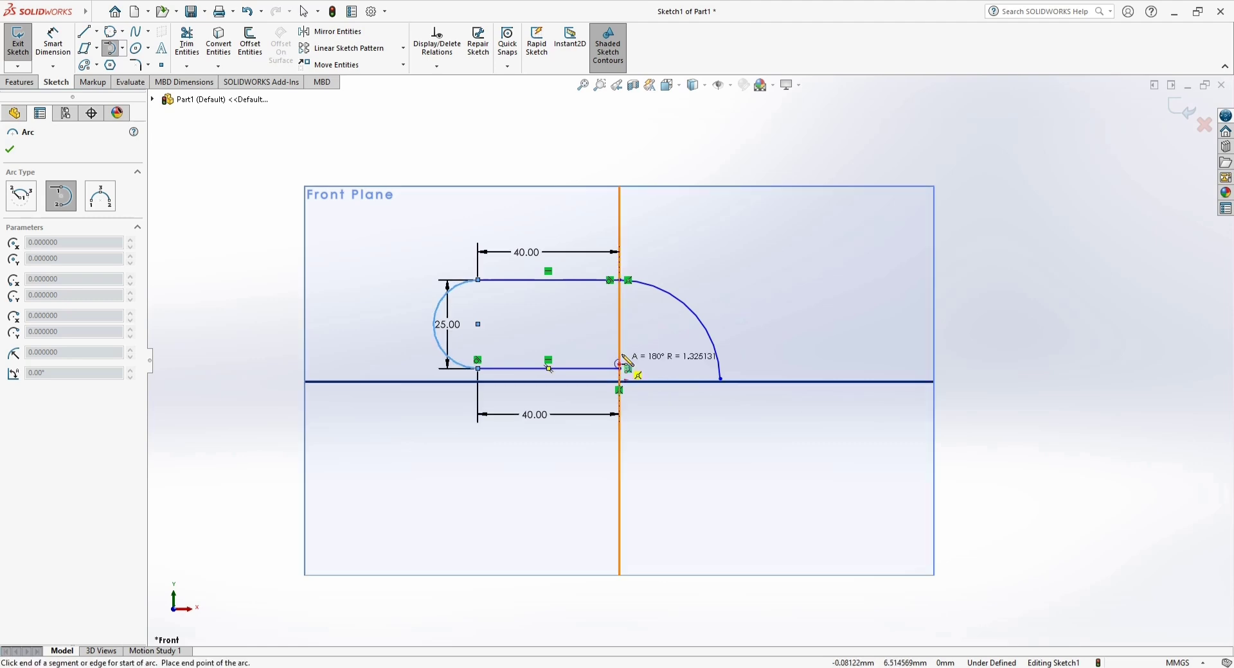
{"action": "left_click", "coordinate": [619, 281]}
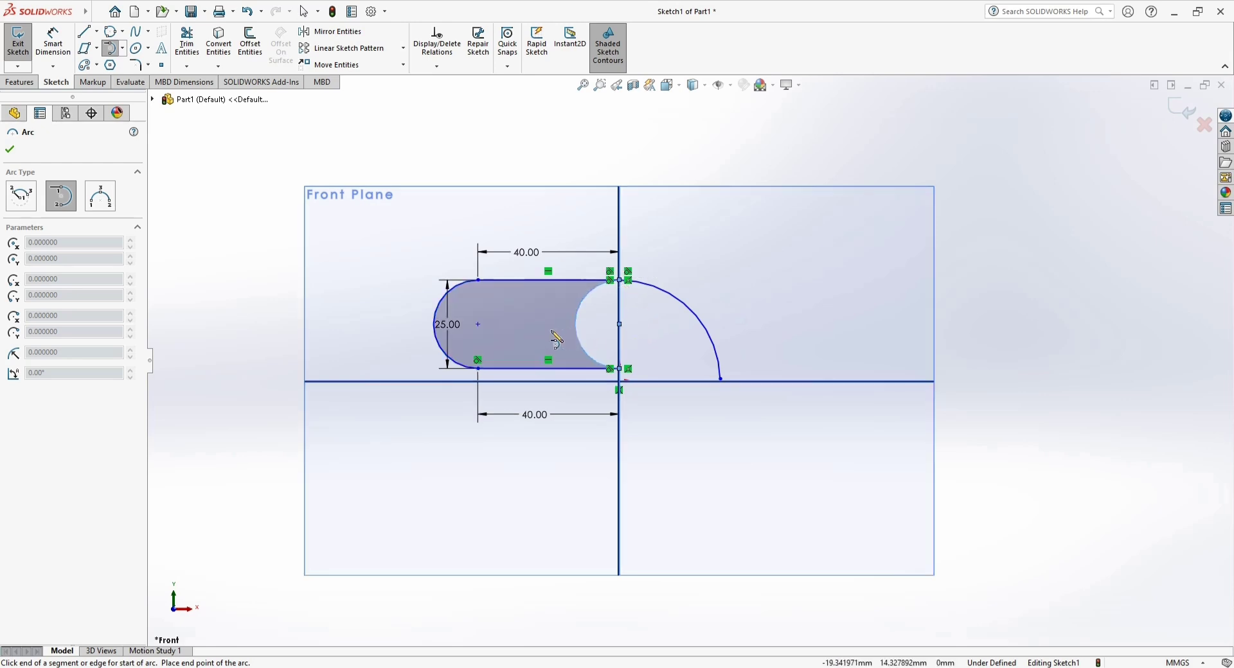
{"action": "key", "text": "Escape"}
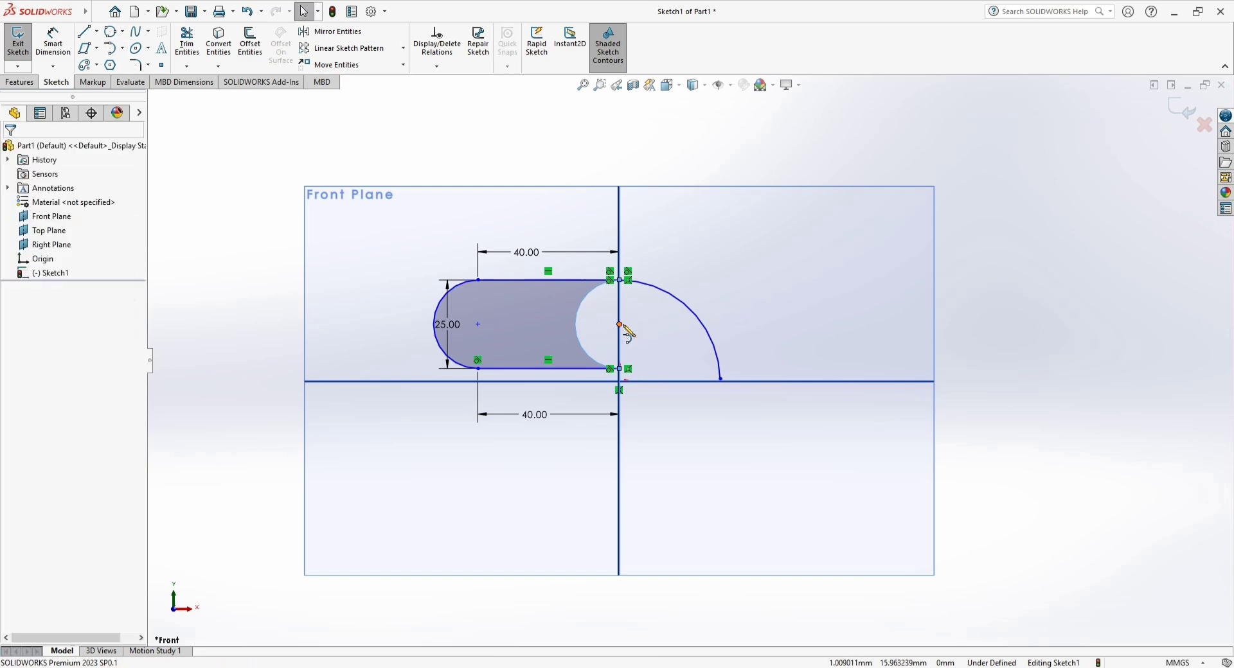
{"action": "left_click", "coordinate": [623, 325]}
{"action": "key", "text": "Escape"}
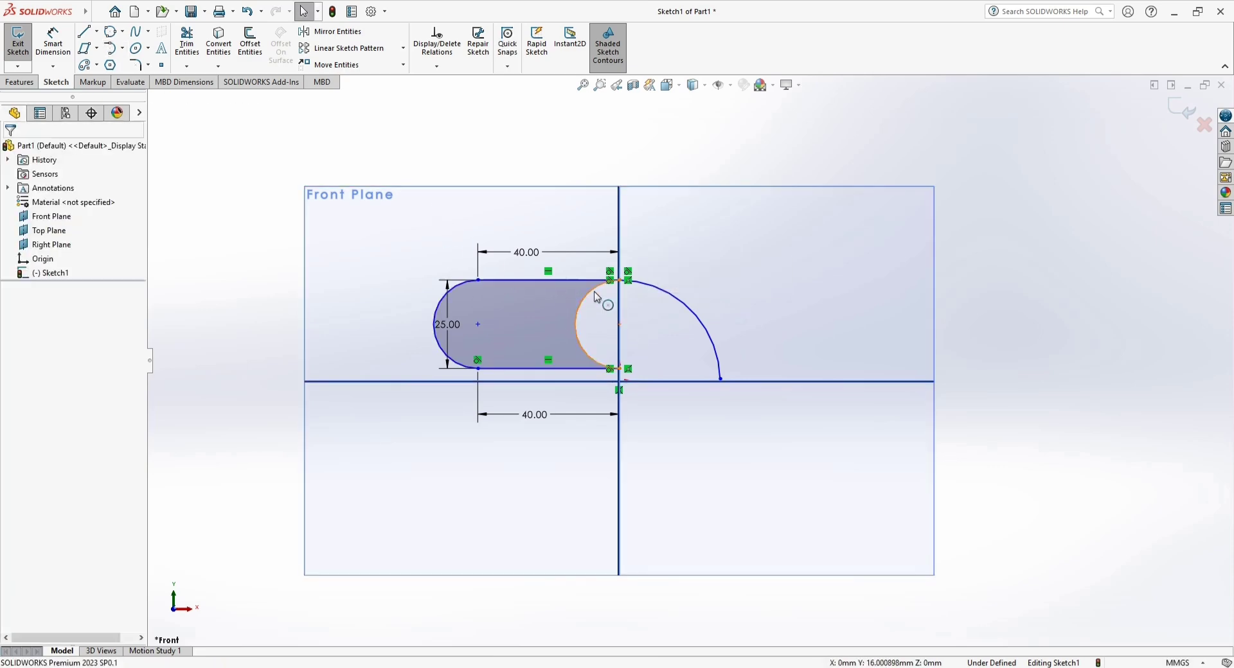
{"action": "left_click", "coordinate": [588, 295]}
{"action": "key", "text": "Escape"}
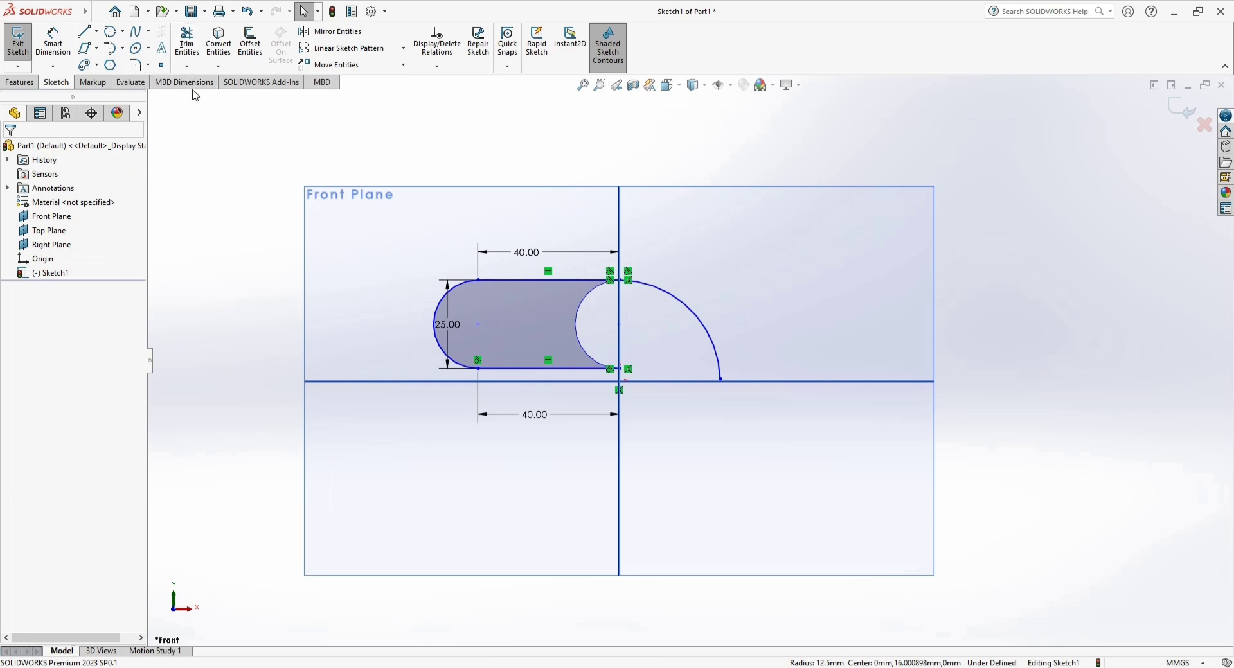
{"action": "key", "text": "ctrl+z"}
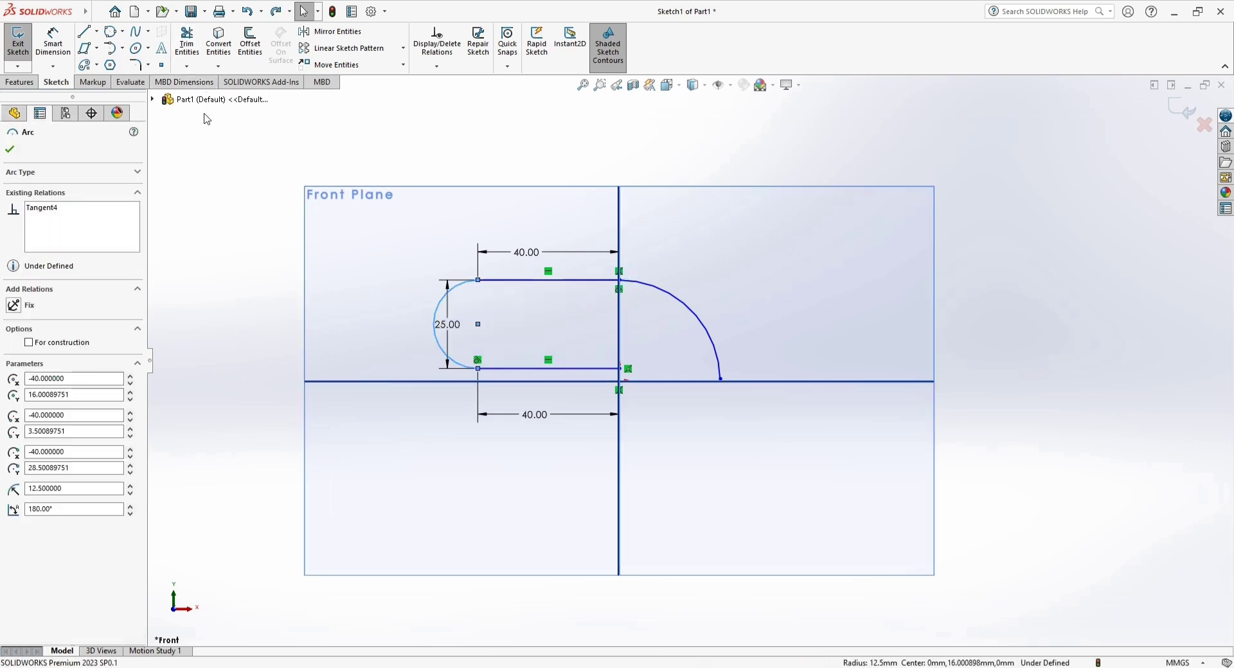
- Join the right ends of the two lines with an outward-bulging 3 Point Arc of about 12.9 mm radius
{"action": "left_click", "coordinate": [122, 51]}
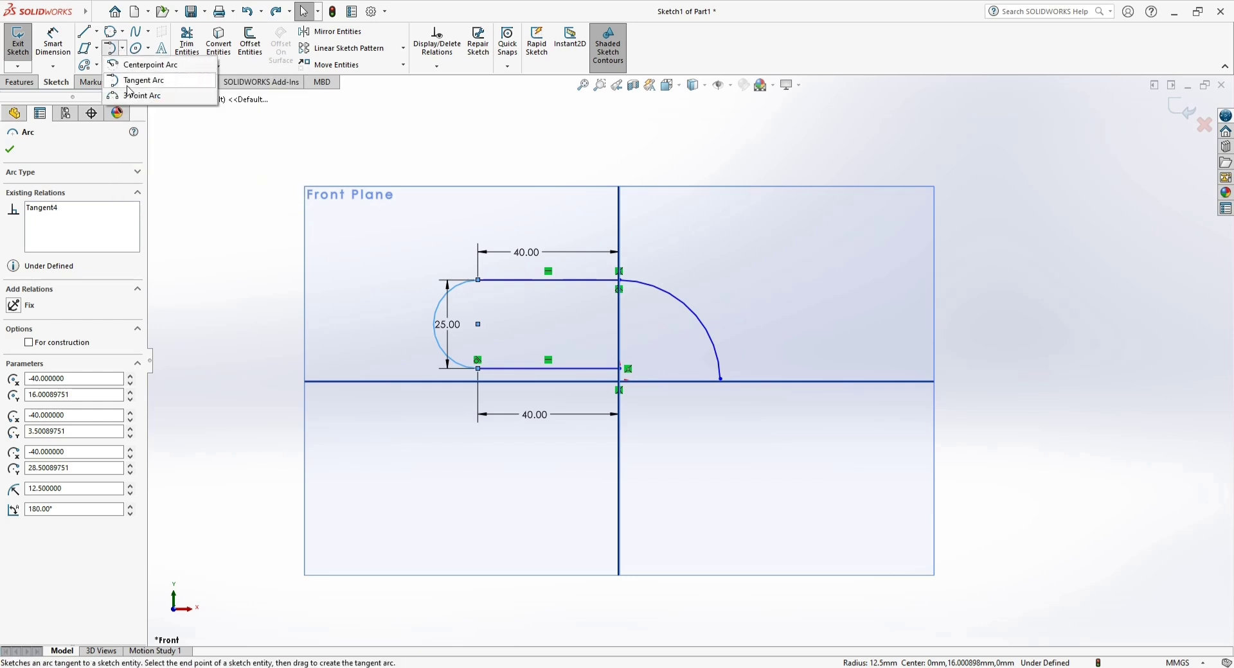
{"action": "left_click", "coordinate": [138, 95]}
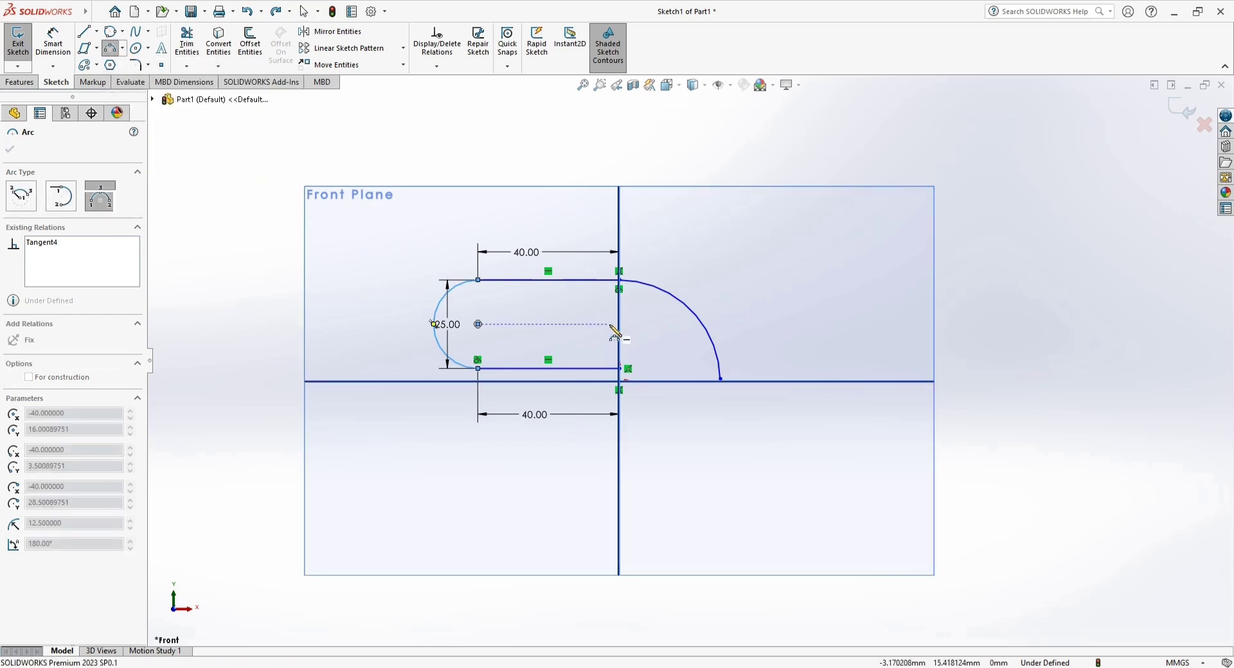
{"action": "left_click", "coordinate": [619, 281]}
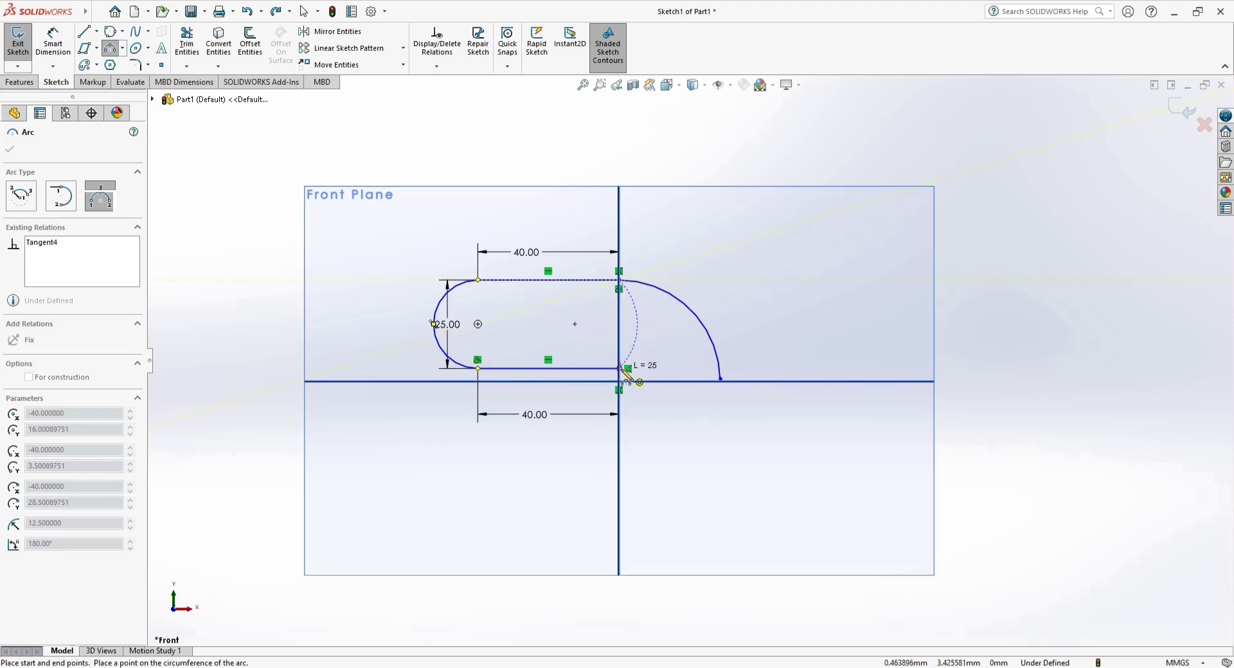
{"action": "left_click", "coordinate": [620, 368]}
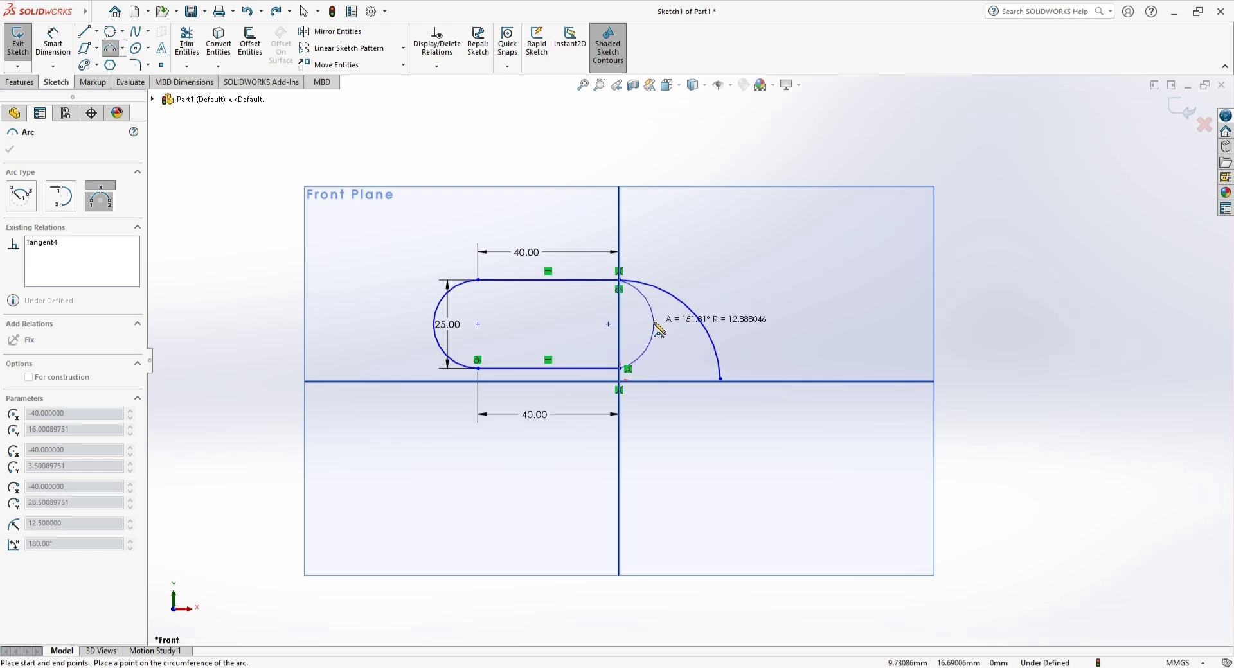
{"action": "left_click", "coordinate": [654, 325]}
{"action": "key", "text": "Escape"}
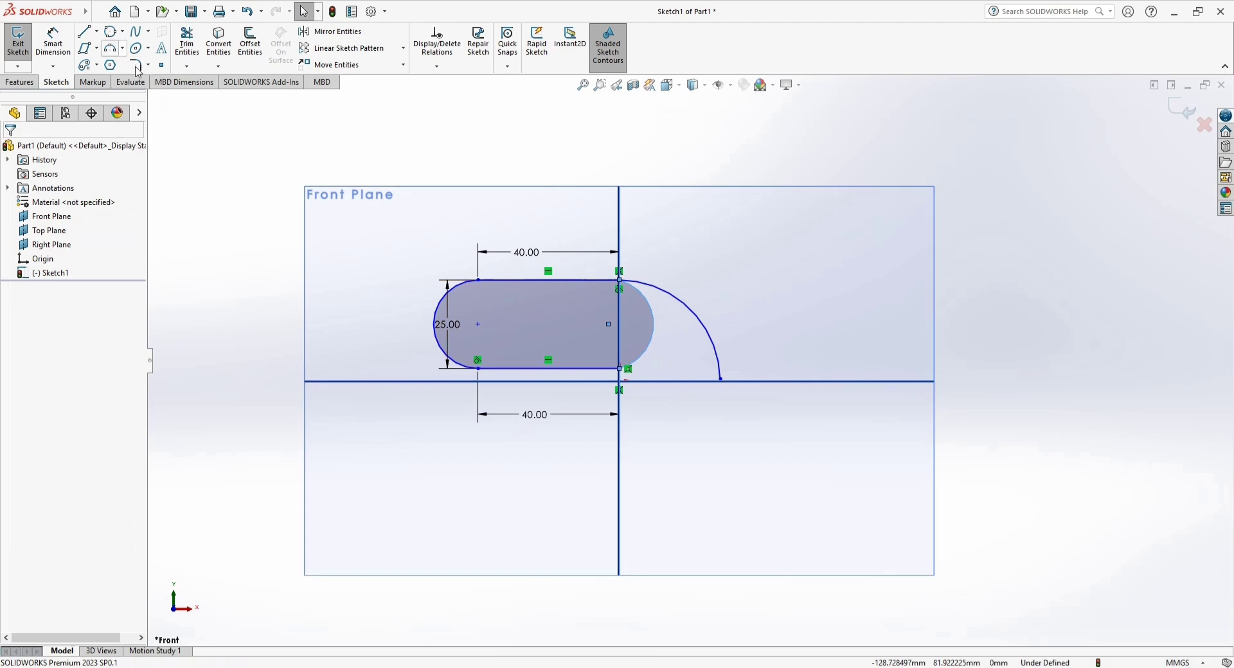
- Dimension the distance from the right end arc's centre point to the arc as 12.5 mm
{"action": "left_click", "coordinate": [71, 51]}
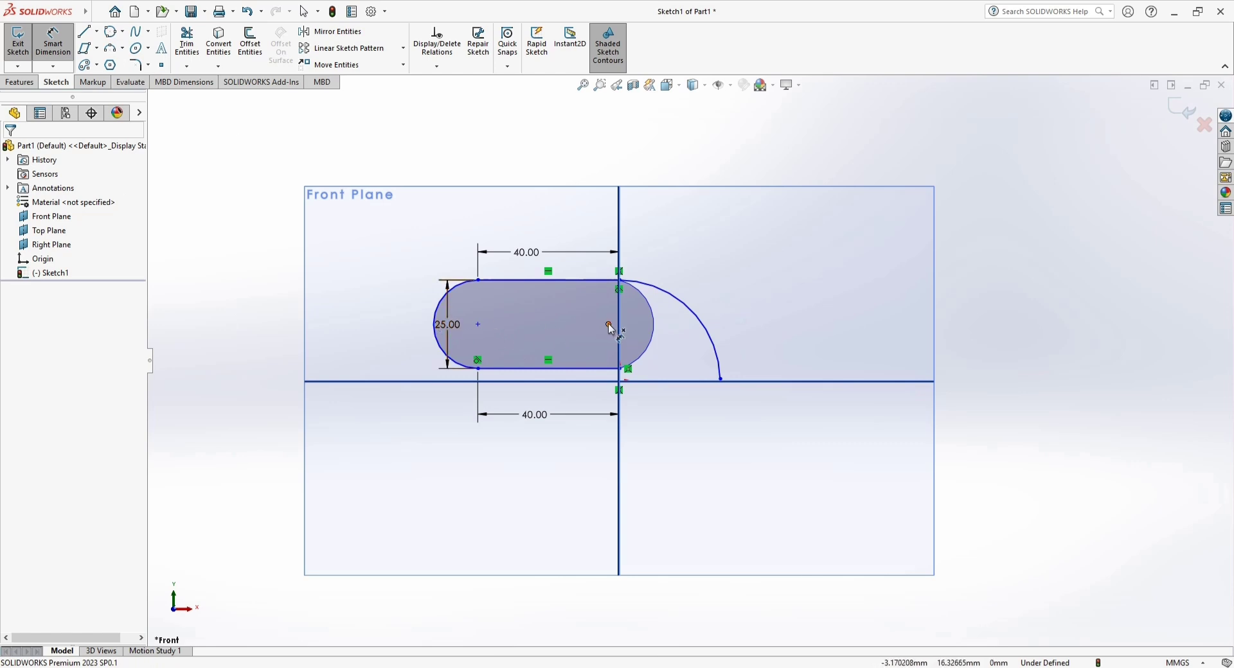
{"action": "left_click", "coordinate": [609, 325]}
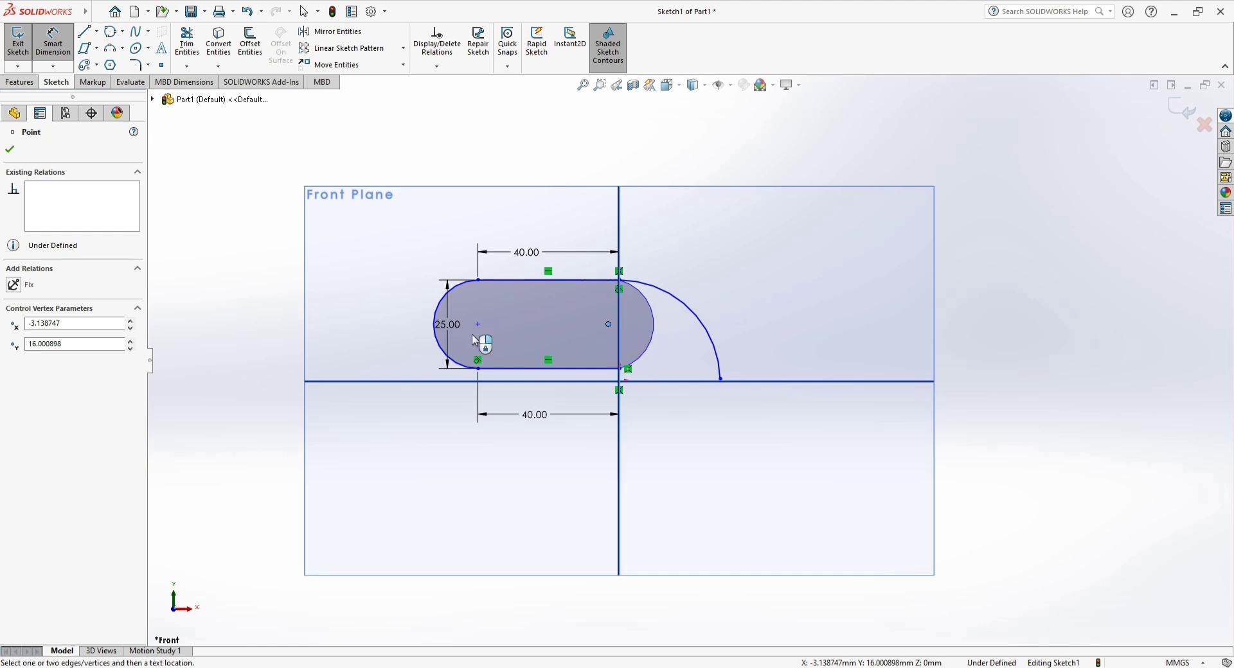
{"action": "left_click", "coordinate": [654, 322]}
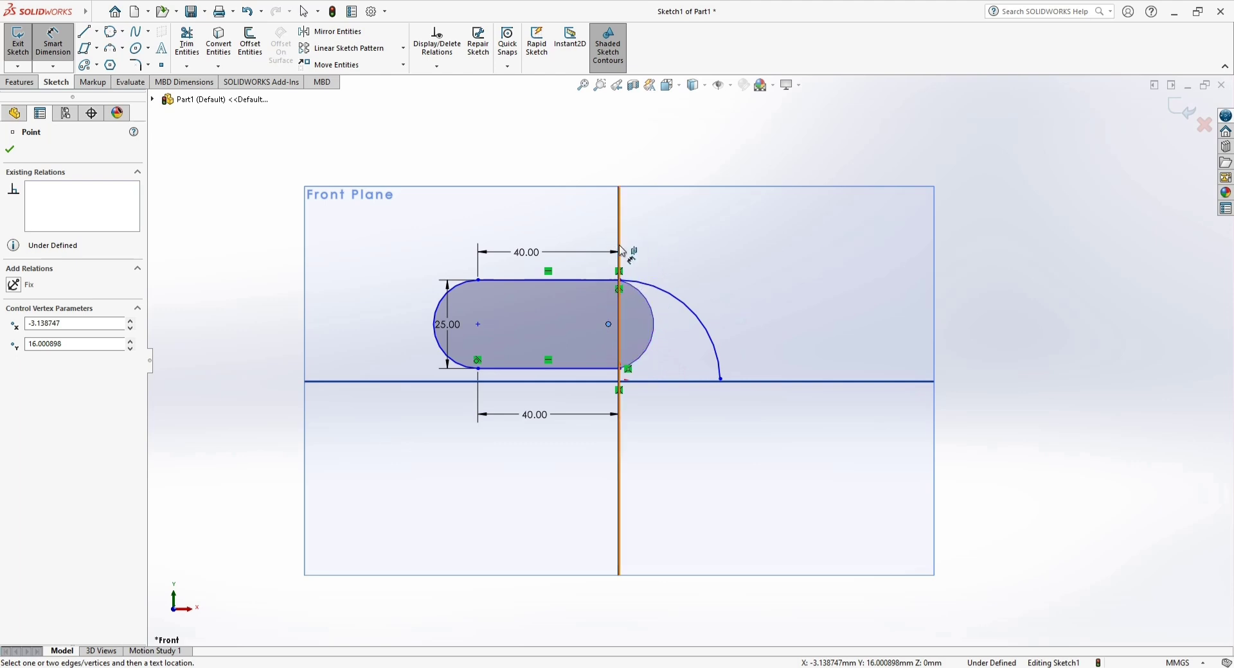
{"action": "left_click", "coordinate": [642, 328]}
{"action": "left_click", "coordinate": [636, 324]}
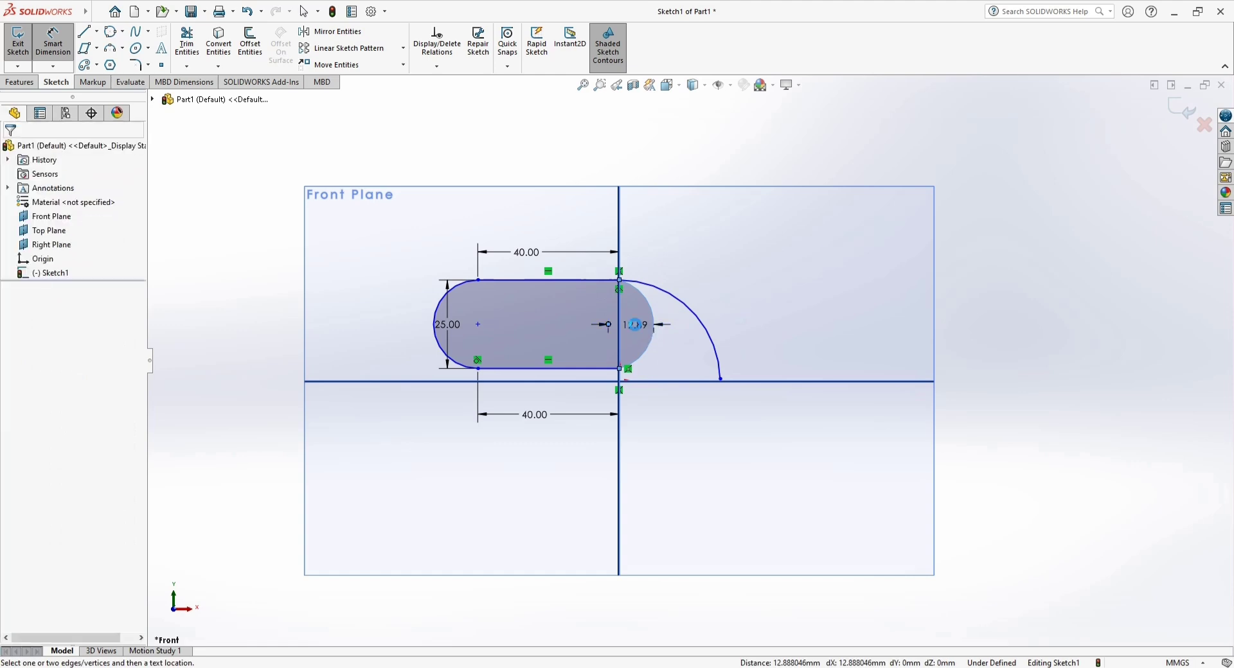
{"action": "type", "text": "12.5"}
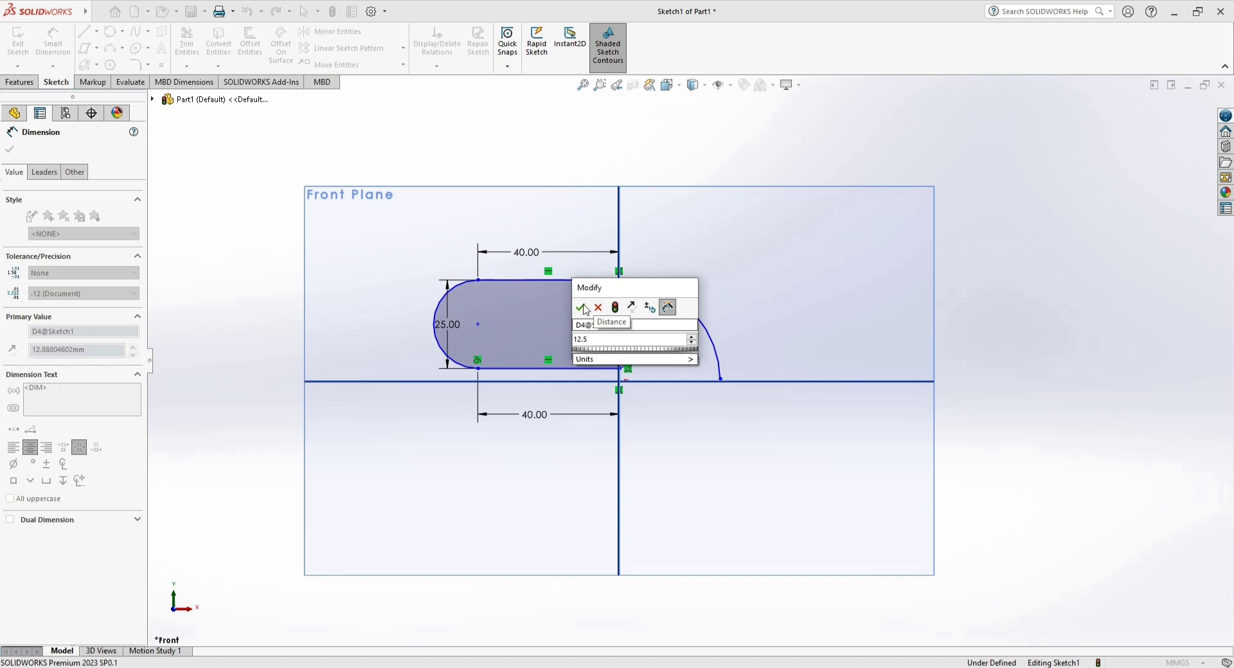
{"action": "key", "text": "Return"}
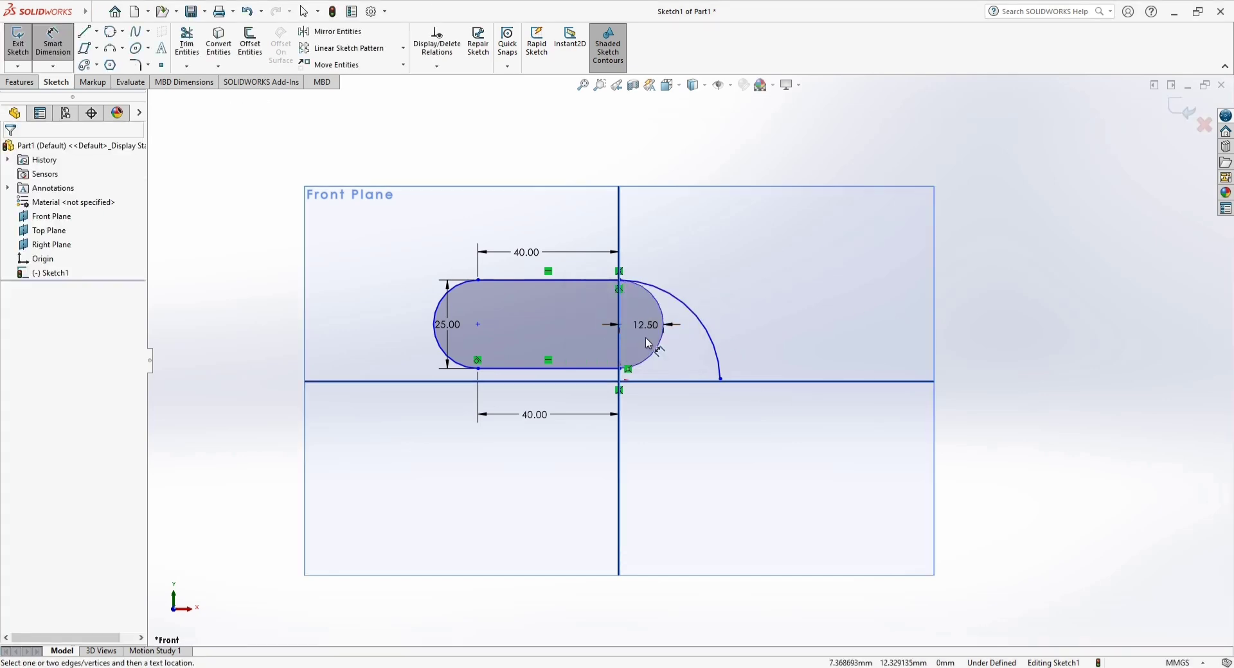
- Sketch a six-sided polygon with an inscribed circle of about 34.8 mm diameter, centred on the vertical axis about 22.7 mm below the origin
{"action": "left_click", "coordinate": [113, 66]}
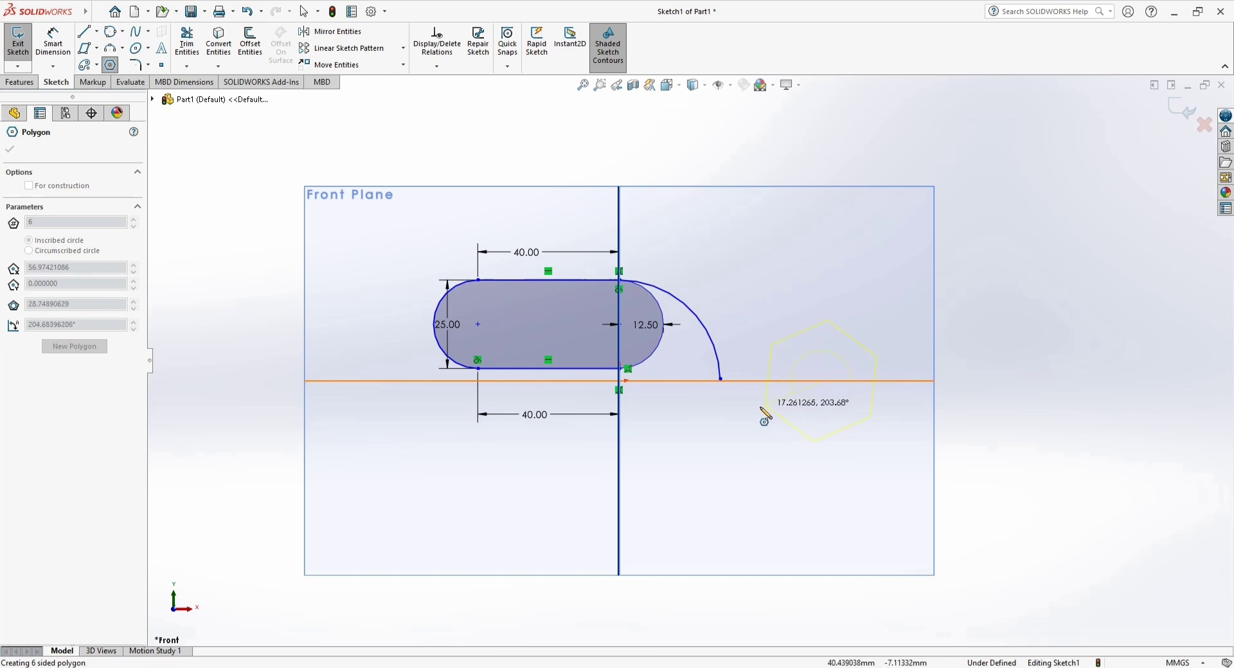
{"action": "key", "text": "Escape"}
{"action": "left_click", "coordinate": [110, 65]}
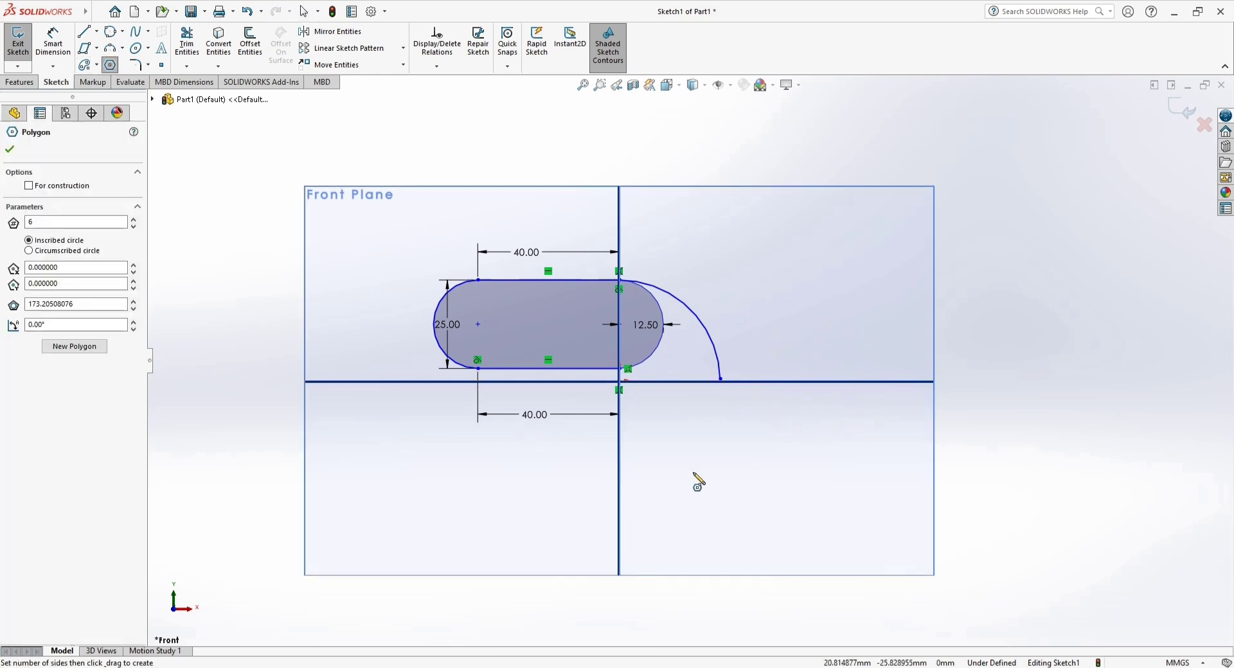
{"action": "left_click", "coordinate": [620, 462]}
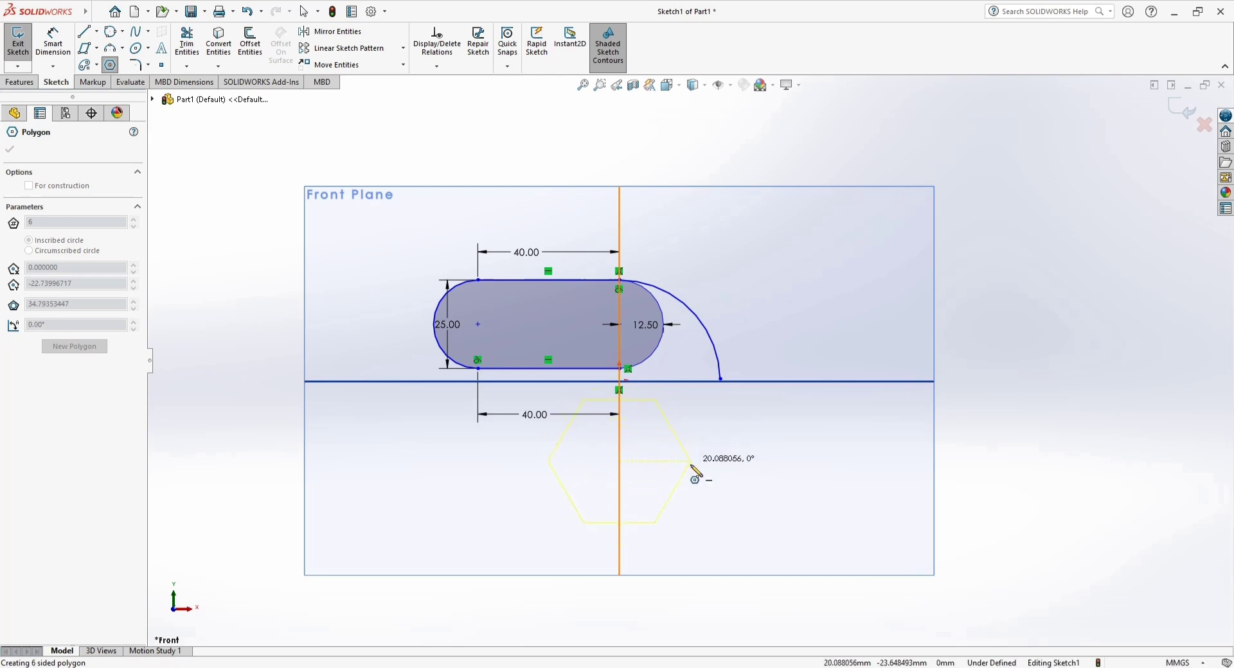
{"action": "left_click", "coordinate": [682, 514]}
{"action": "key", "text": "Escape"}
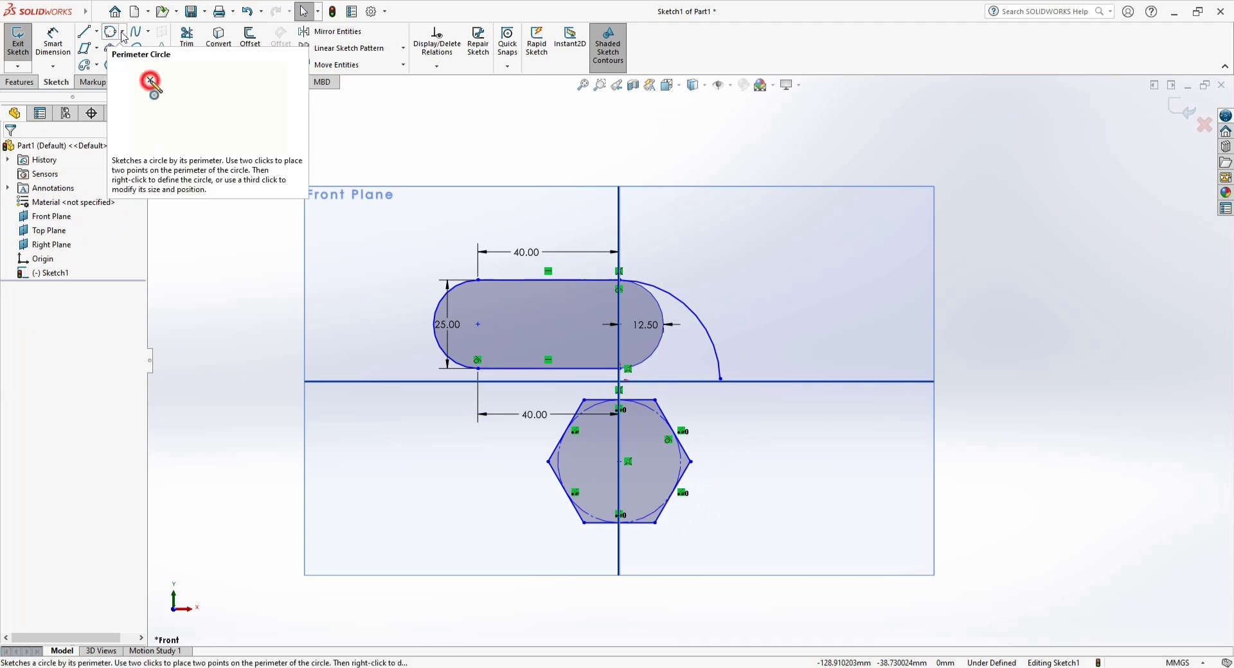
- Dimension the diameter of the hexagon's inscribed construction circle to 35 mm
{"action": "left_click", "coordinate": [53, 39]}
{"action": "left_click", "coordinate": [662, 418]}
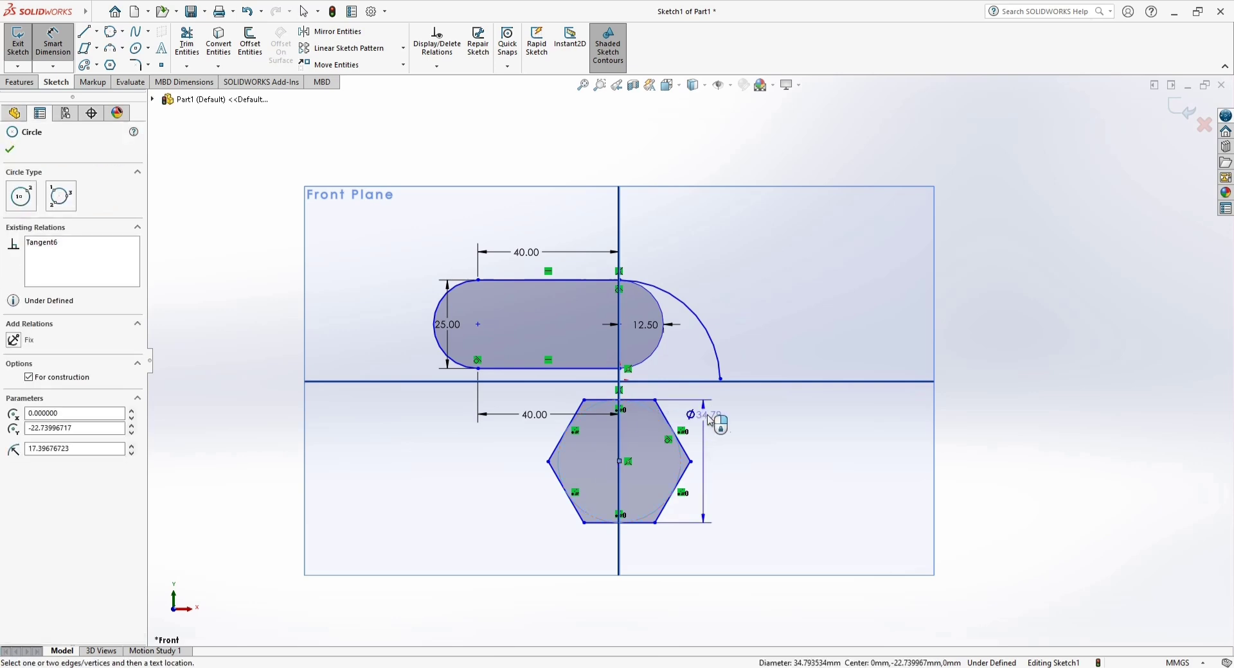
{"action": "left_click", "coordinate": [710, 420]}
{"action": "type", "text": "35"}
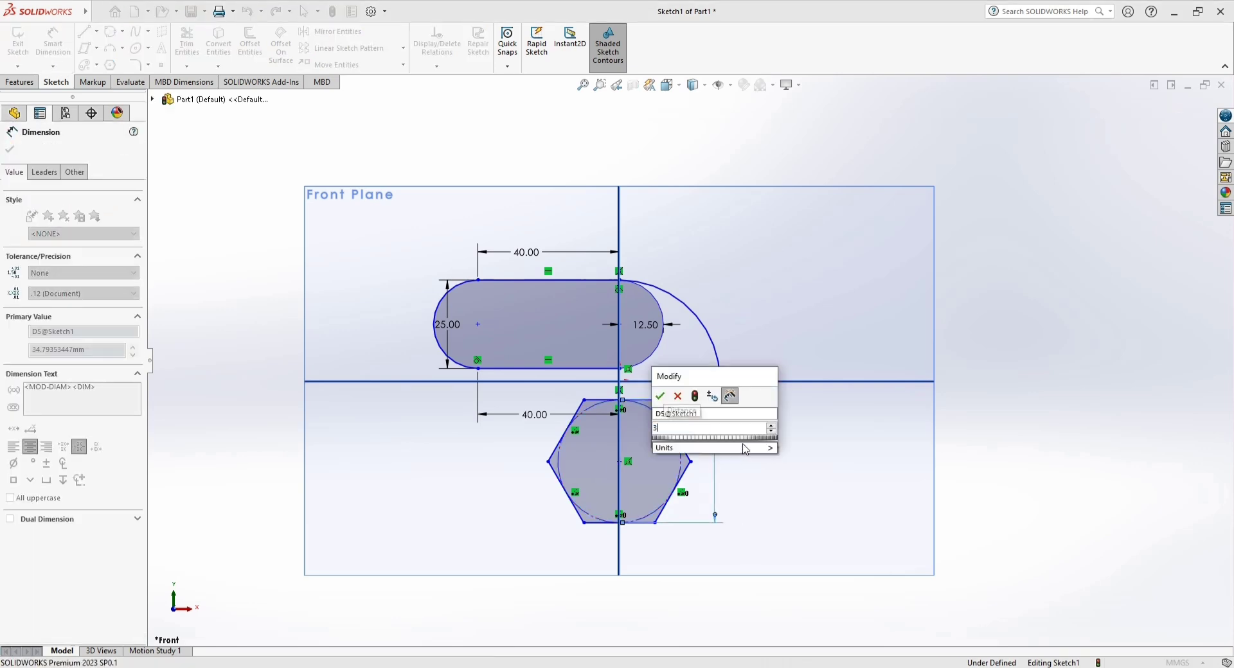
{"action": "left_click", "coordinate": [661, 396]}
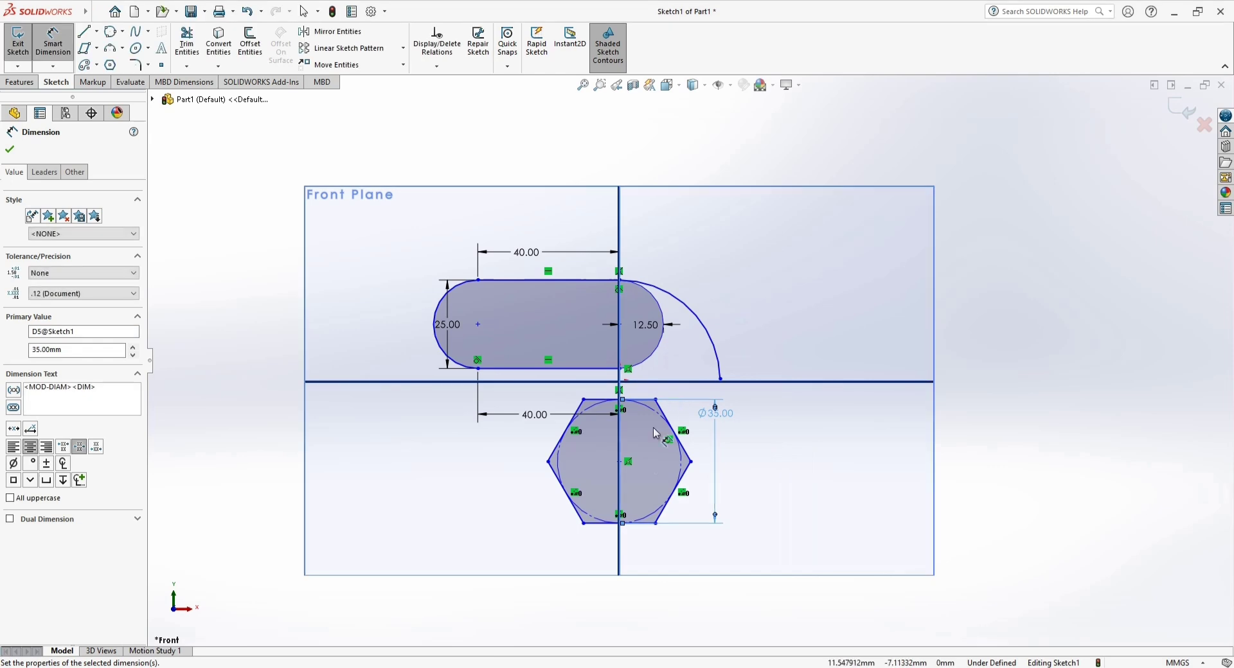
{"action": "left_click", "coordinate": [441, 504]}
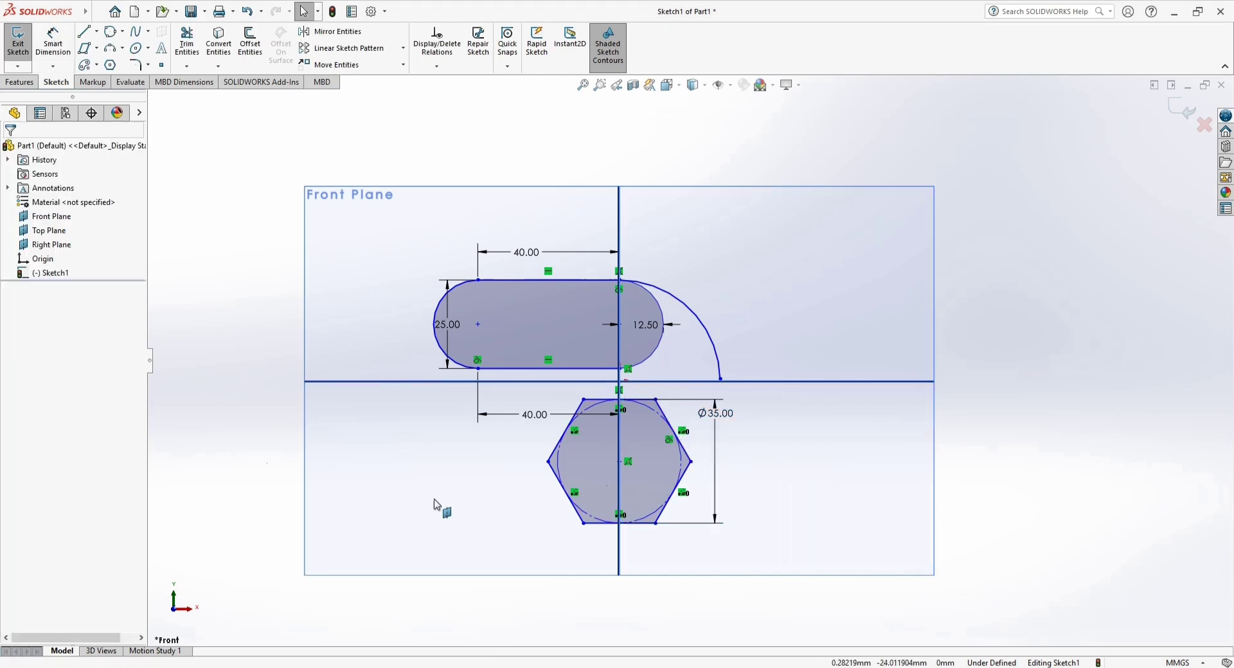
- Sketch a wavy five-point spline starting on the horizontal axis beyond the open arc and rising back above the arc
{"action": "left_click", "coordinate": [147, 34]}
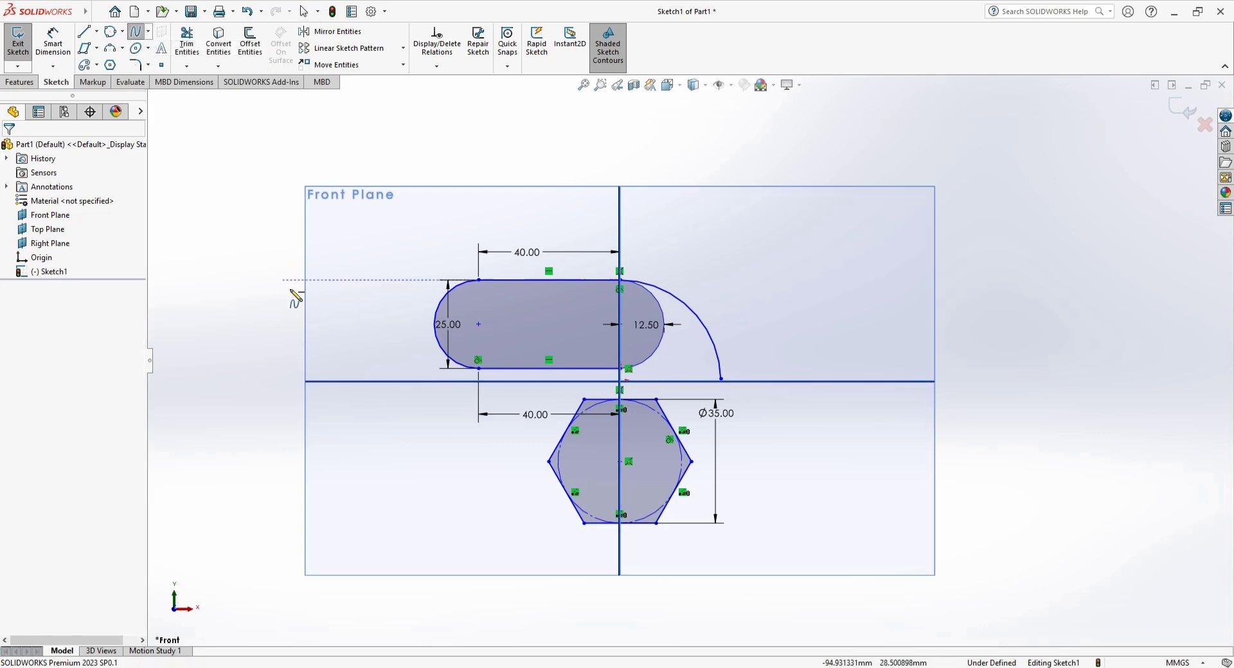
{"action": "left_click", "coordinate": [767, 381]}
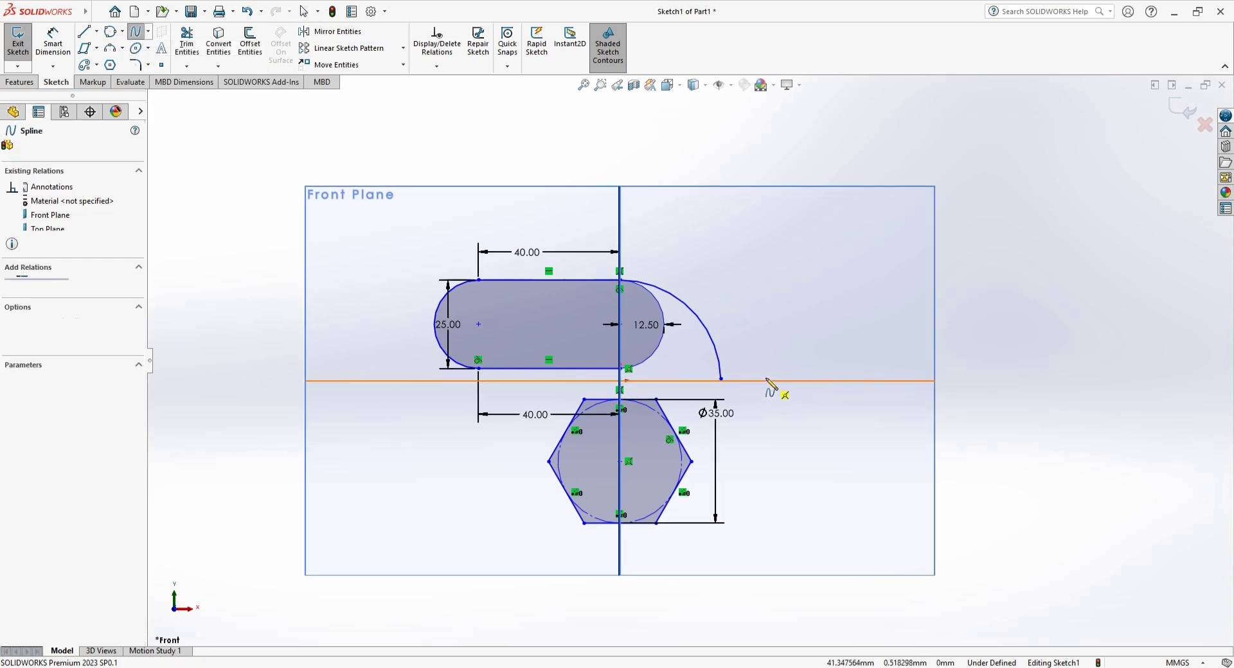
{"action": "left_click", "coordinate": [769, 279]}
{"action": "left_click", "coordinate": [721, 262]}
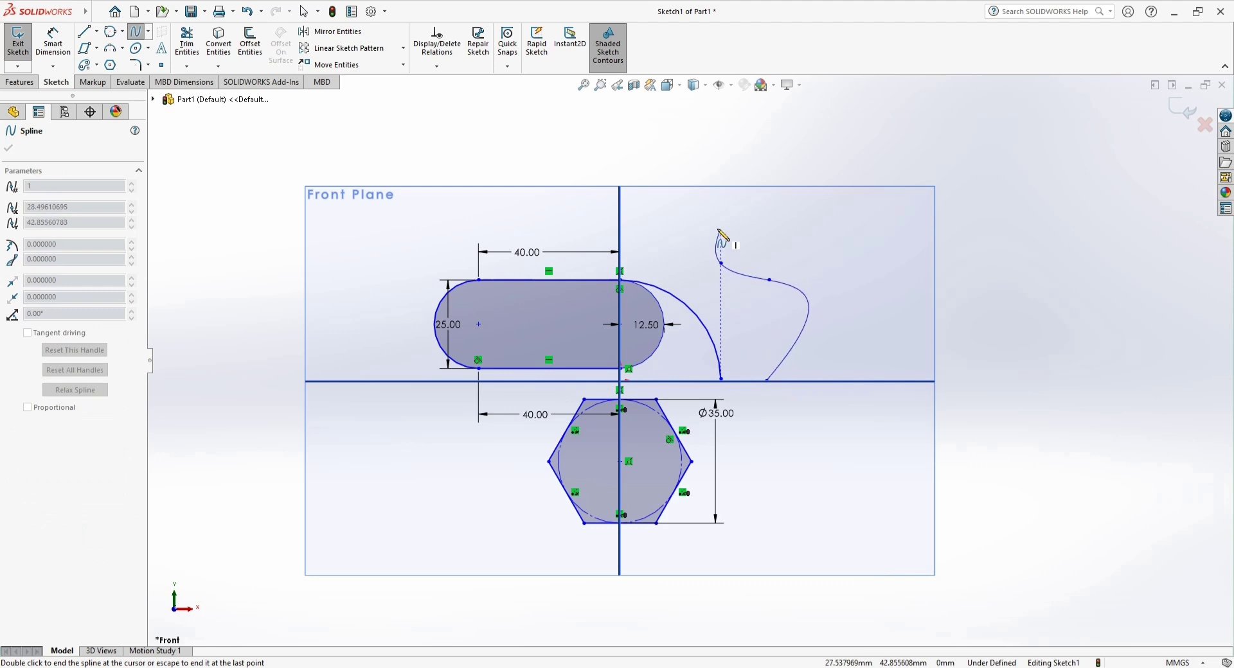
{"action": "left_click", "coordinate": [717, 228]}
{"action": "left_click", "coordinate": [678, 220]}
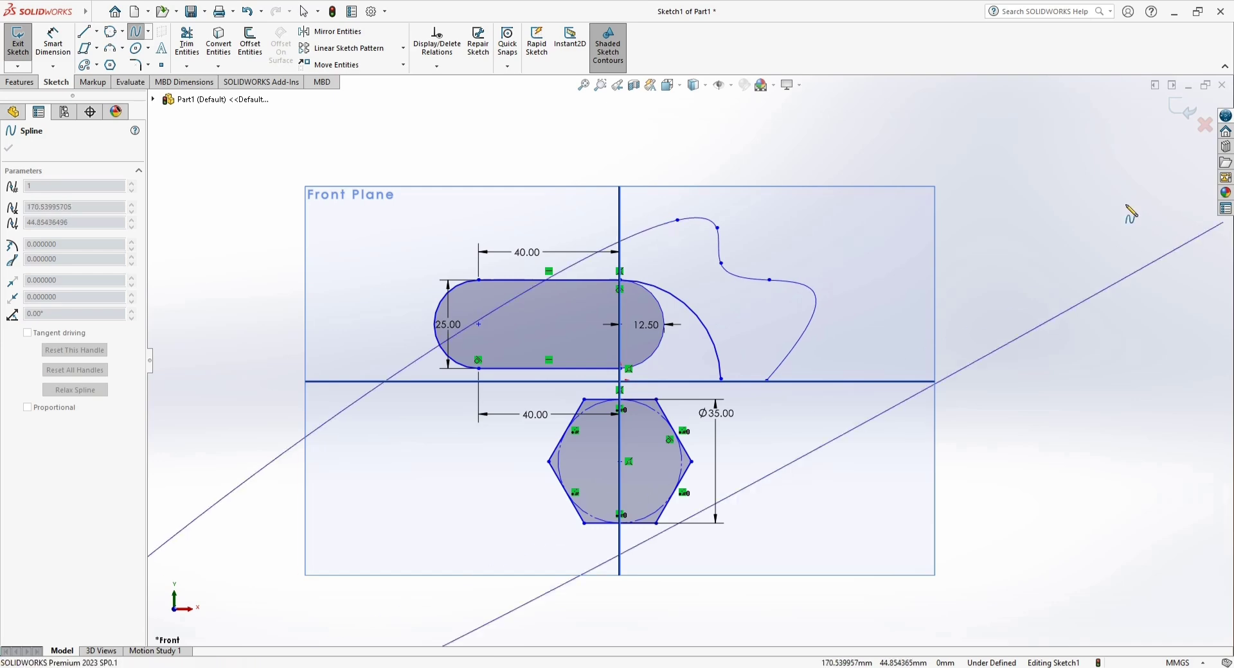
{"action": "key", "text": "Escape"}
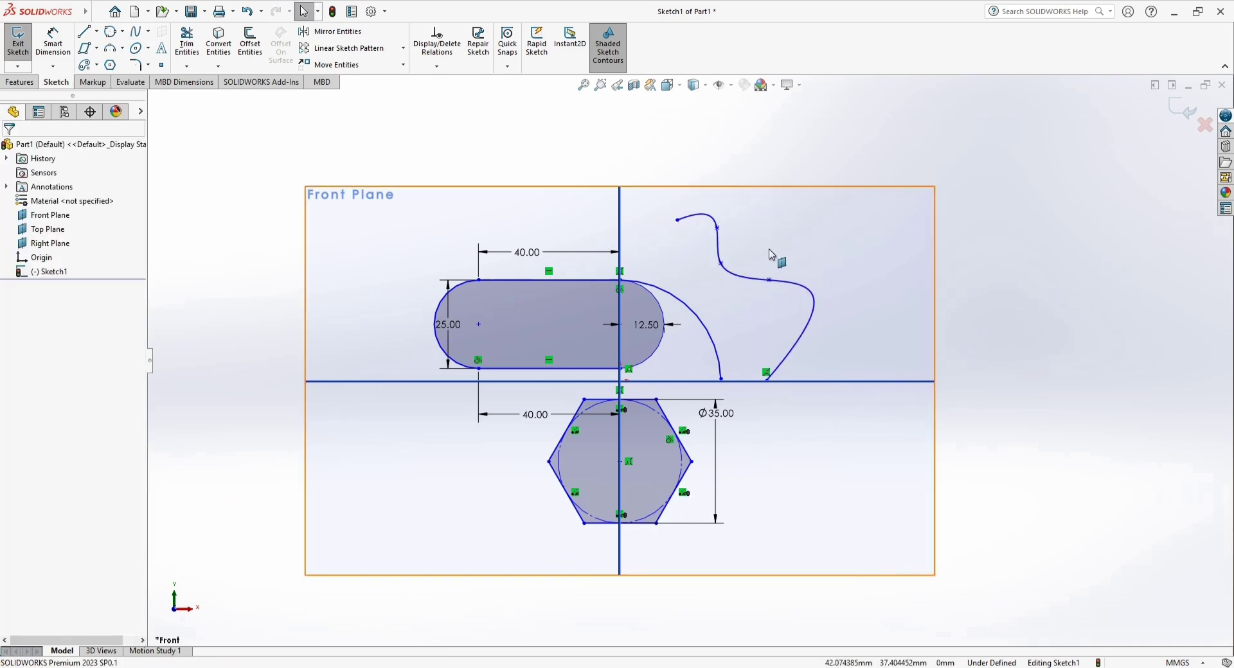
- Reshape the spline by moving the point next to its upper end to about X 26.1, Y 41.2, and nudging the point nearest the lower end
{"action": "scroll", "coordinate": [759, 257], "scroll_direction": "down", "scroll_amount": 3}
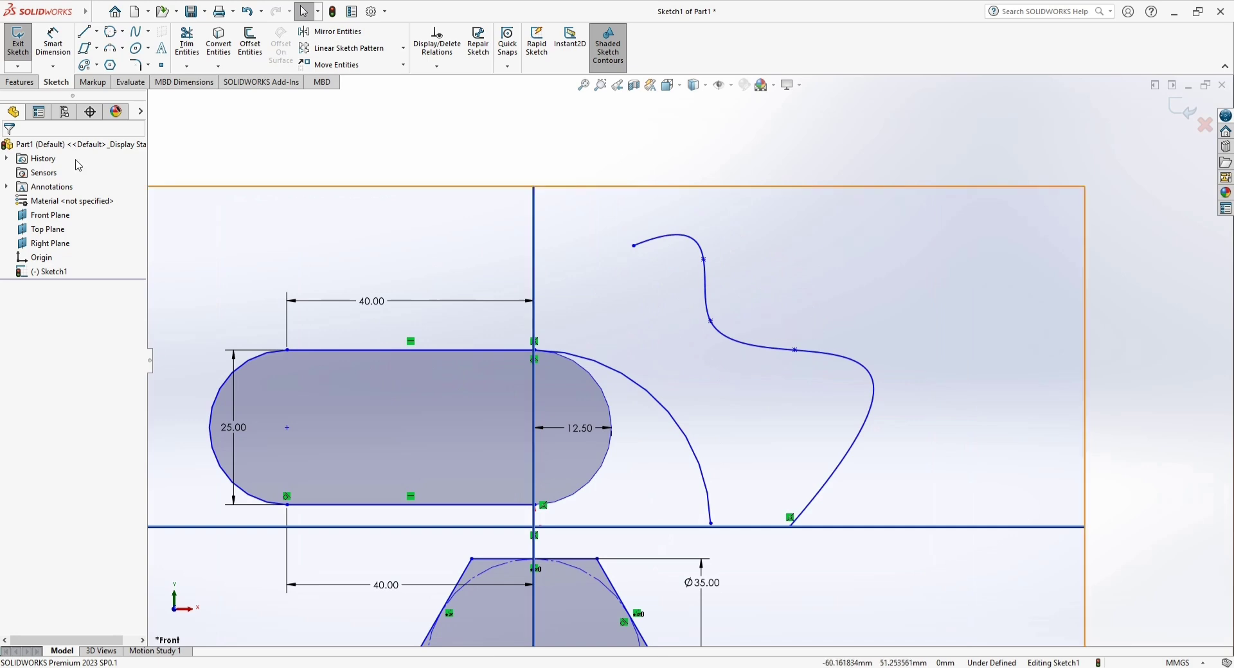
{"action": "left_click", "coordinate": [703, 260]}
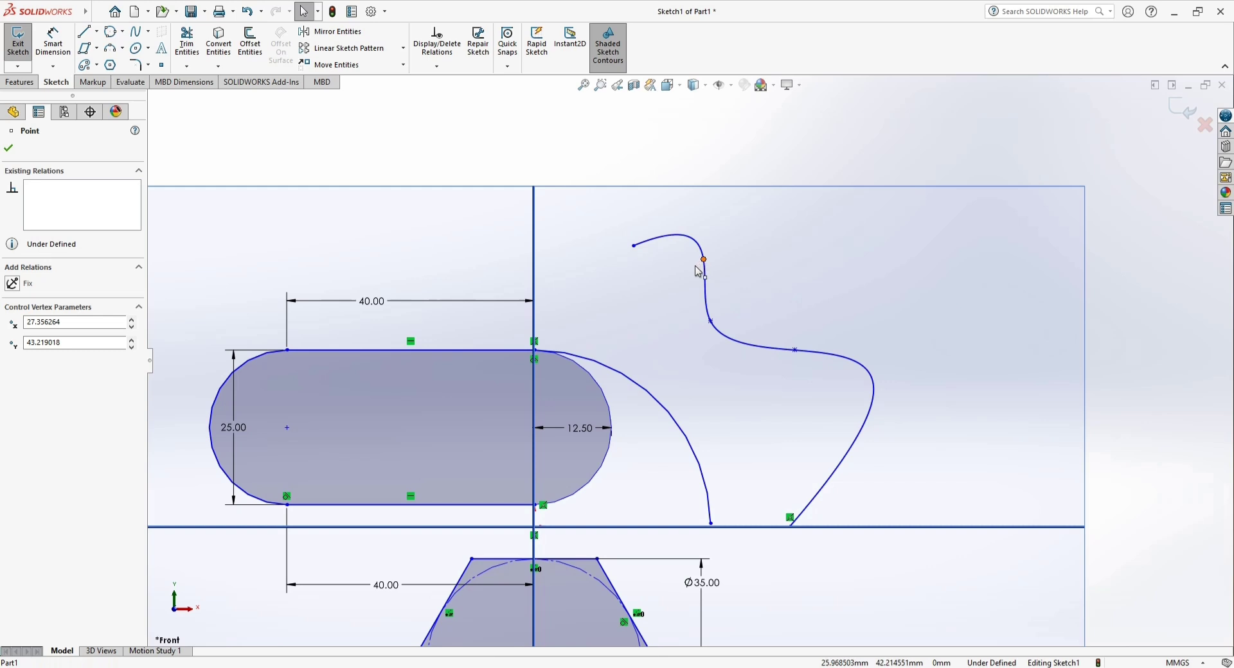
{"action": "mouse_move", "coordinate": [703, 261]}
{"action": "left_mouse_down"}
{"action": "mouse_move", "coordinate": [677, 299]}
{"action": "mouse_move", "coordinate": [696, 271]}
{"action": "left_mouse_up"}
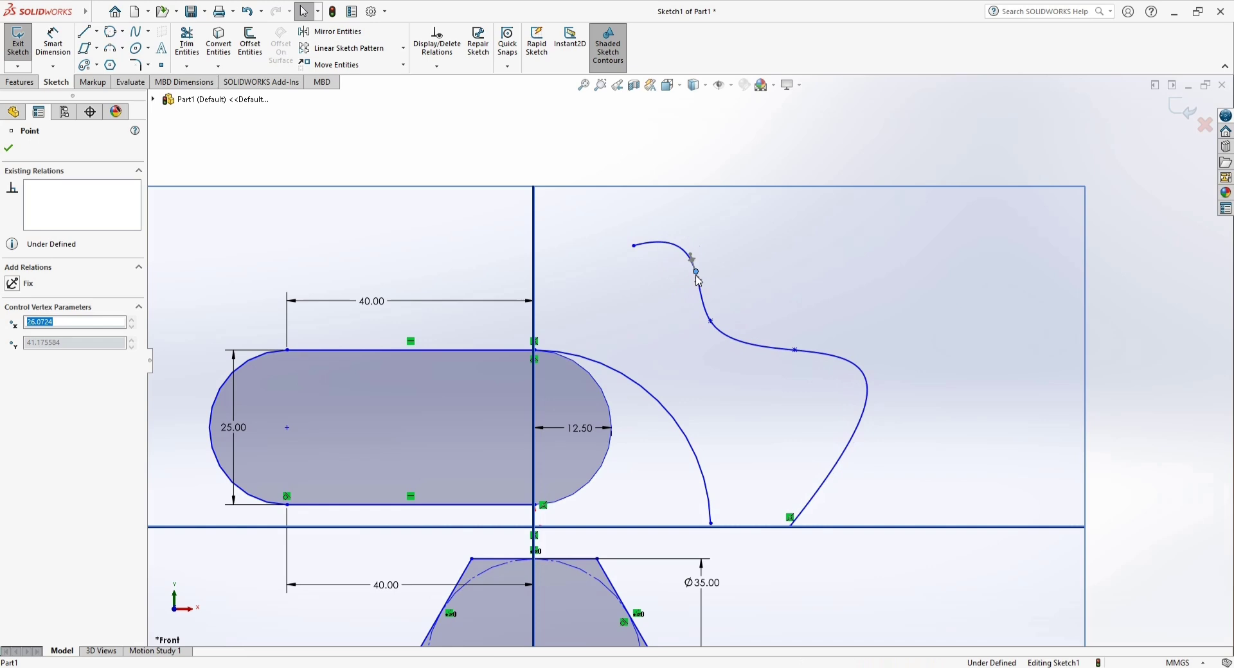
{"action": "left_click", "coordinate": [797, 351]}
{"action": "left_click_drag", "start_coordinate": [797, 351], "coordinate": [797, 351]}
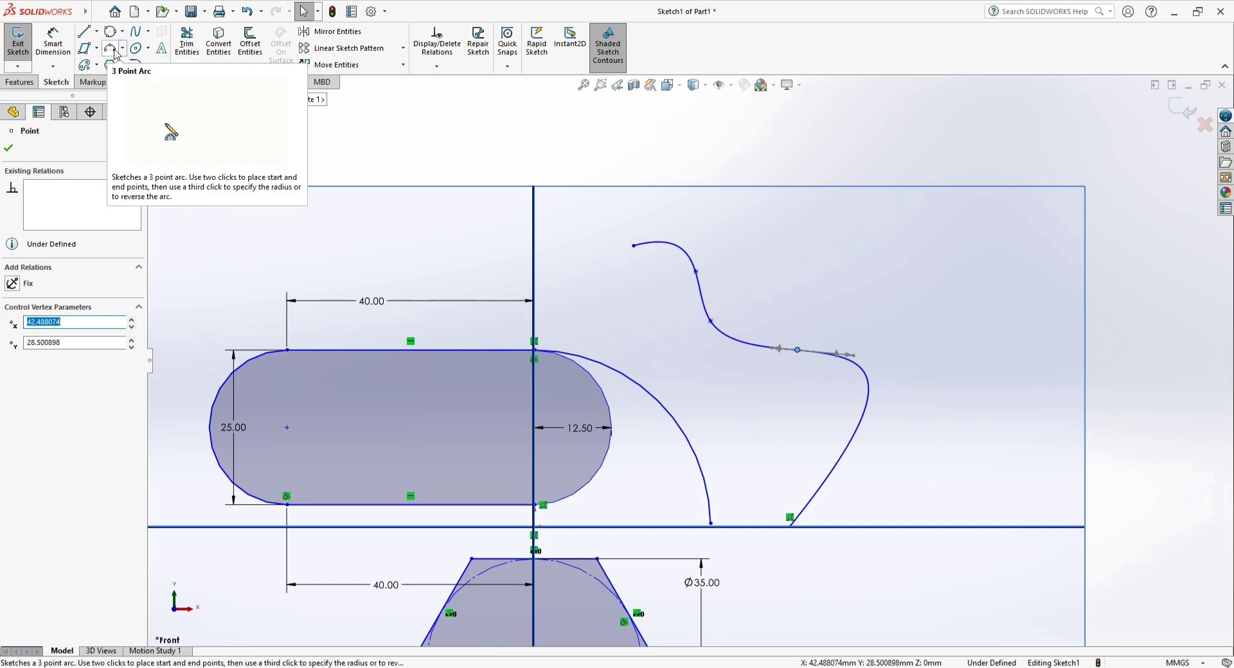
- Sketch a Bezier style spline with five control vertices in the area above the slot profile
{"action": "left_click", "coordinate": [147, 32]}
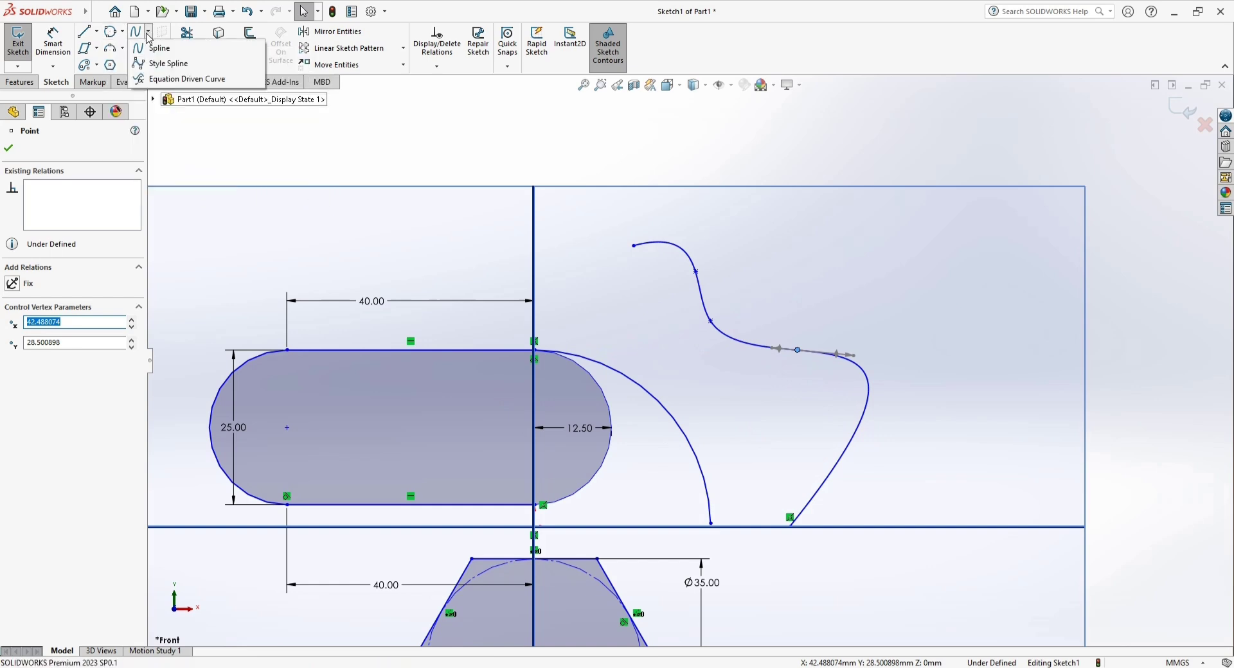
{"action": "left_click", "coordinate": [170, 65]}
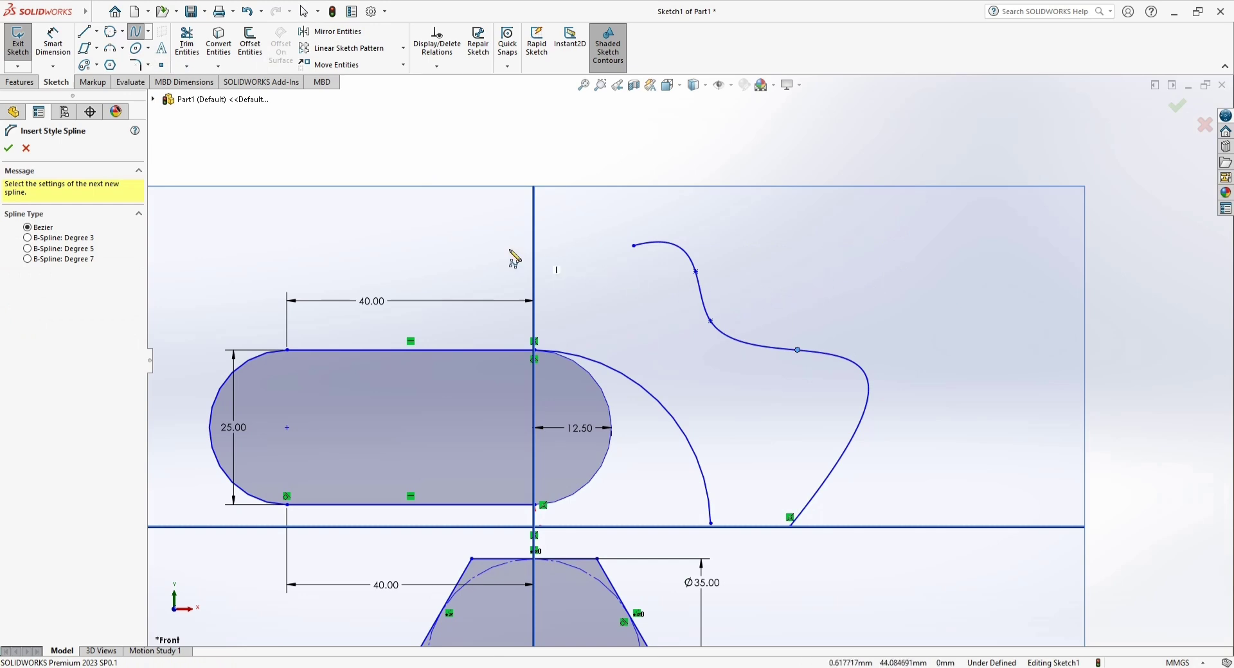
{"action": "left_click", "coordinate": [326, 272]}
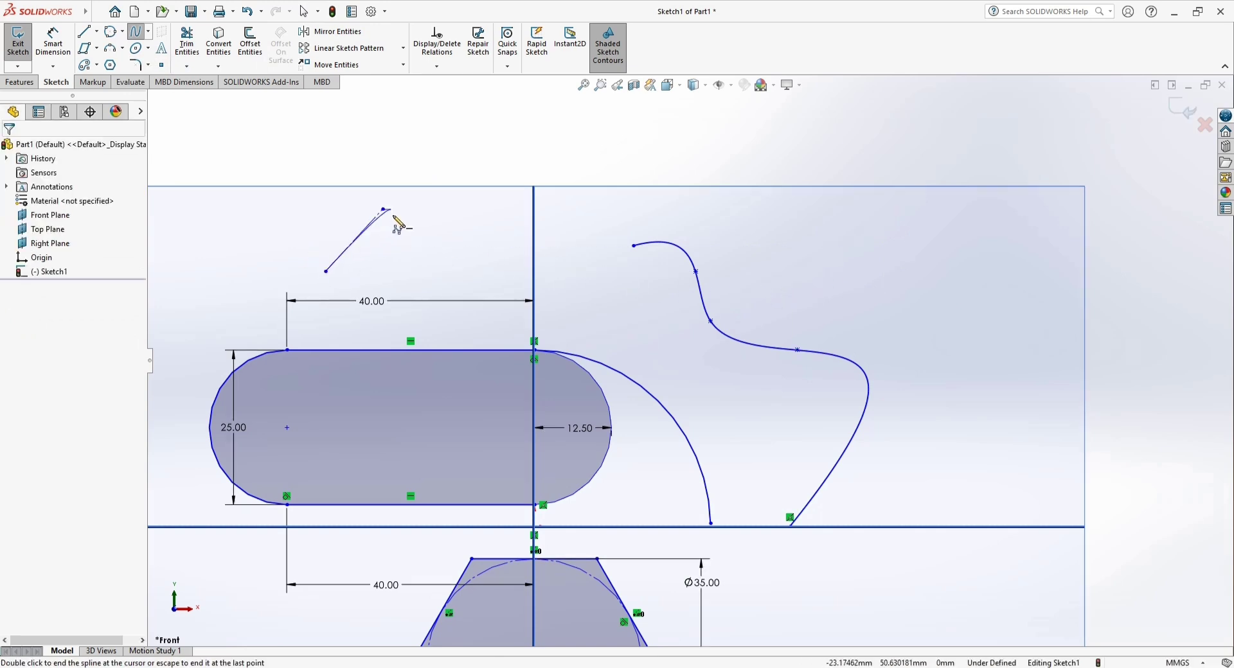
{"action": "left_click", "coordinate": [383, 209]}
{"action": "left_click", "coordinate": [482, 260]}
{"action": "left_click", "coordinate": [520, 203]}
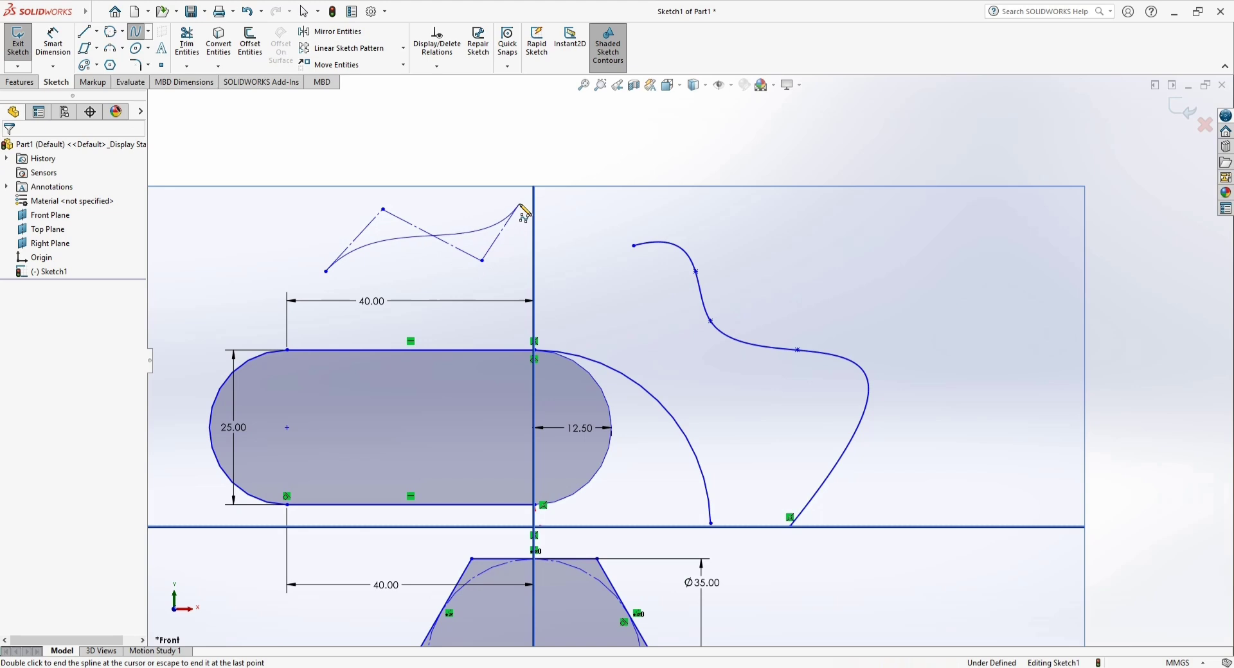
{"action": "double_click", "coordinate": [584, 275]}
{"action": "key", "text": "Escape"}
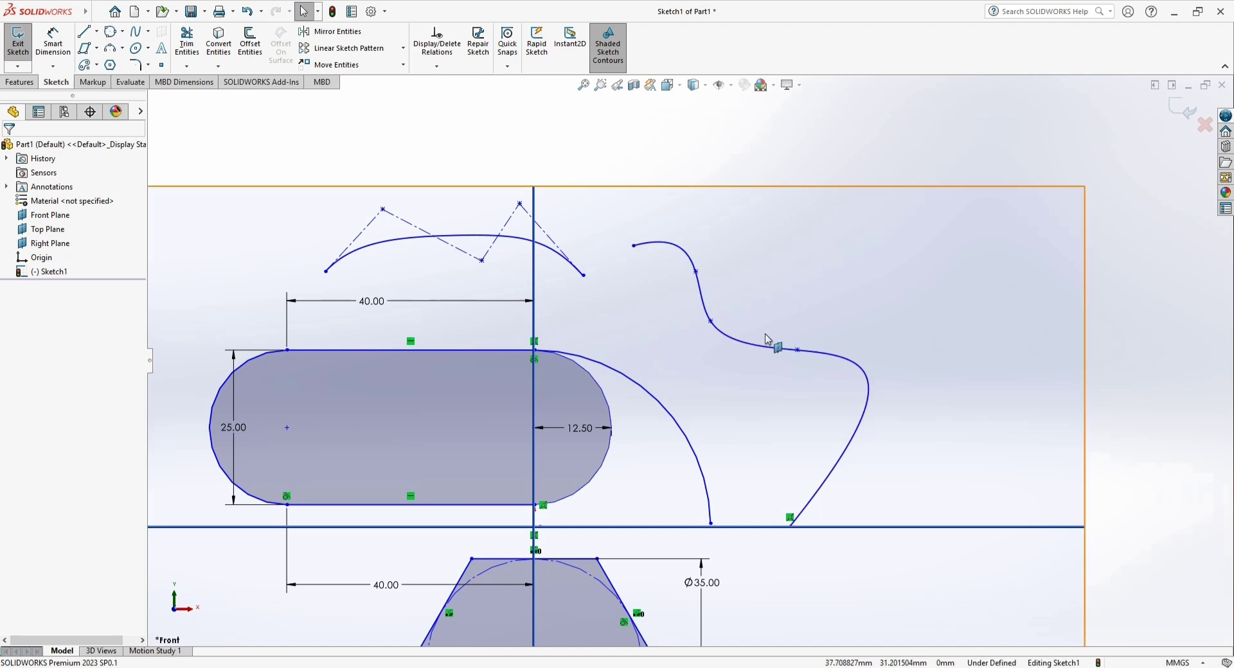
- Reshape the style spline by pulling its two upper control vertices higher and its middle one lower, with the first at about X -32.3, Y 59.5
{"action": "left_click_drag", "start_coordinate": [520, 205], "coordinate": [534, 167]}
{"action": "left_click", "coordinate": [481, 261]}
{"action": "left_click_drag", "start_coordinate": [482, 261], "coordinate": [486, 296]}
{"action": "left_click_drag", "start_coordinate": [382, 209], "coordinate": [334, 158]}
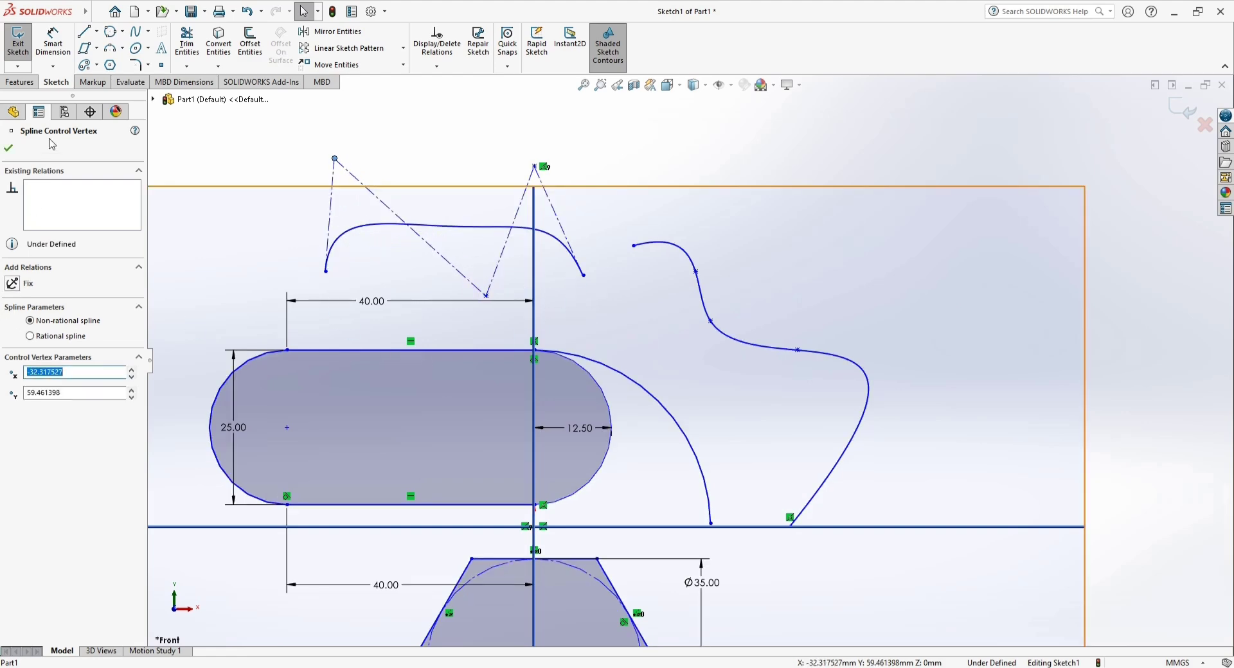
{"action": "left_click", "coordinate": [148, 32]}
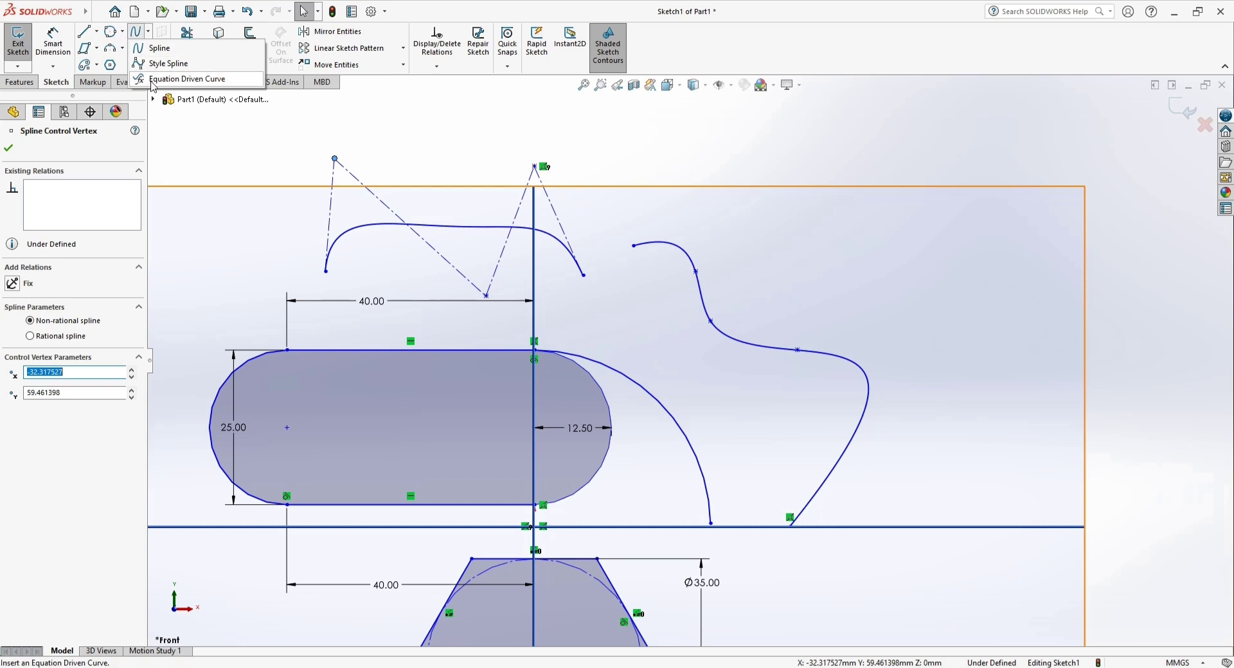
{"action": "left_click", "coordinate": [185, 128]}
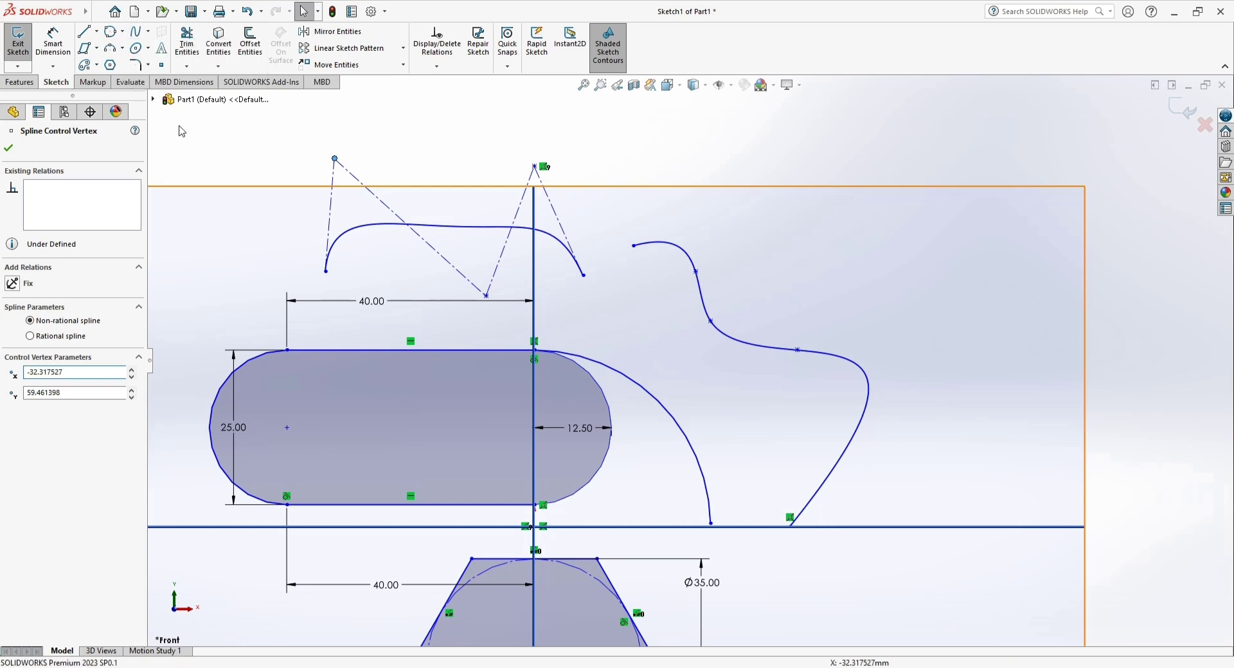
- Sketch an upright ellipse centred on the vertical axis below the hexagon, with radii of about 23.2 mm and 13 mm
{"action": "left_click", "coordinate": [149, 49]}
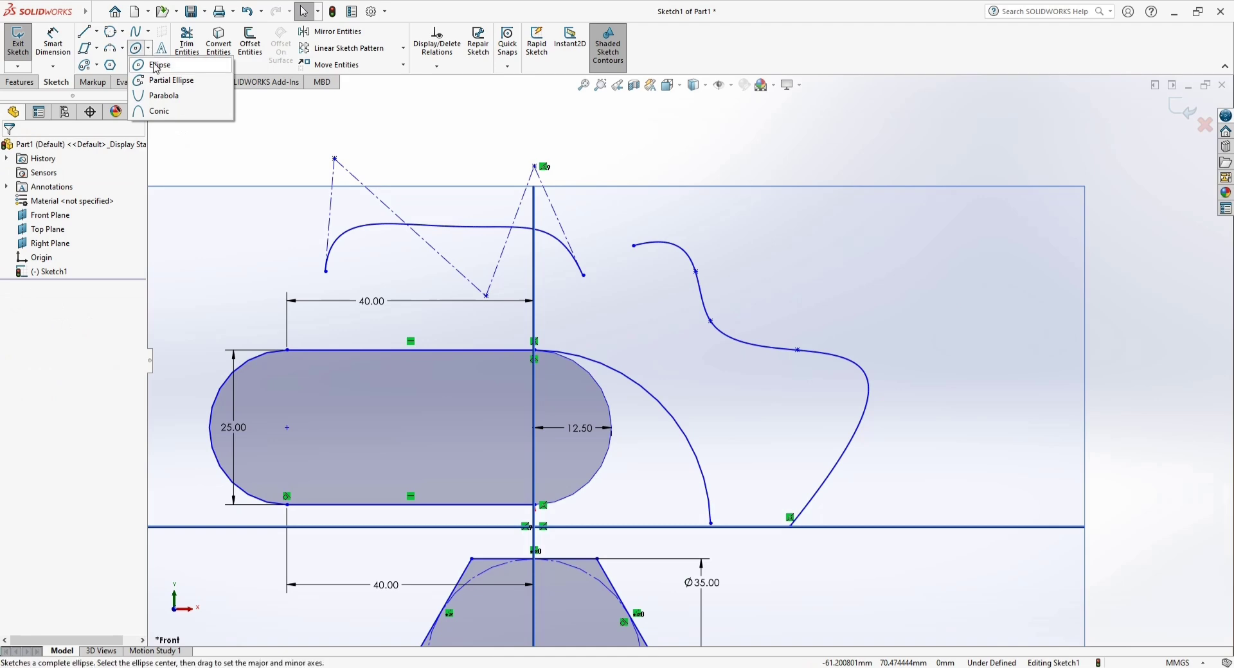
{"action": "left_click", "coordinate": [161, 66]}
{"action": "scroll", "coordinate": [668, 277], "scroll_direction": "up", "scroll_amount": 5}
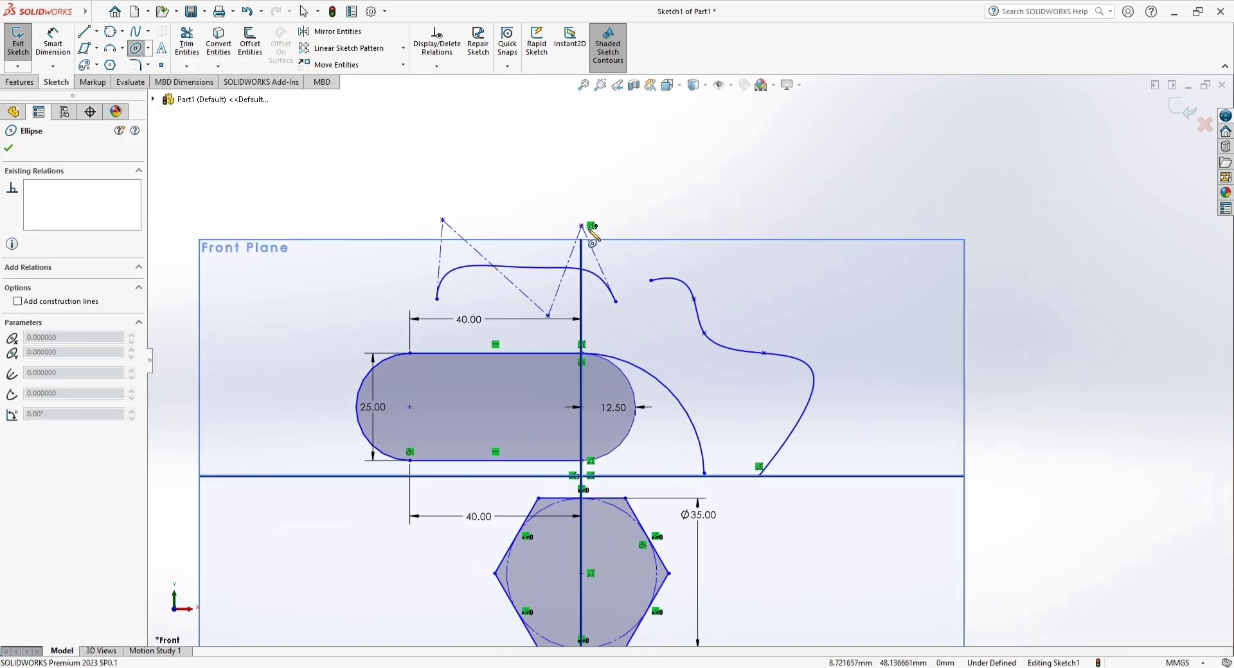
{"action": "scroll", "coordinate": [621, 520], "scroll_direction": "down", "scroll_amount": 5}
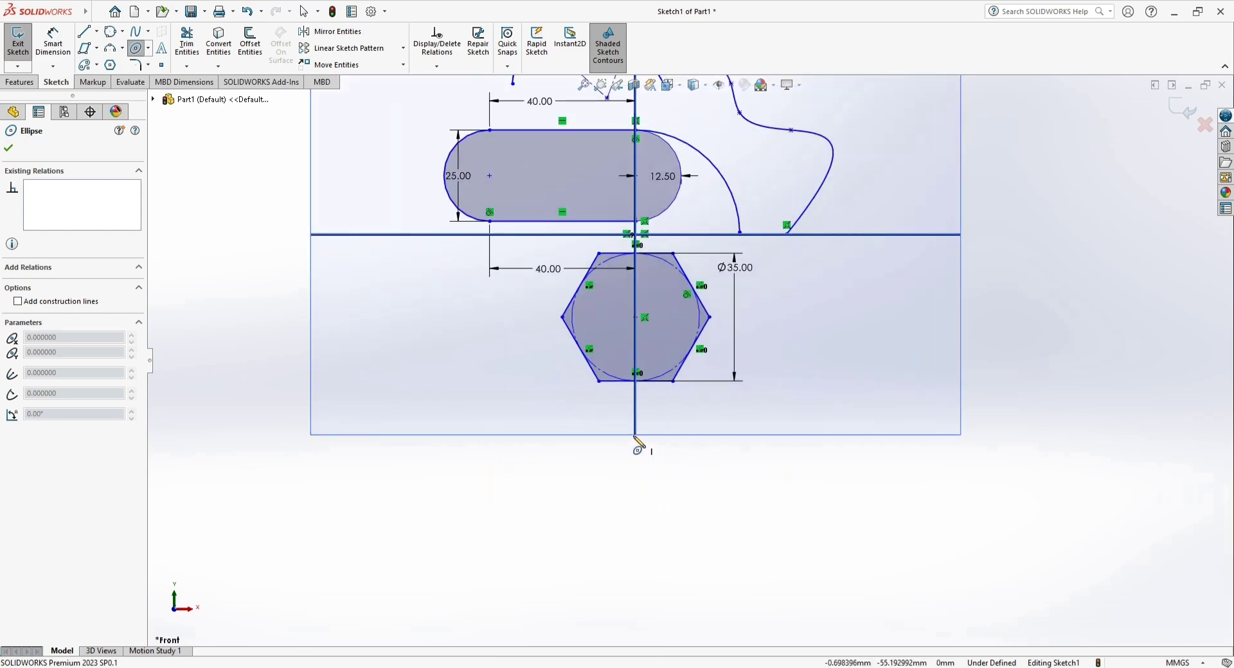
{"action": "left_click", "coordinate": [635, 435]}
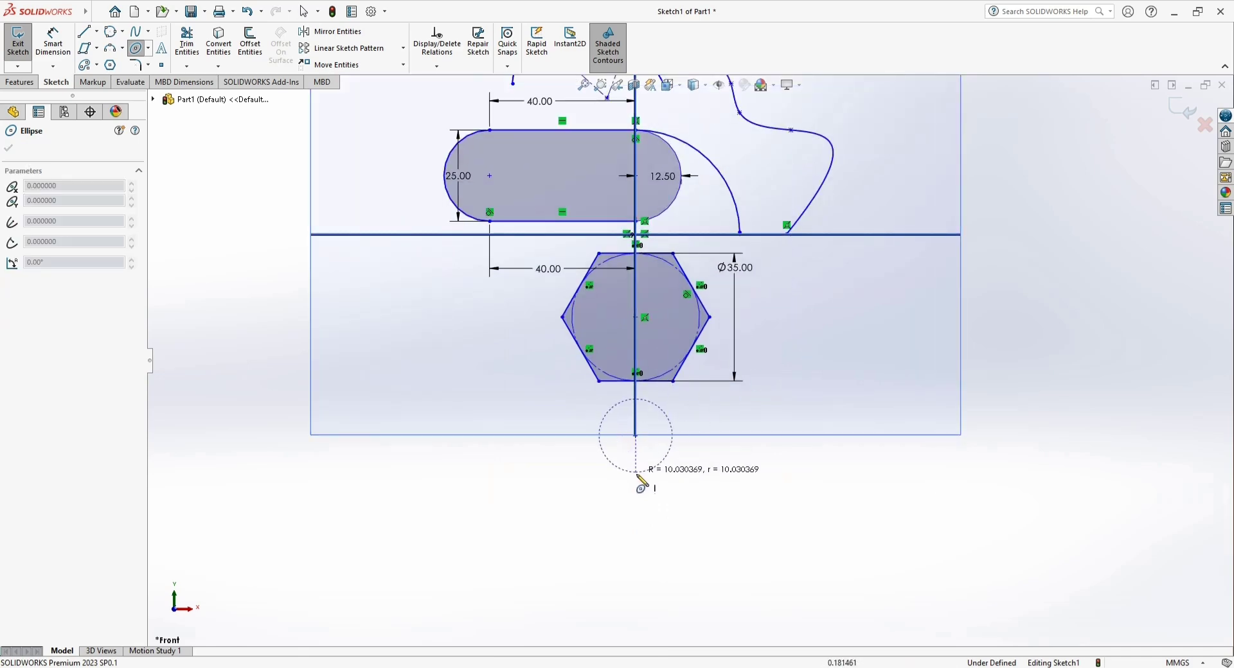
{"action": "left_click", "coordinate": [636, 521]}
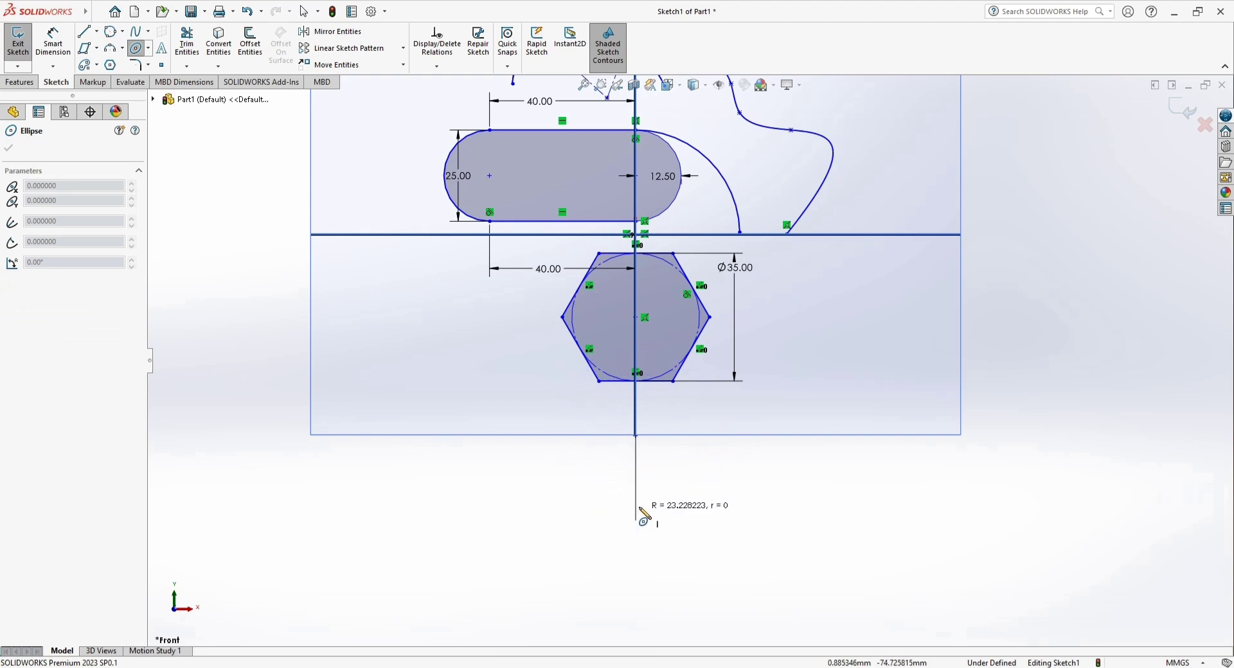
{"action": "left_click", "coordinate": [676, 487]}
- Sketch a partial ellipse beside the full ellipse, centred level with it, with radii of about 24.8 mm and 16.4 mm, opening toward the ellipse
{"action": "left_click", "coordinate": [149, 50]}
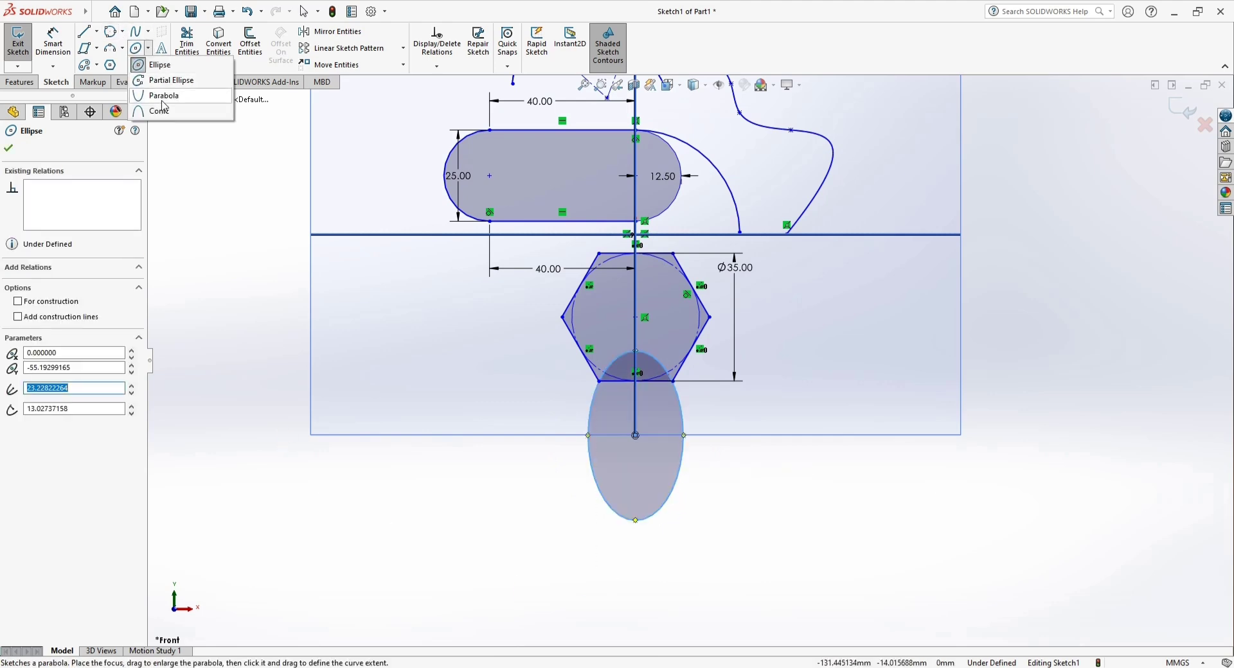
{"action": "left_click", "coordinate": [171, 82]}
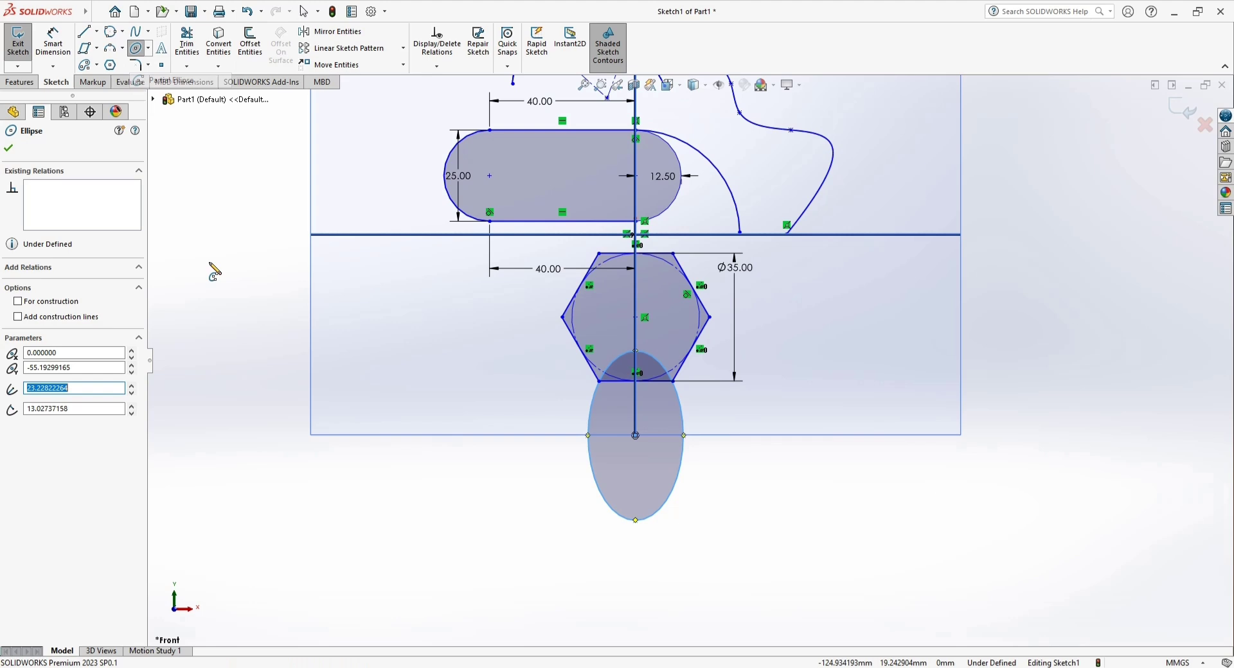
{"action": "left_click", "coordinate": [476, 435]}
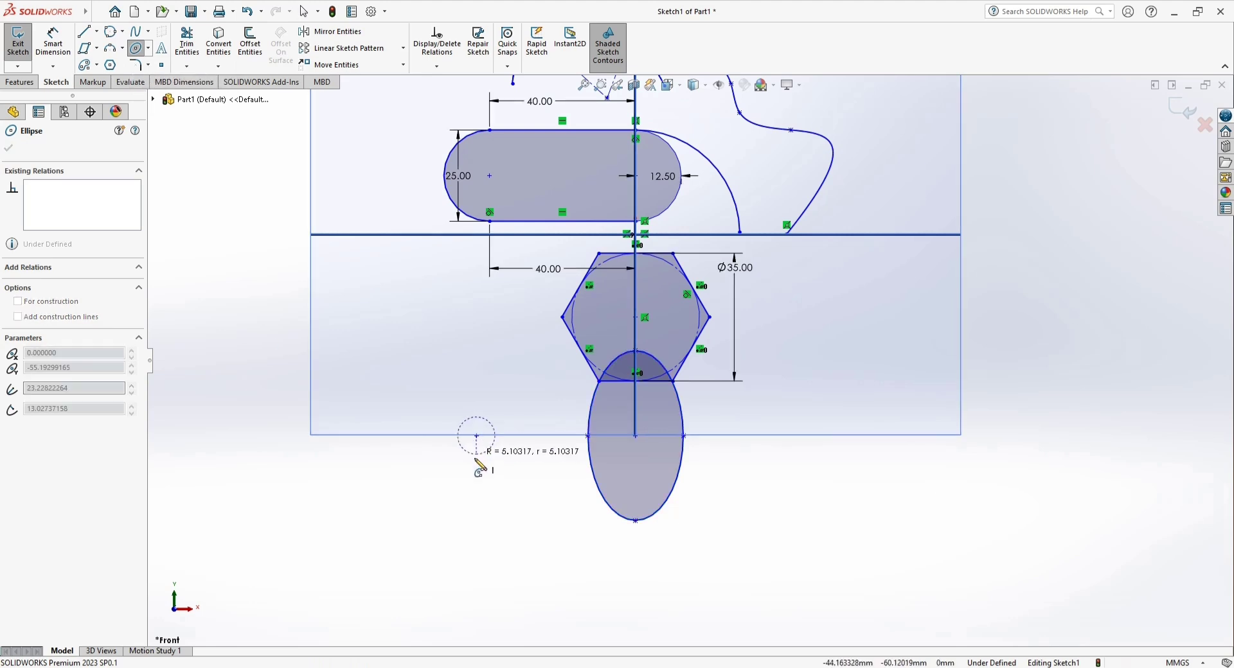
{"action": "left_click", "coordinate": [476, 526]}
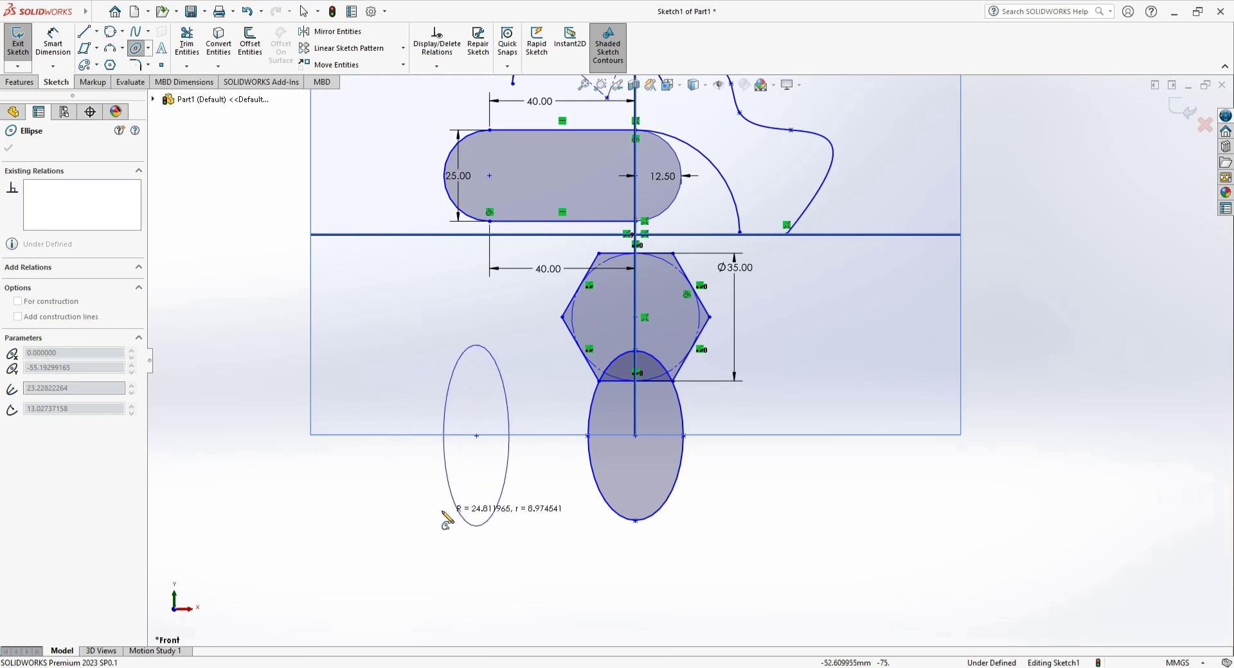
{"action": "left_click", "coordinate": [421, 518]}
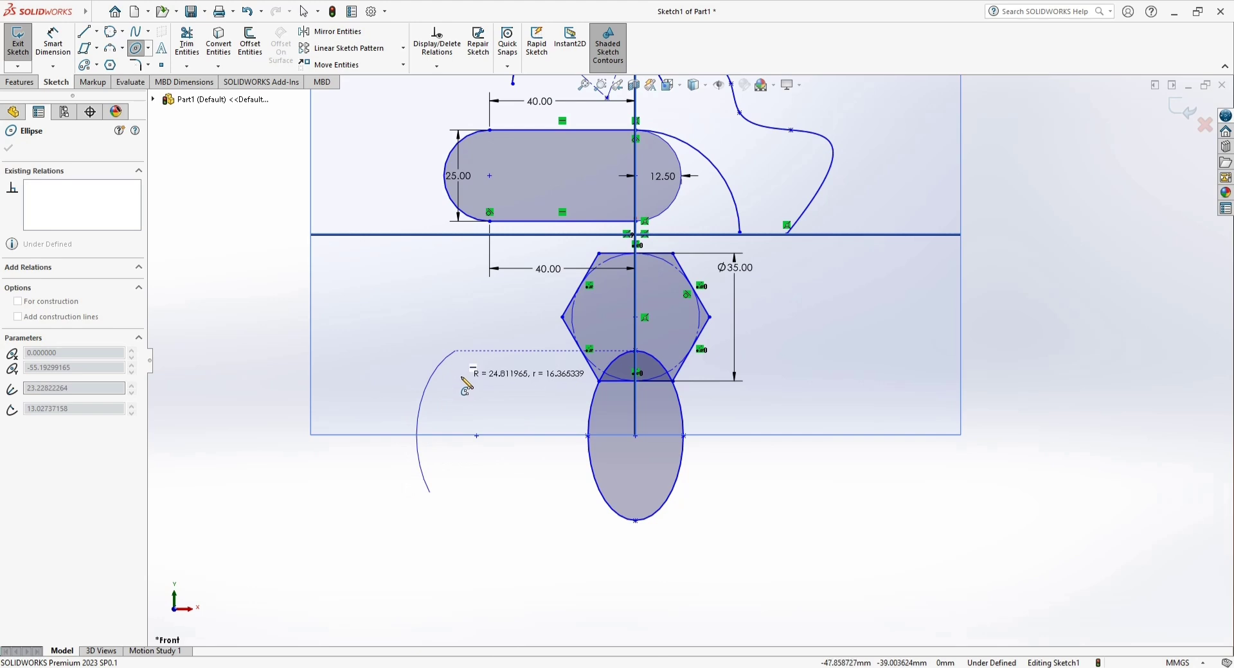
{"action": "left_click", "coordinate": [491, 372]}
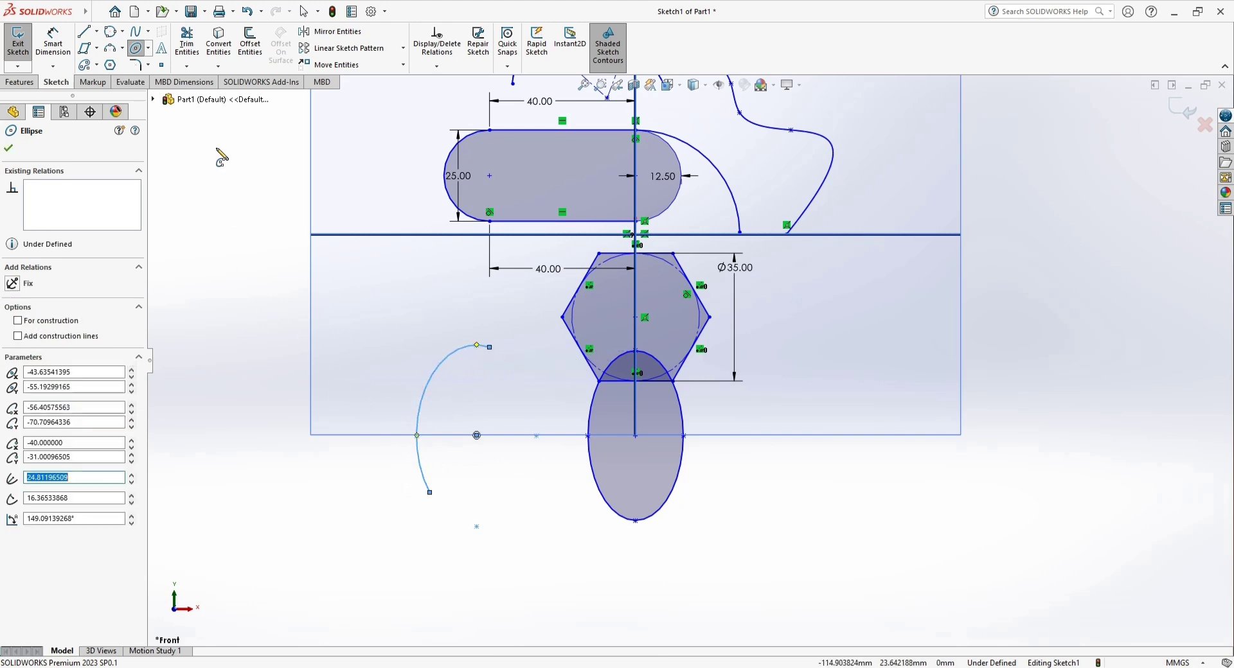
{"action": "left_click", "coordinate": [149, 48]}
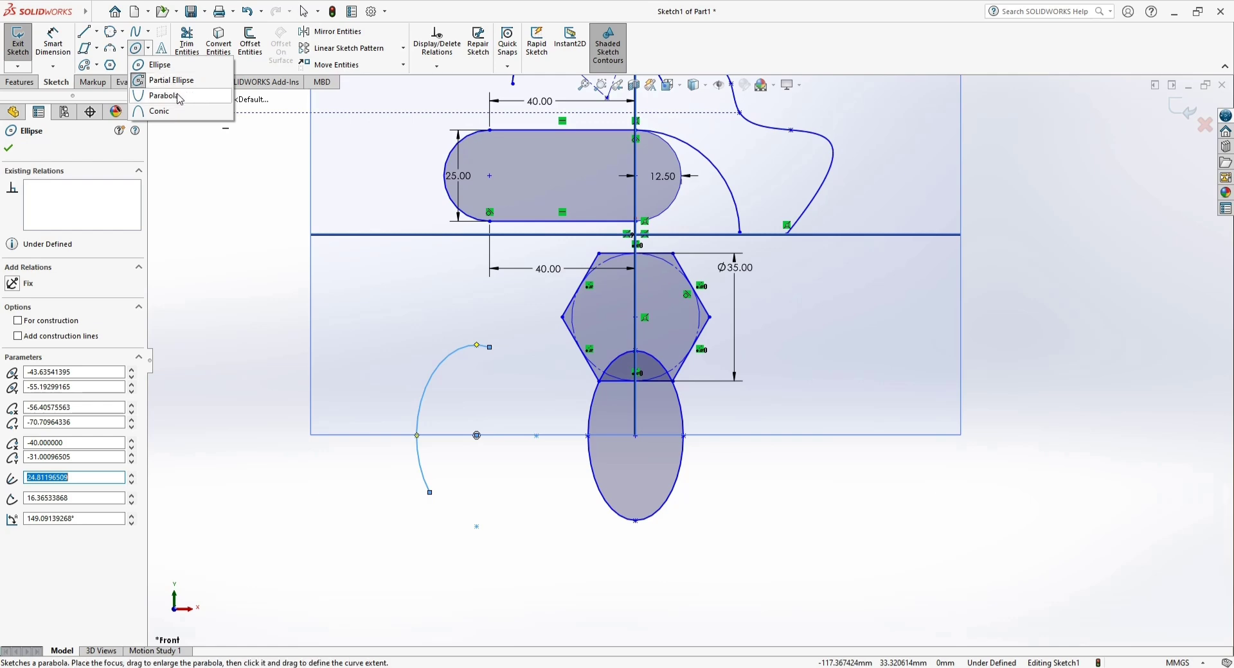
{"action": "left_click", "coordinate": [173, 95]}
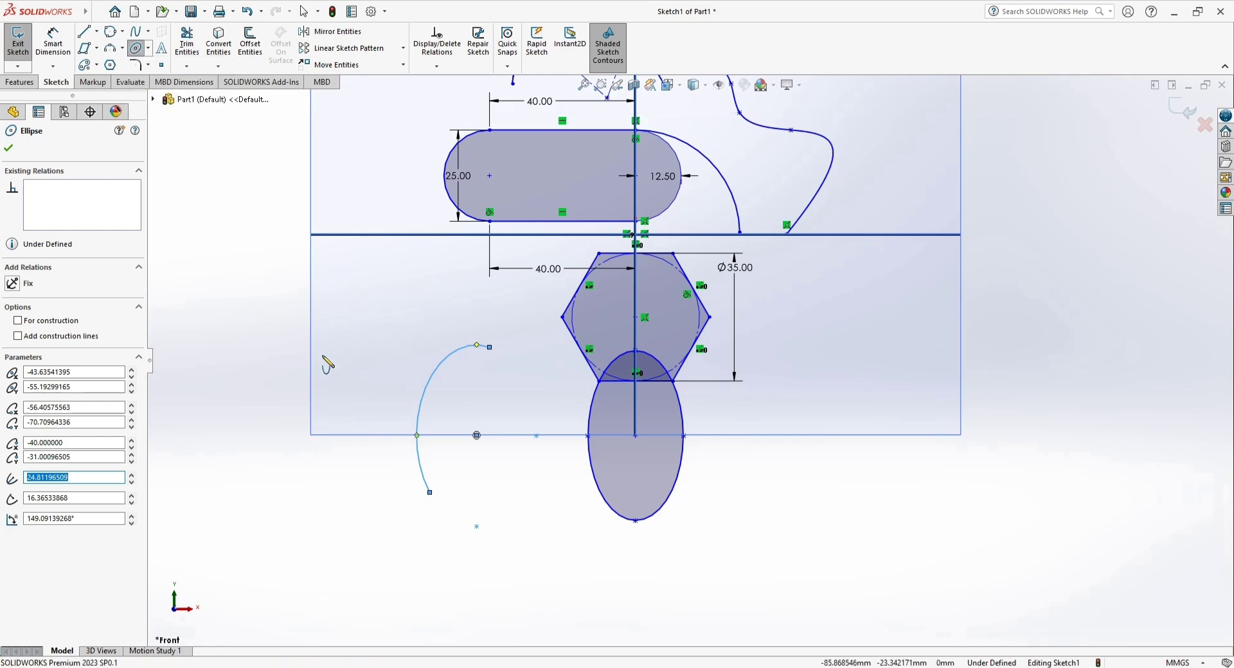
{"action": "left_click", "coordinate": [311, 436]}
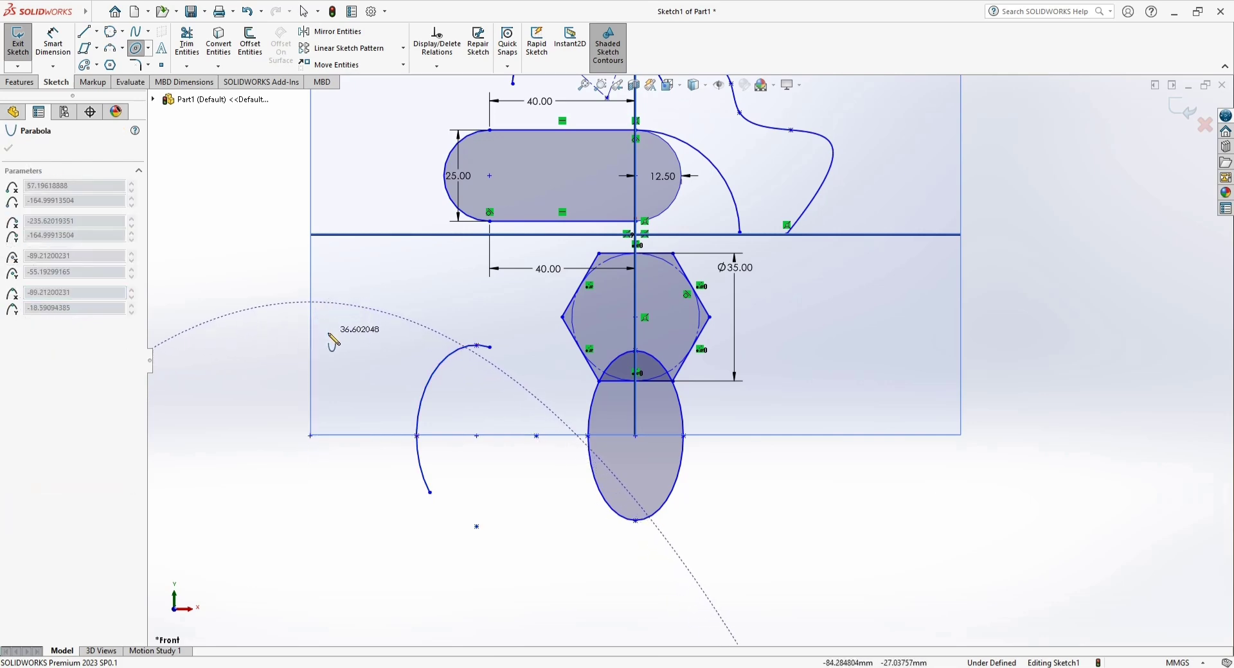
{"action": "key", "text": "Escape"}
{"action": "key", "text": "Escape"}
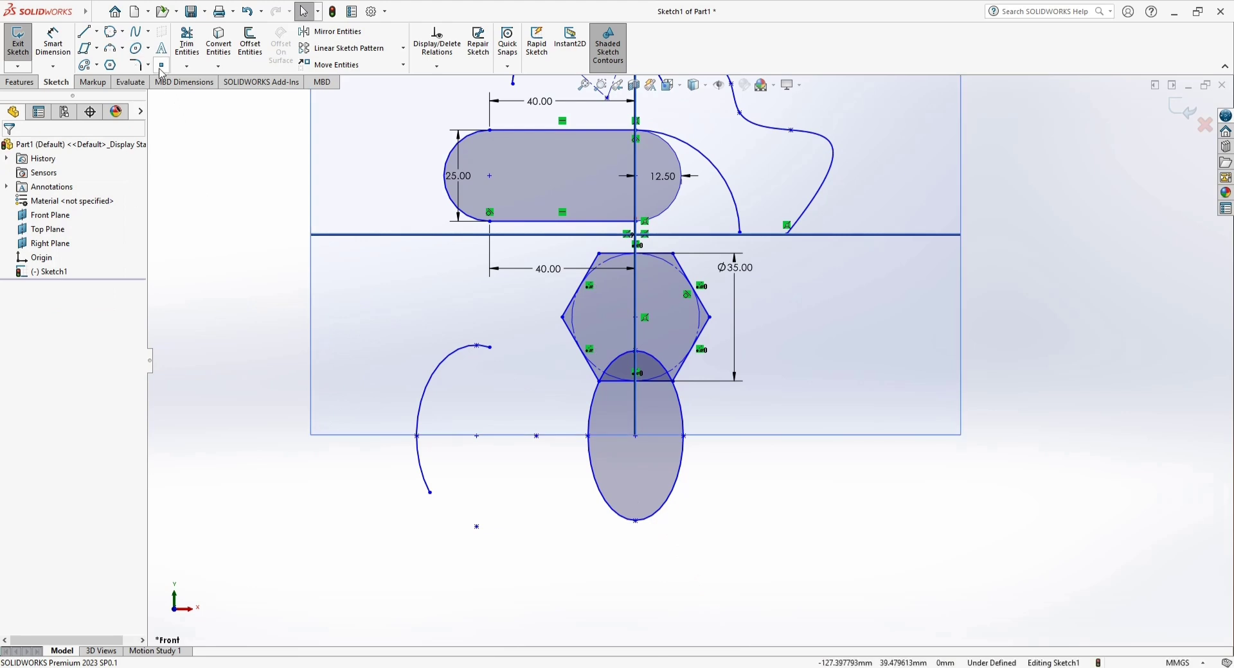
- Sketch a downward-opening parabola beyond the partial ellipse, with its focus at about X -82.5, Y -55.2 and its apex about 10 mm above
{"action": "left_click", "coordinate": [149, 49]}
{"action": "left_click", "coordinate": [169, 97]}
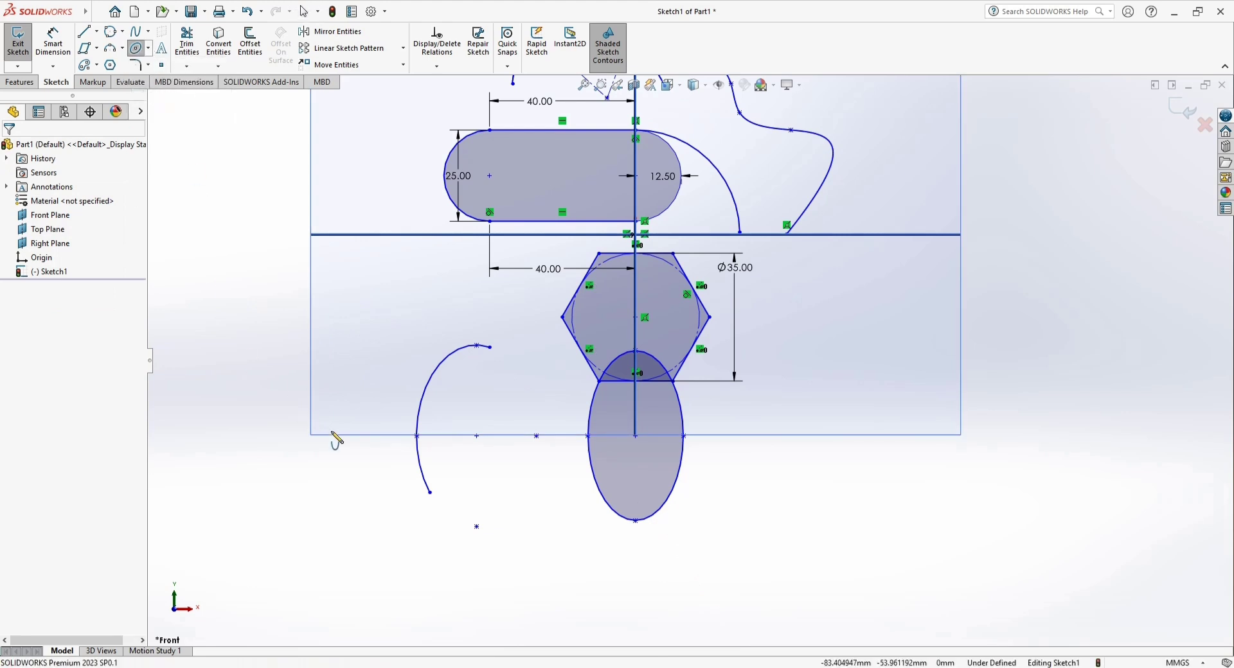
{"action": "left_click", "coordinate": [335, 436]}
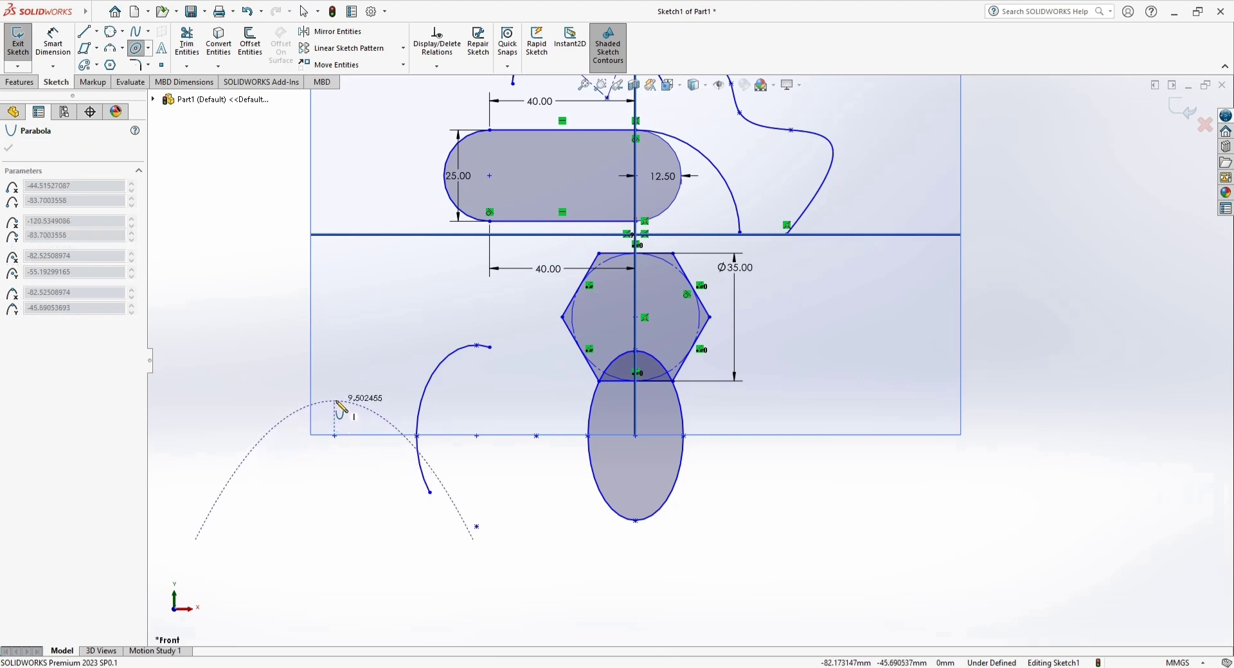
{"action": "left_click", "coordinate": [339, 404]}
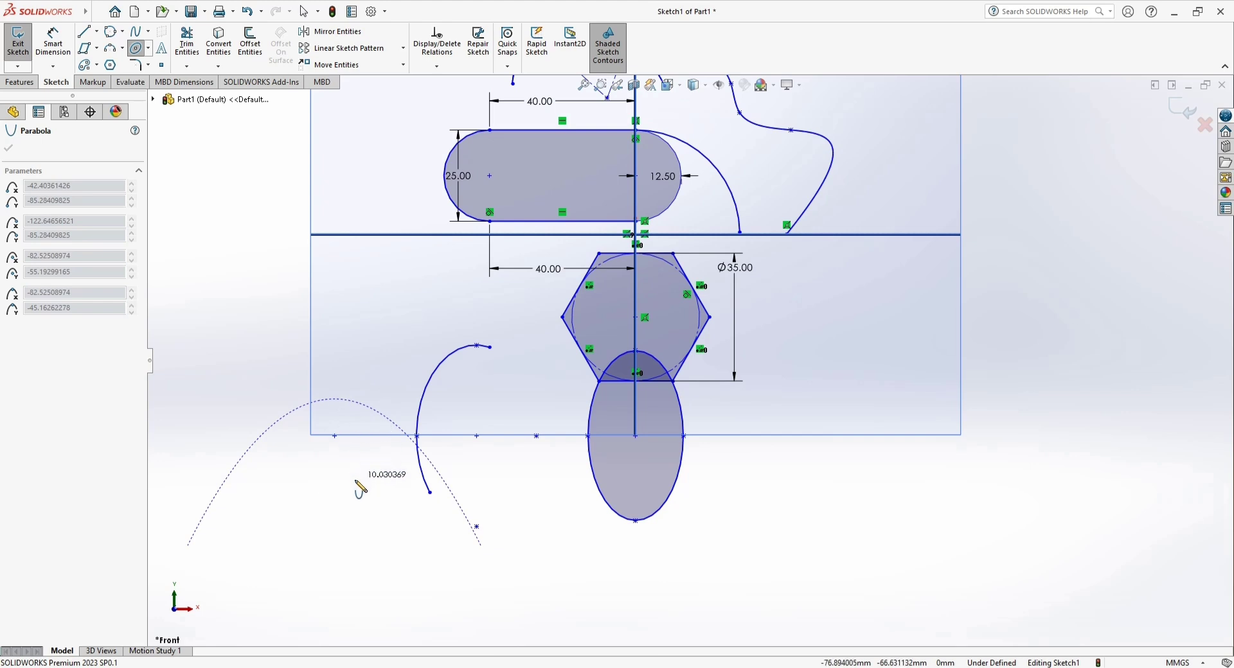
{"action": "left_click", "coordinate": [426, 563]}
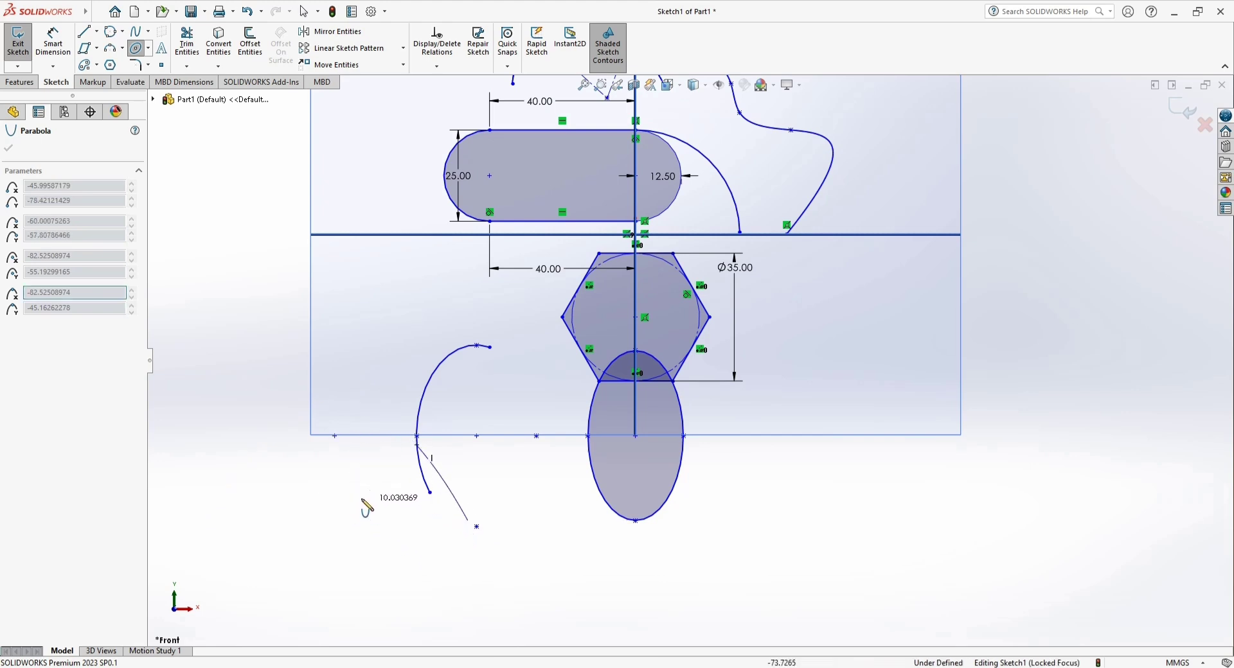
{"action": "left_click", "coordinate": [266, 550]}
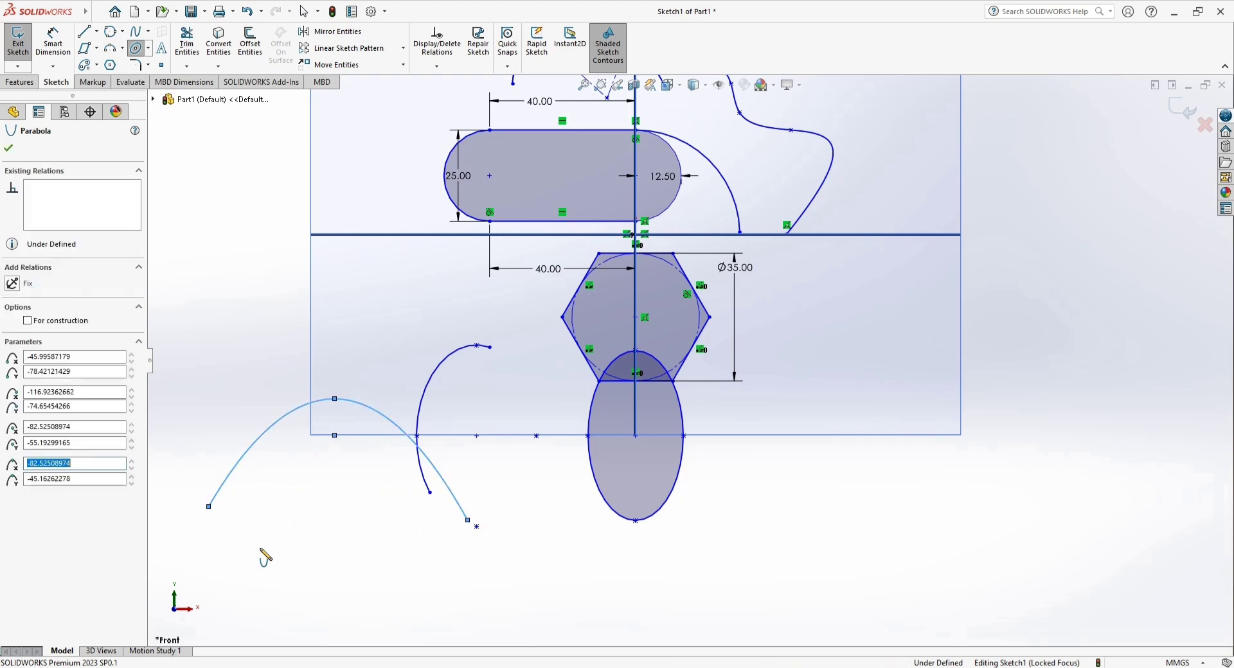
{"action": "key", "text": "Escape"}
{"action": "left_click", "coordinate": [148, 66]}
{"action": "left_click", "coordinate": [149, 48]}
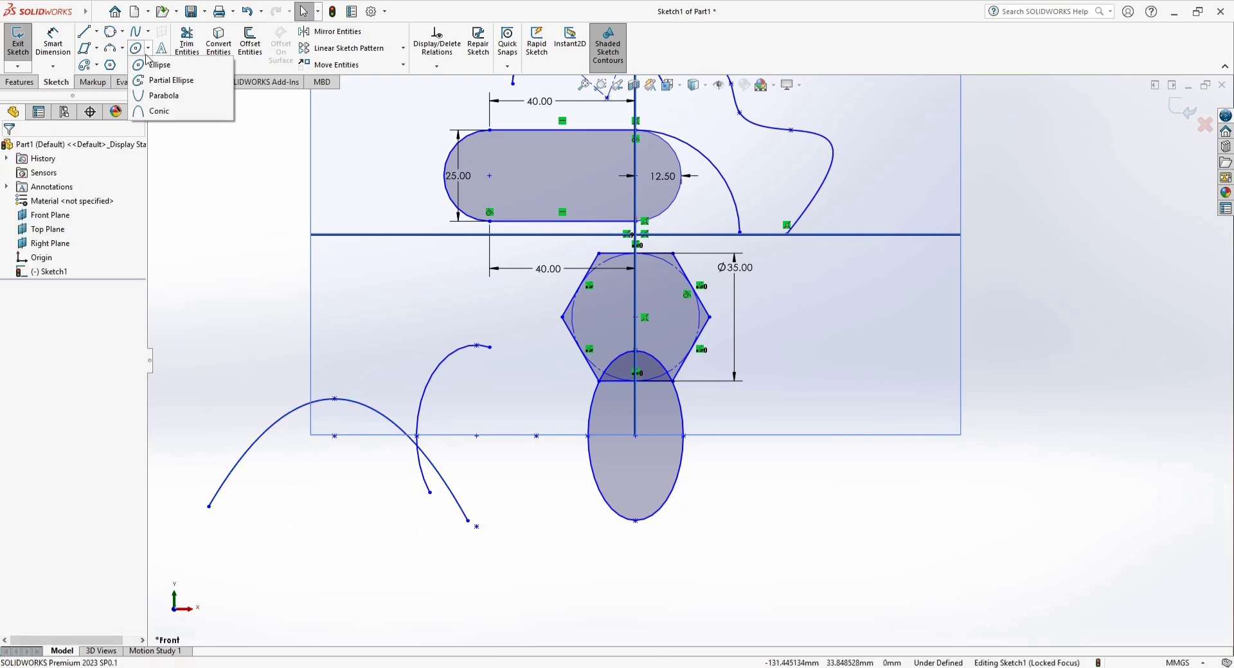
{"action": "left_click", "coordinate": [150, 50]}
{"action": "left_click", "coordinate": [148, 53]}
{"action": "left_click", "coordinate": [160, 116]}
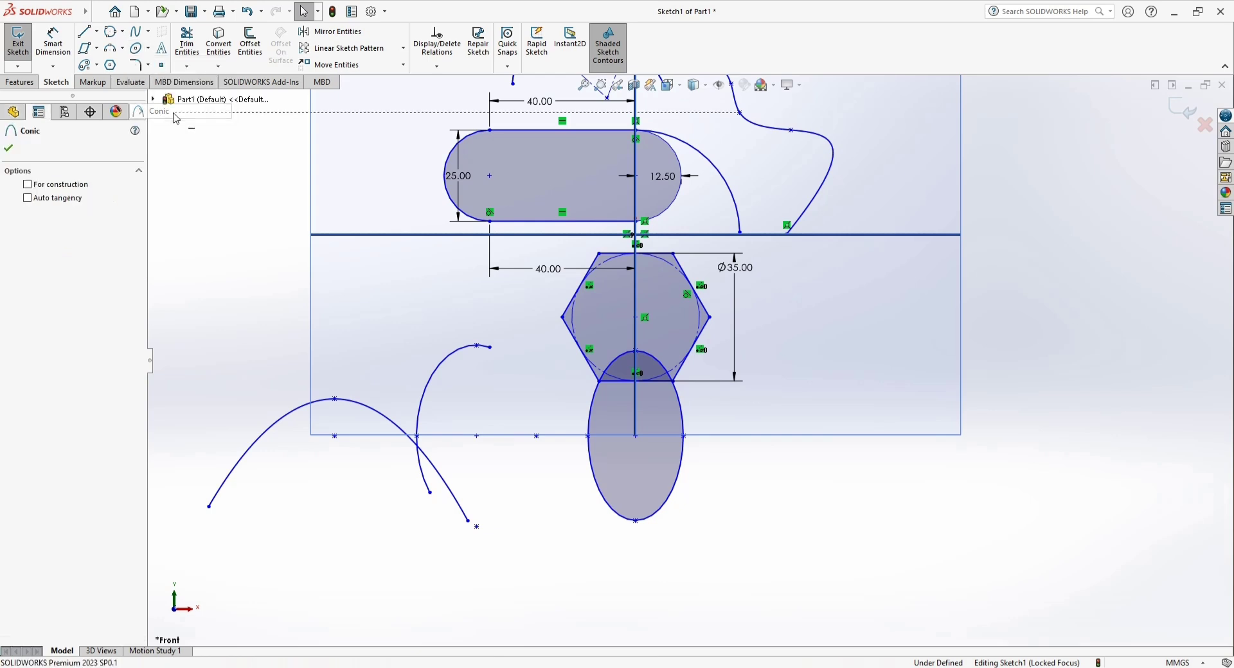
{"action": "left_click", "coordinate": [314, 292]}
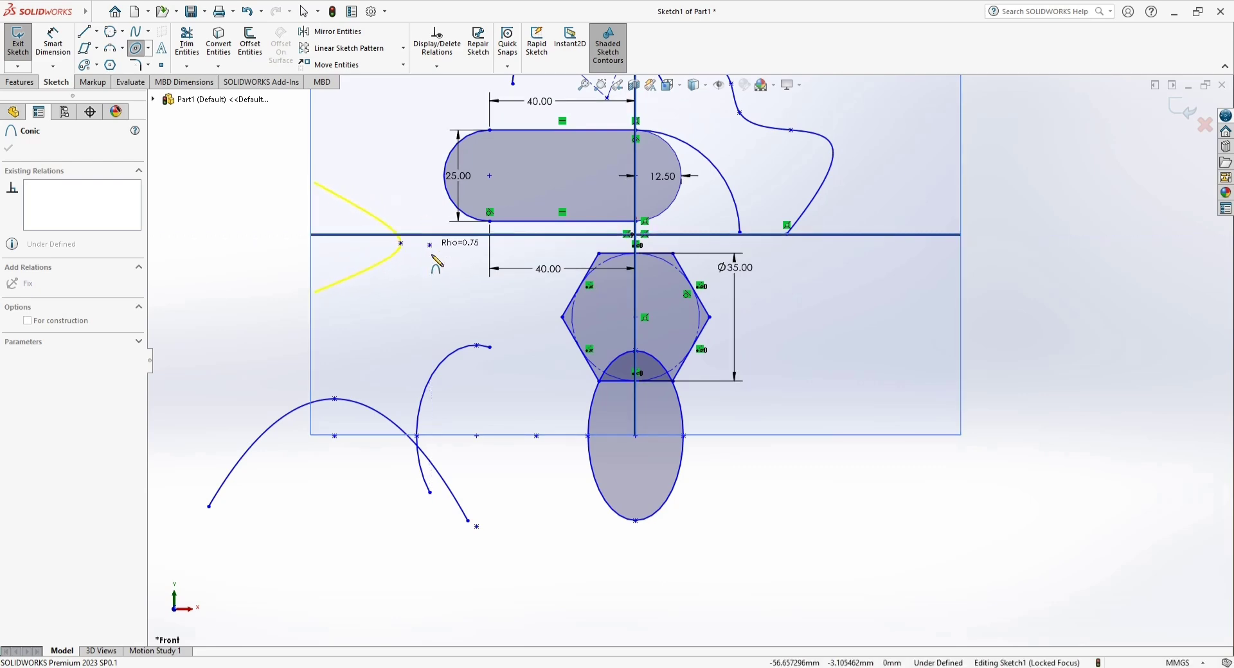
{"action": "key", "text": "Escape"}
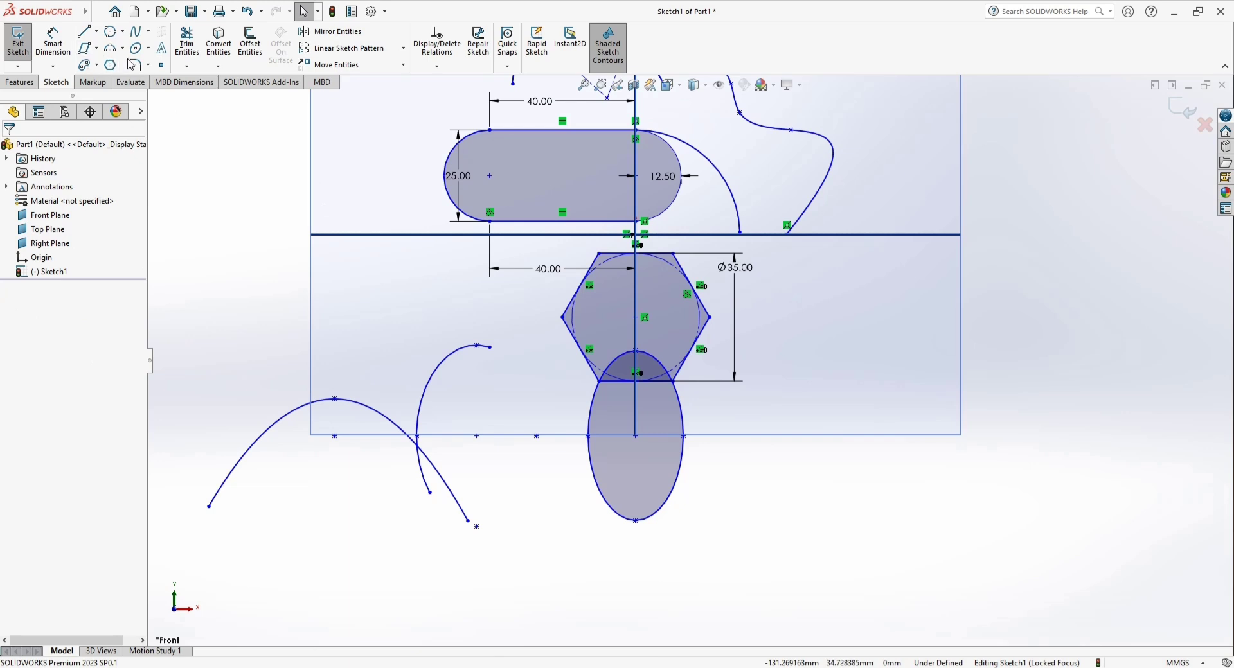
- Sketch a narrow, peaked conic beside the slot profile, with both ends at the horizontal axis and its top vertex centred above them
{"action": "left_click", "coordinate": [148, 48]}
{"action": "left_click", "coordinate": [155, 112]}
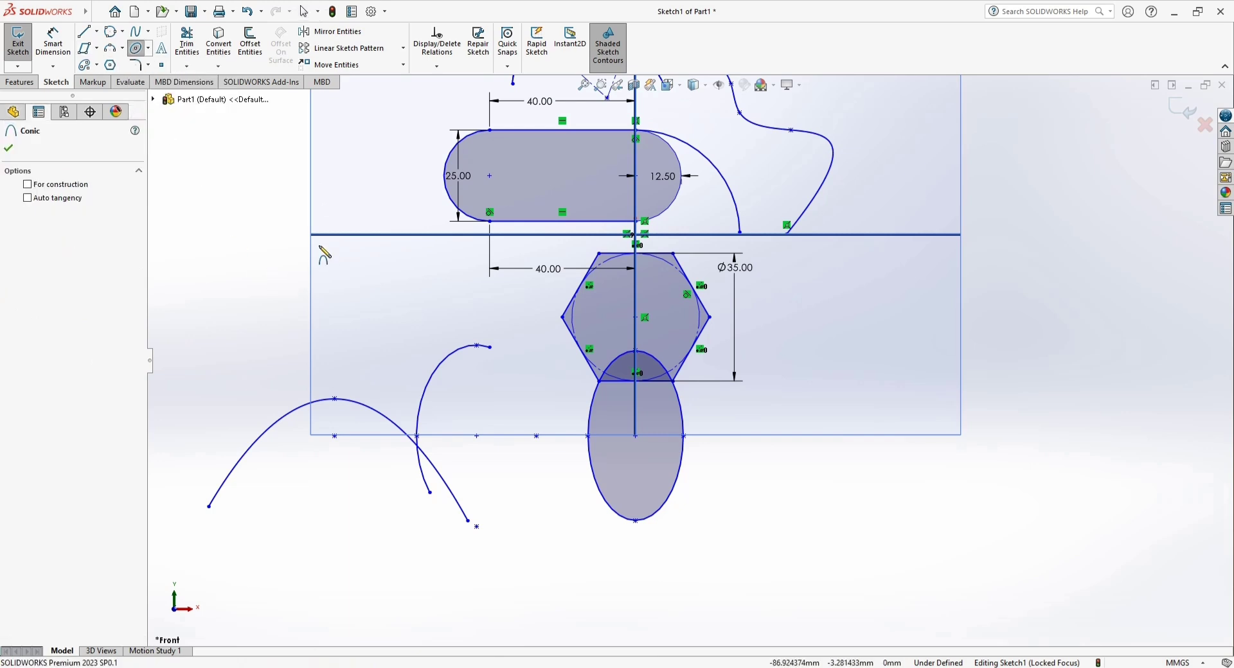
{"action": "left_click", "coordinate": [314, 234]}
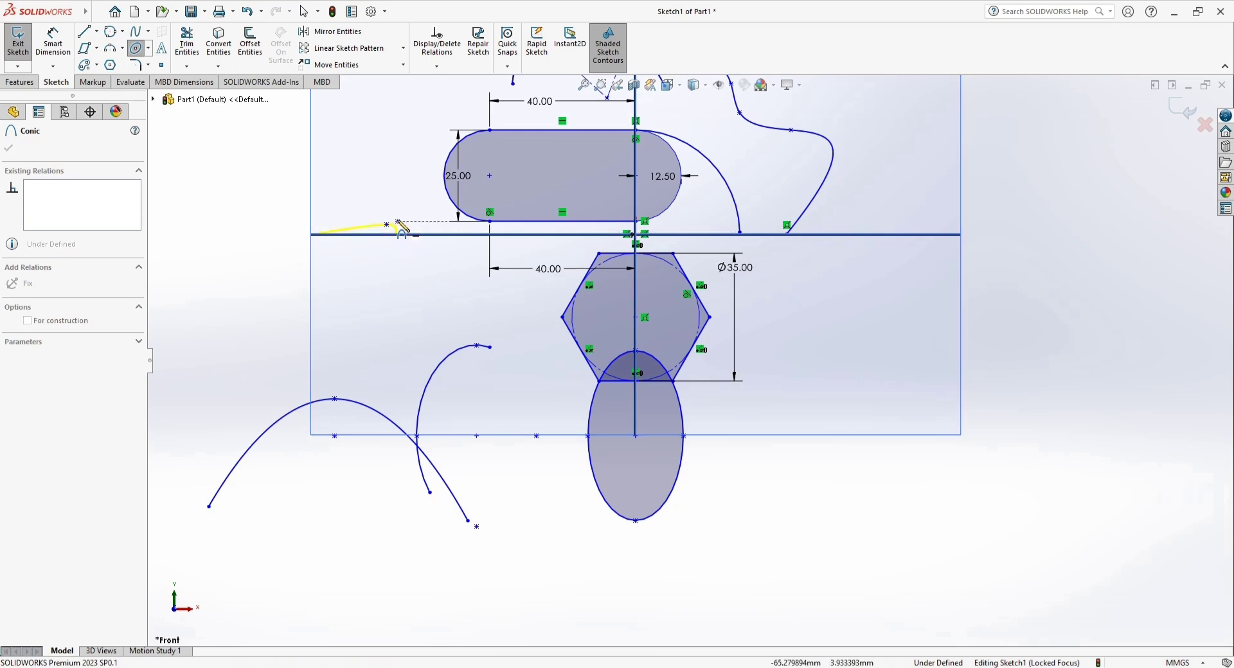
{"action": "left_click", "coordinate": [395, 233]}
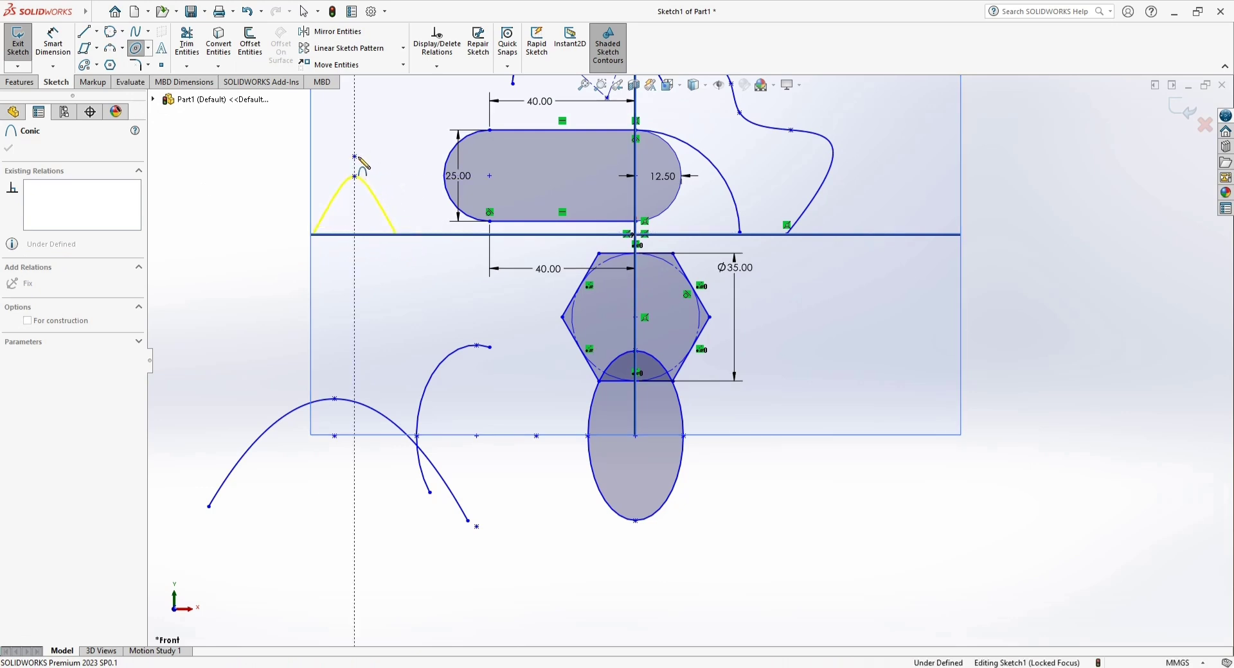
{"action": "left_click", "coordinate": [210, 139]}
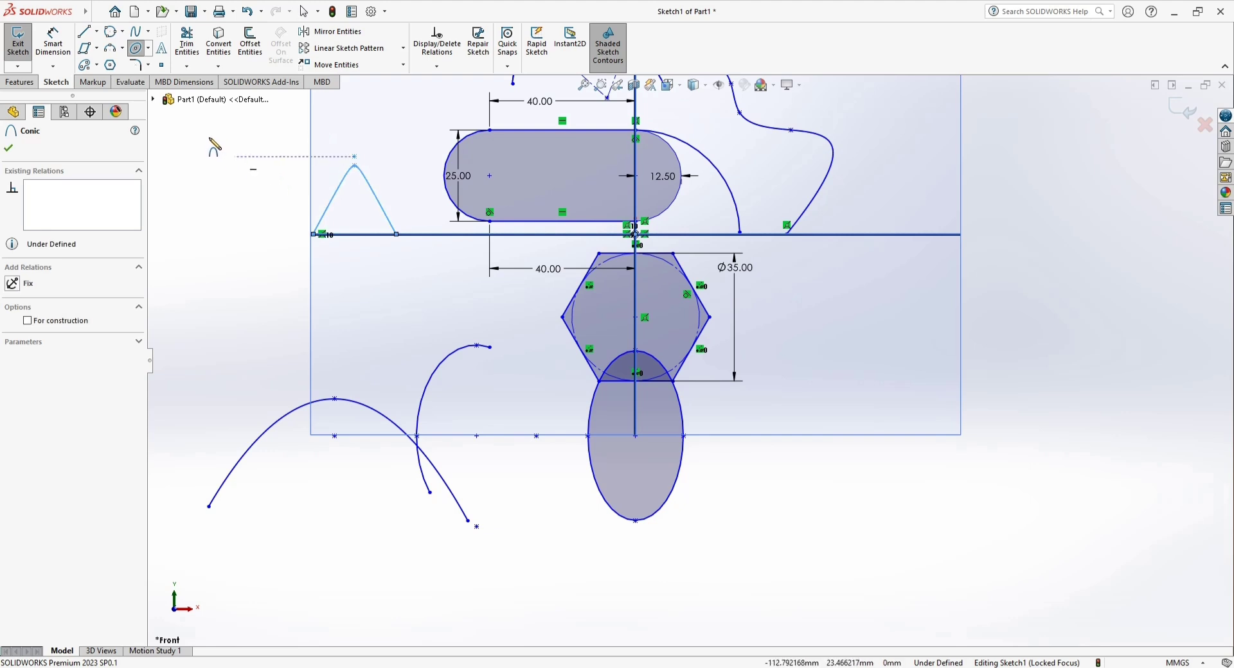
- Sketch a corner rectangle just below the horizontal axis, under the conic and above the parabola
{"action": "left_click", "coordinate": [148, 65]}
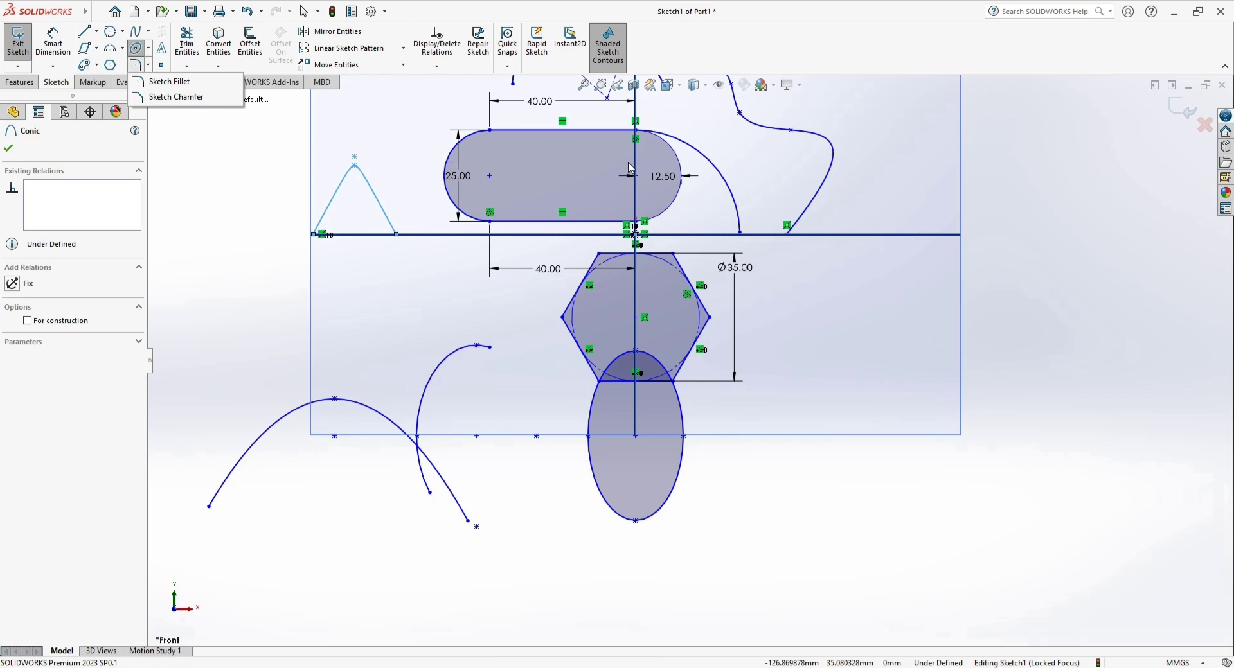
{"action": "left_click", "coordinate": [84, 48]}
{"action": "left_click", "coordinate": [97, 48]}
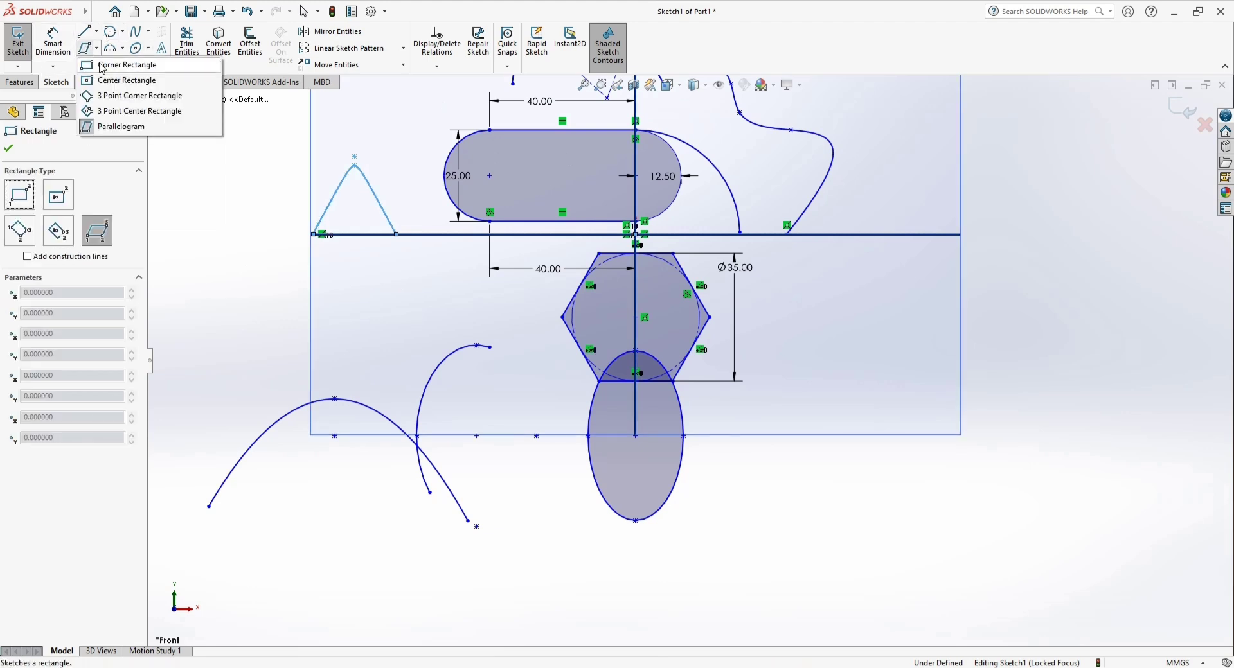
{"action": "left_click", "coordinate": [108, 64]}
{"action": "left_click", "coordinate": [330, 259]}
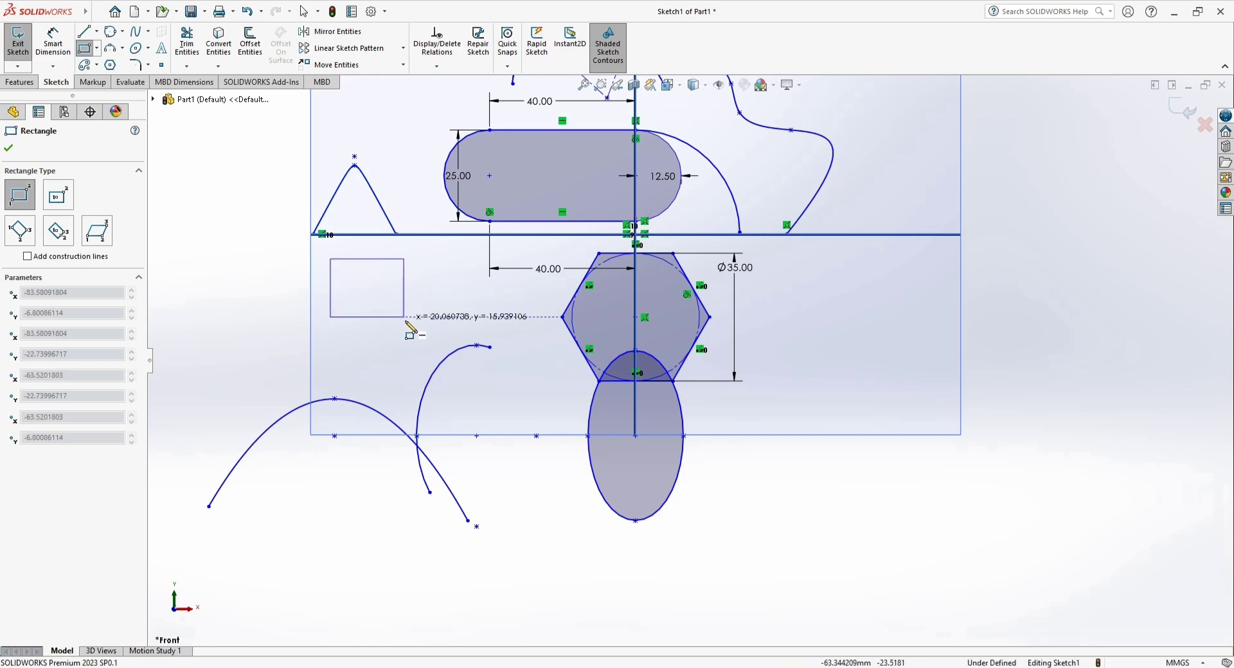
{"action": "left_click", "coordinate": [421, 329]}
{"action": "key", "text": "Escape"}
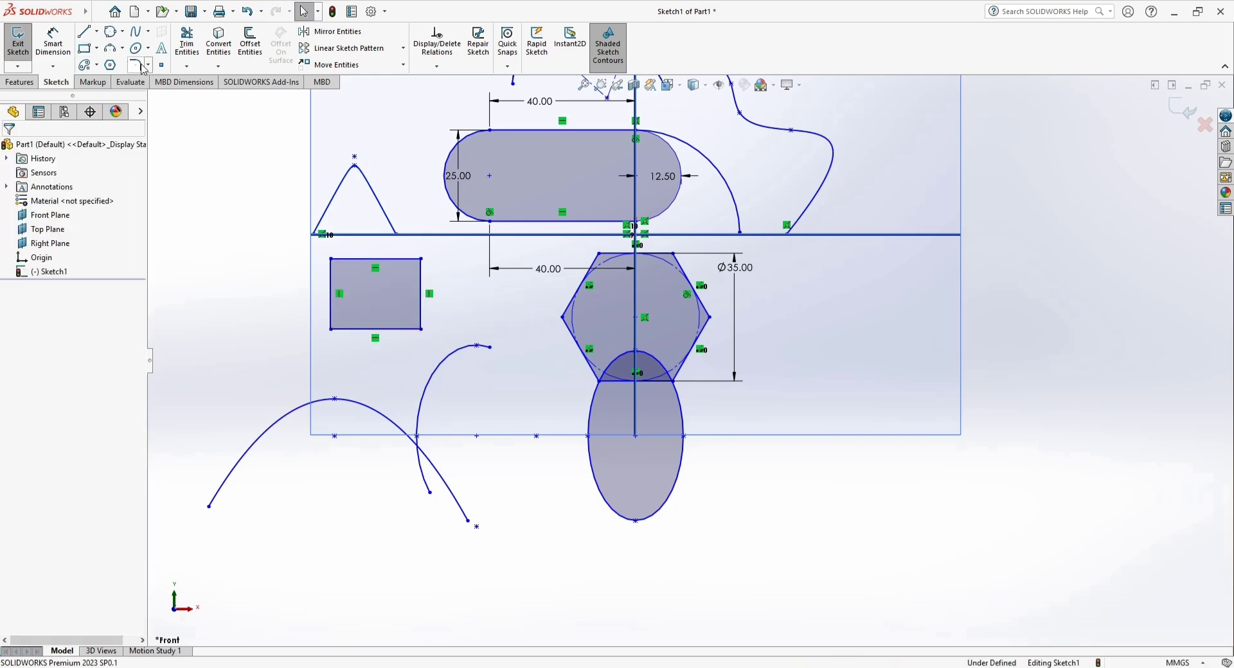
- Fillet the rectangle's upper-left corner with a 5 mm radius using Sketch Fillet
{"action": "left_click", "coordinate": [149, 66]}
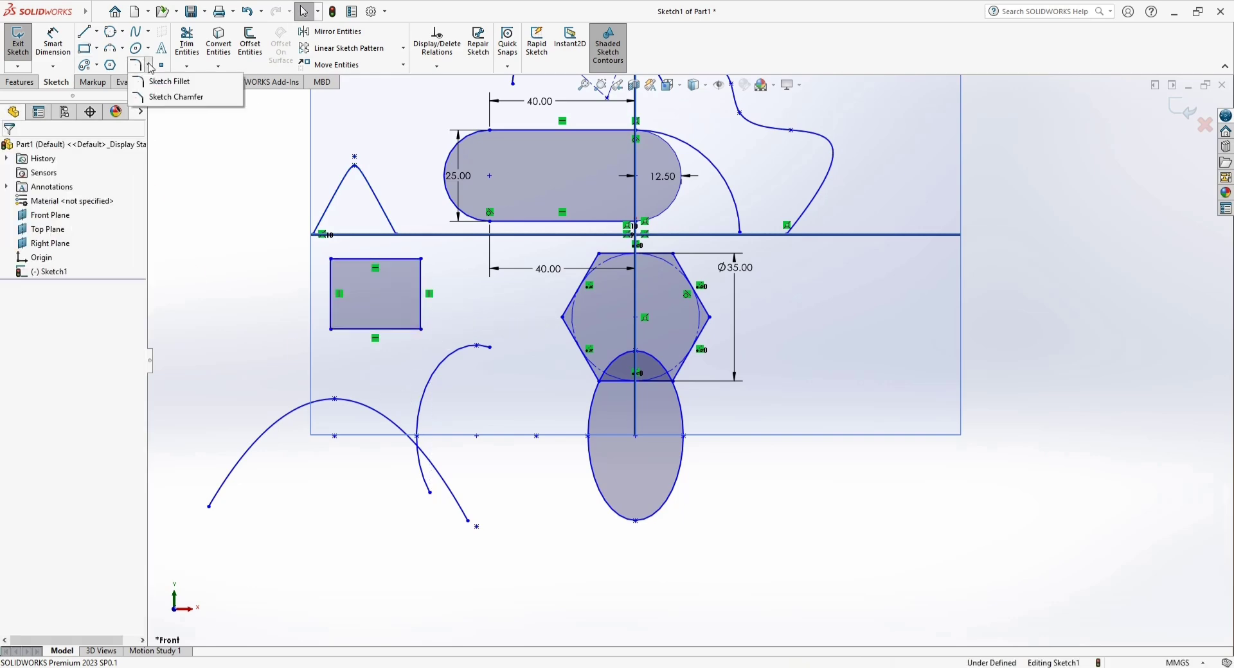
{"action": "left_click", "coordinate": [165, 83]}
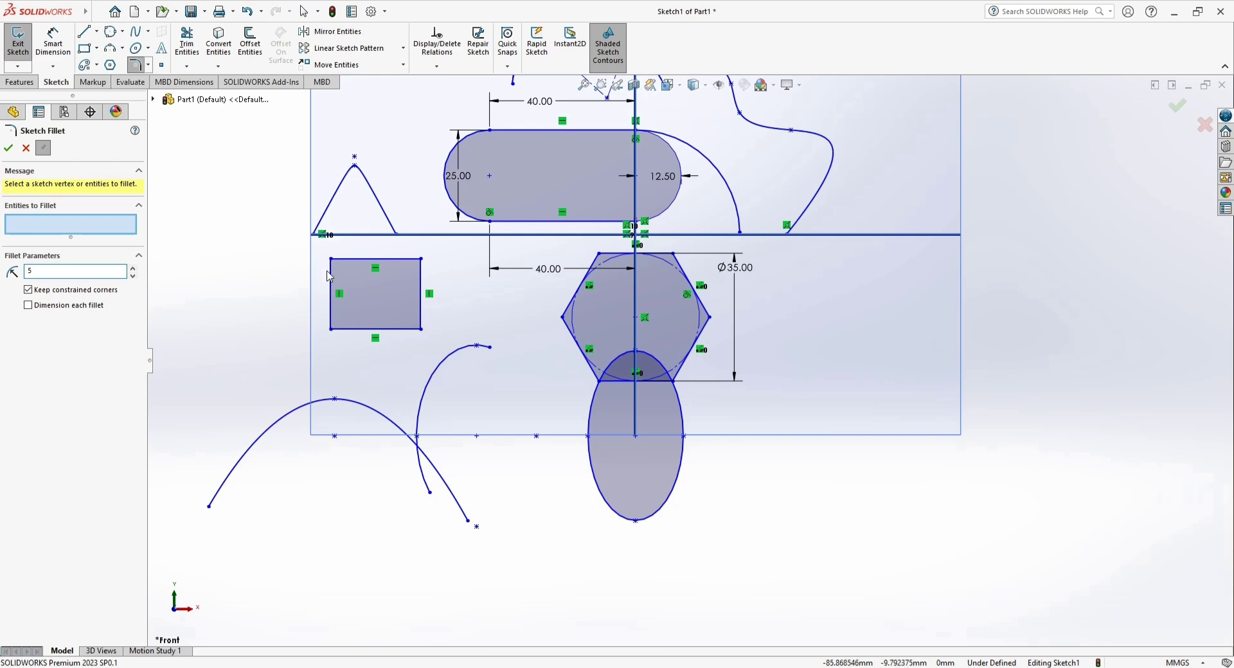
{"action": "scroll", "coordinate": [328, 277], "scroll_direction": "down", "scroll_amount": 3}
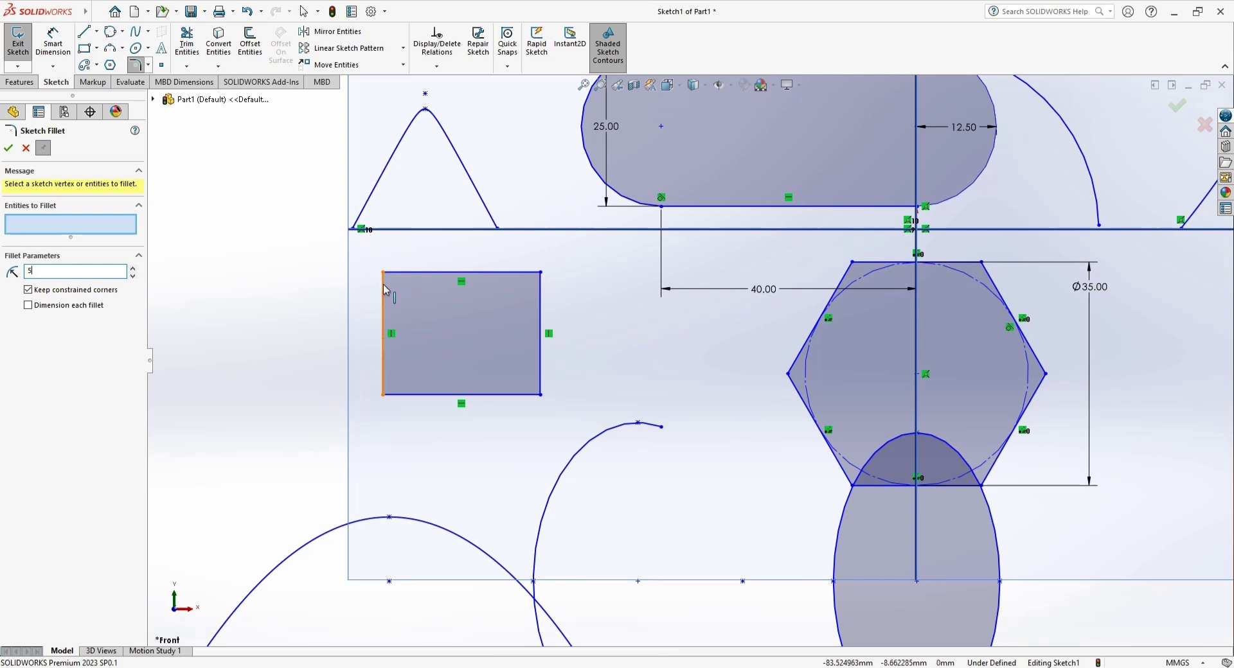
{"action": "left_click", "coordinate": [385, 273]}
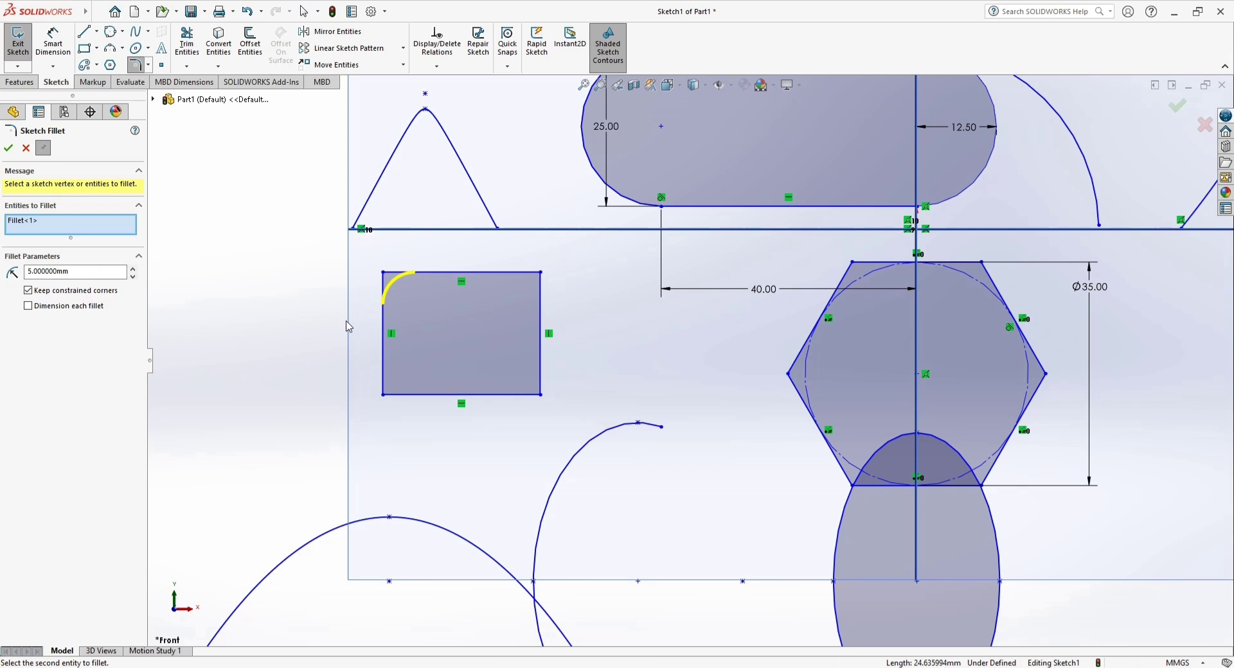
{"action": "left_click", "coordinate": [8, 150]}
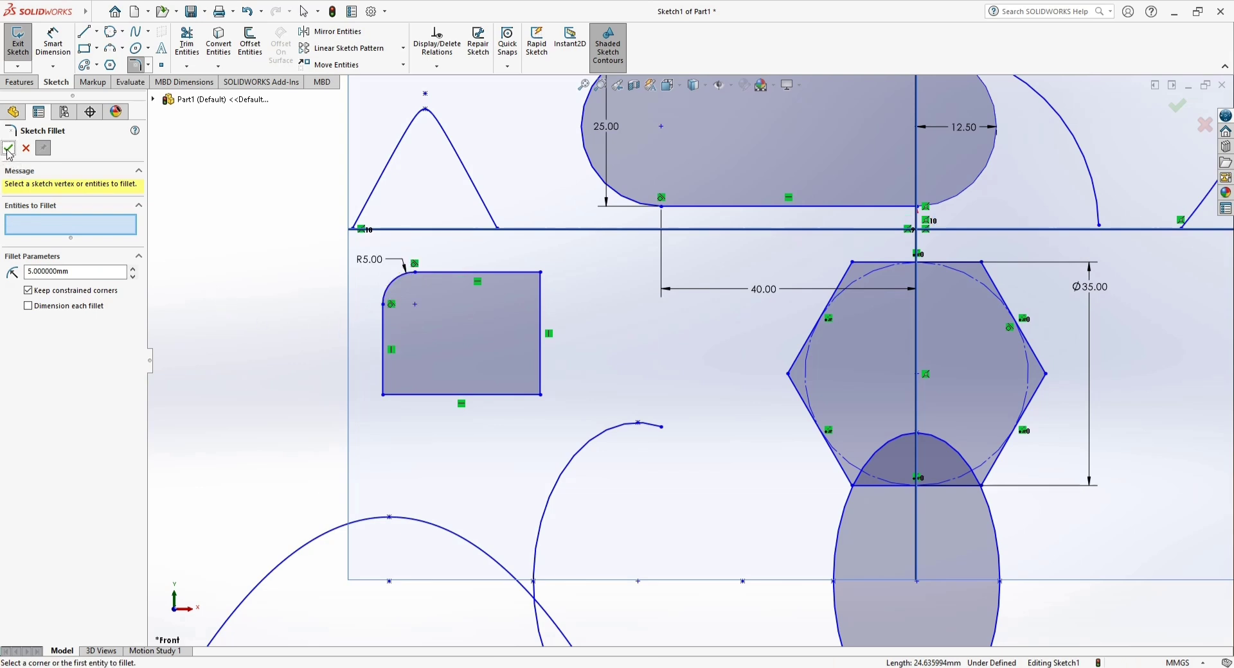
- Chamfer the rectangle's upper-right corner with an equal distance-distance Sketch Chamfer of 5 mm
{"action": "left_click", "coordinate": [149, 65]}
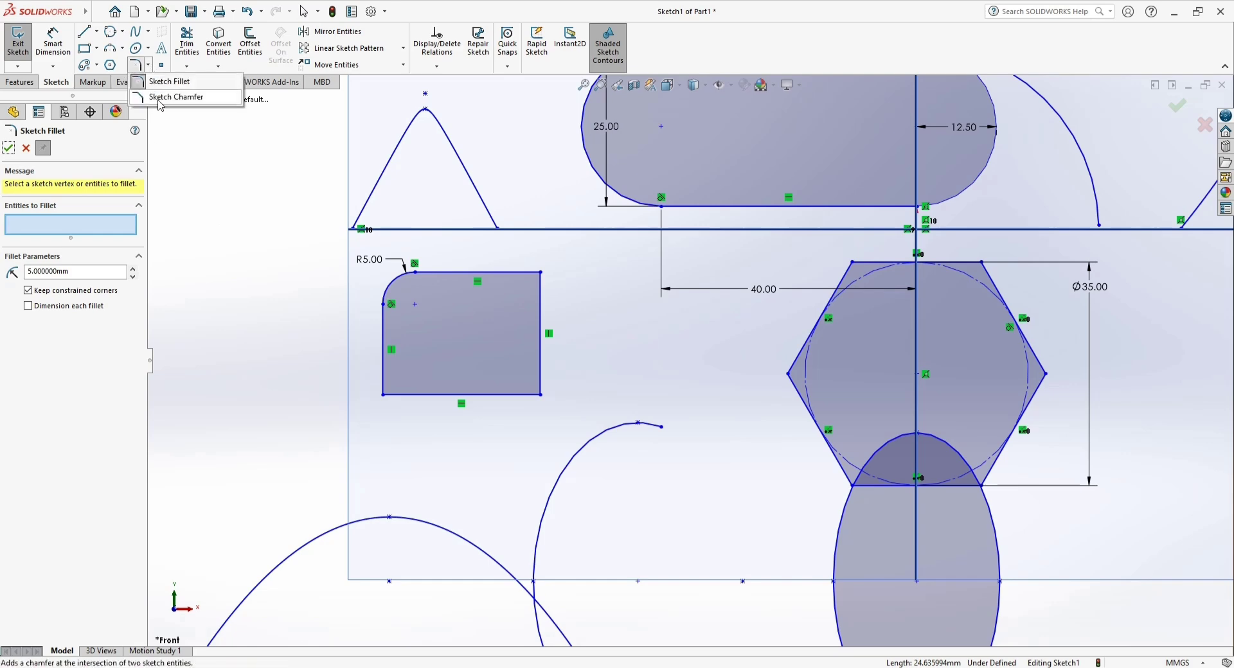
{"action": "left_click", "coordinate": [158, 101]}
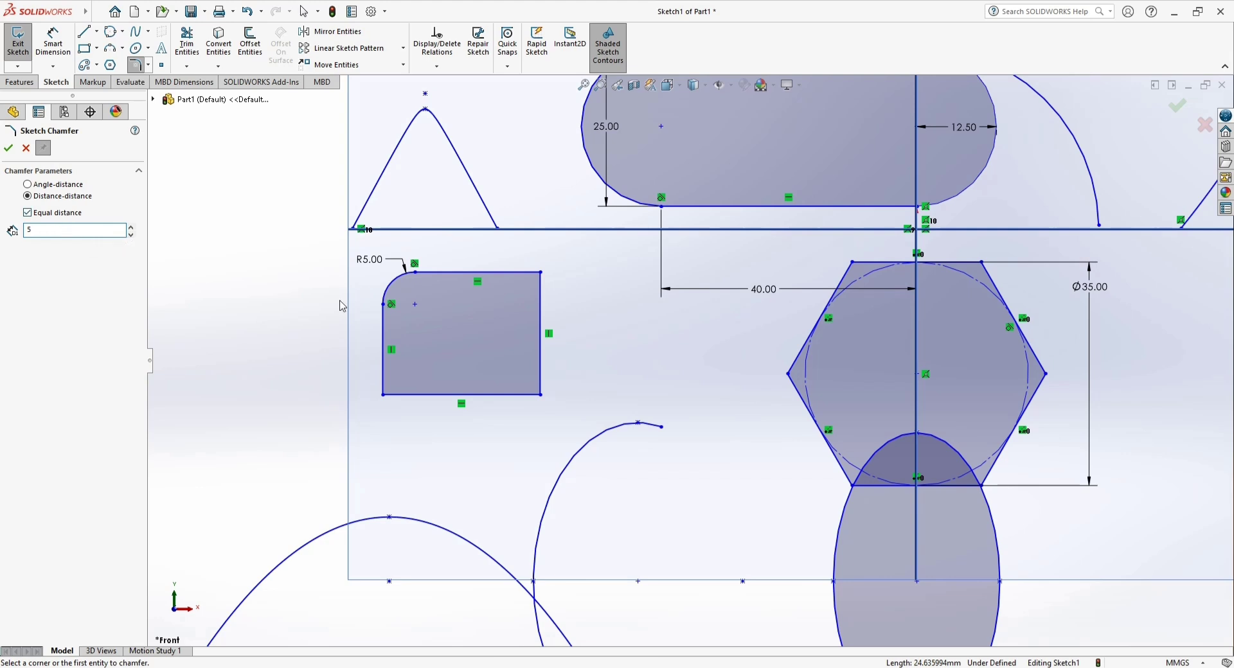
{"action": "left_click", "coordinate": [516, 273]}
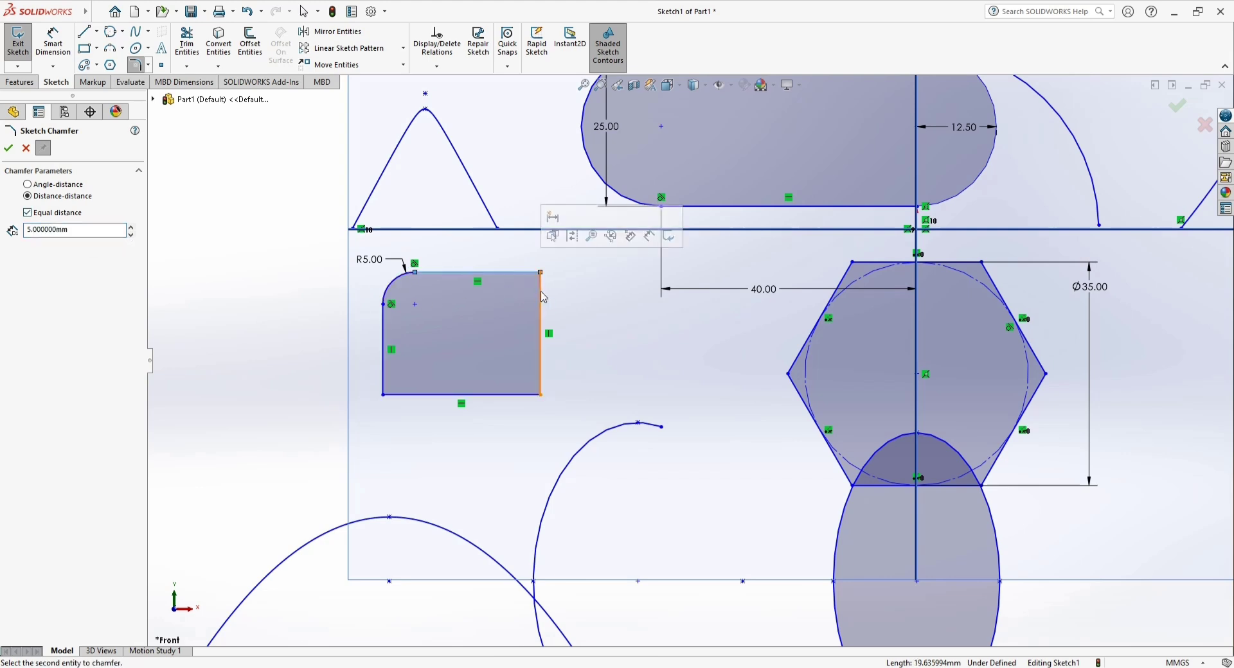
{"action": "left_click", "coordinate": [542, 296]}
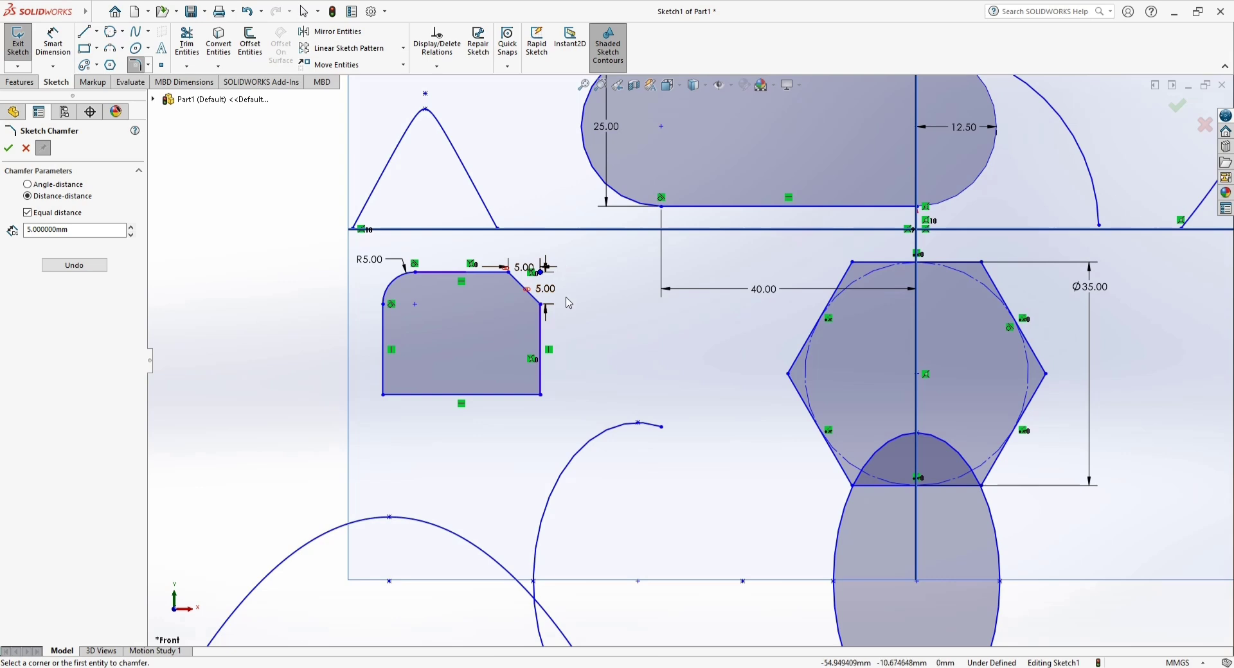
- Chamfer the rectangle's lower-left corner with an angle-distance chamfer of 5 mm and 60°, measuring the distance along the vertical side
{"action": "left_click", "coordinate": [28, 185]}
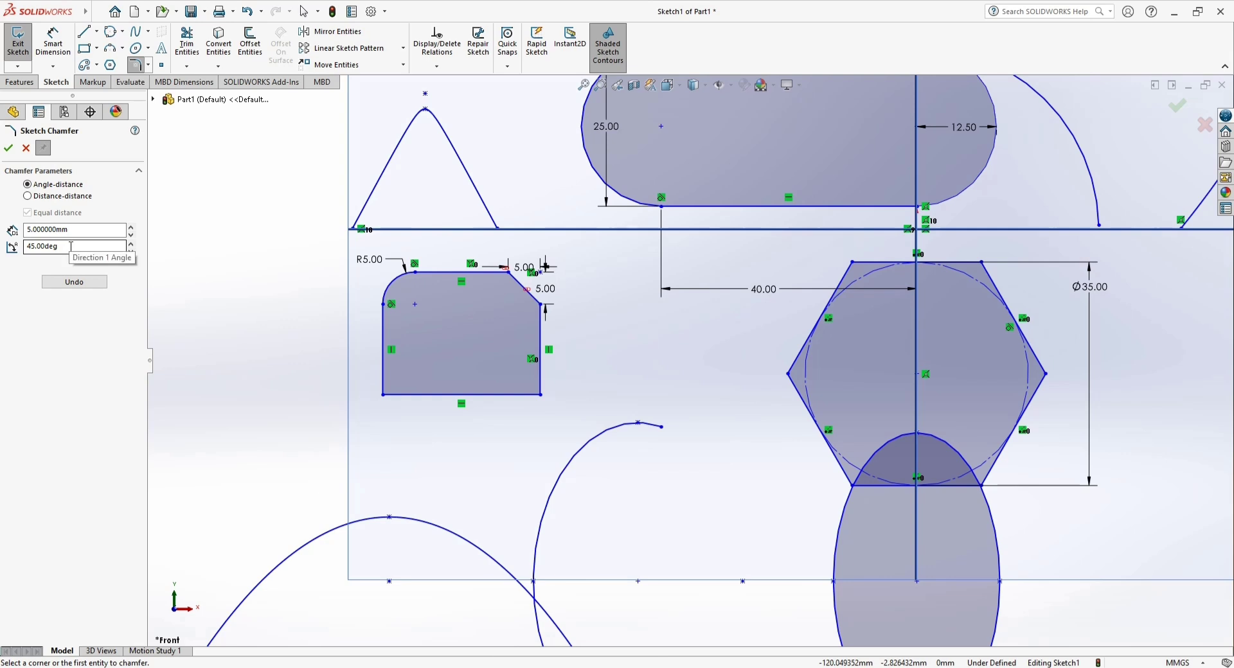
{"action": "left_click_drag", "start_coordinate": [71, 246], "coordinate": [51, 248]}
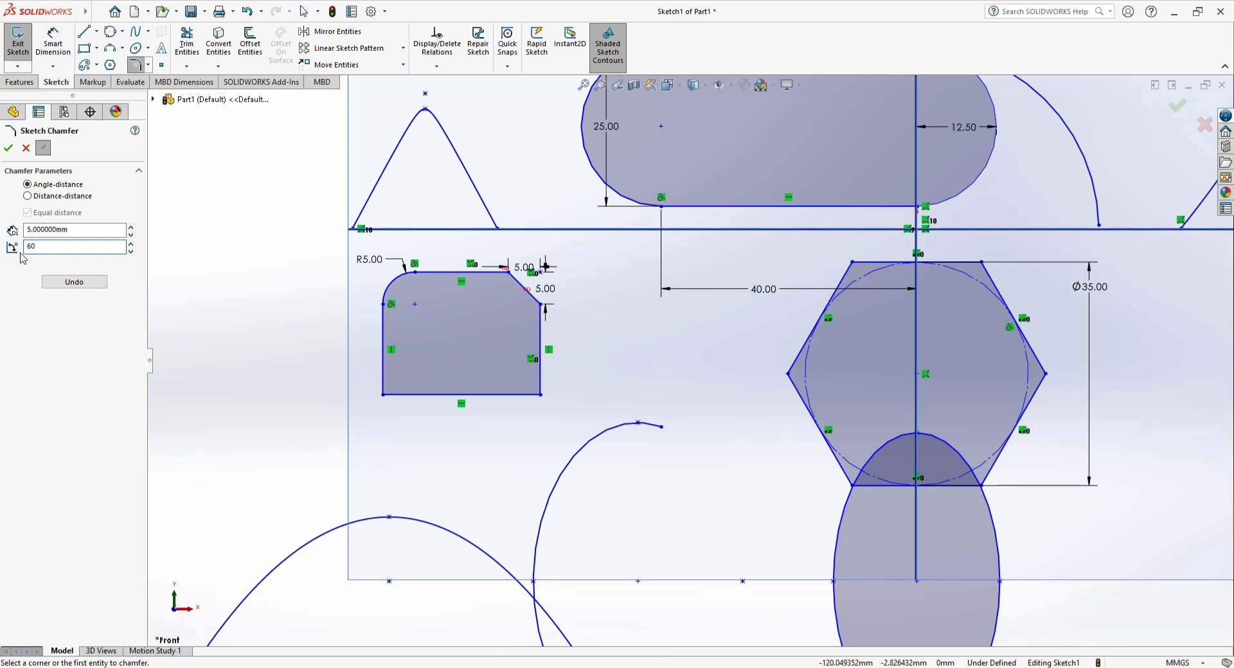
{"action": "key", "text": "Return"}
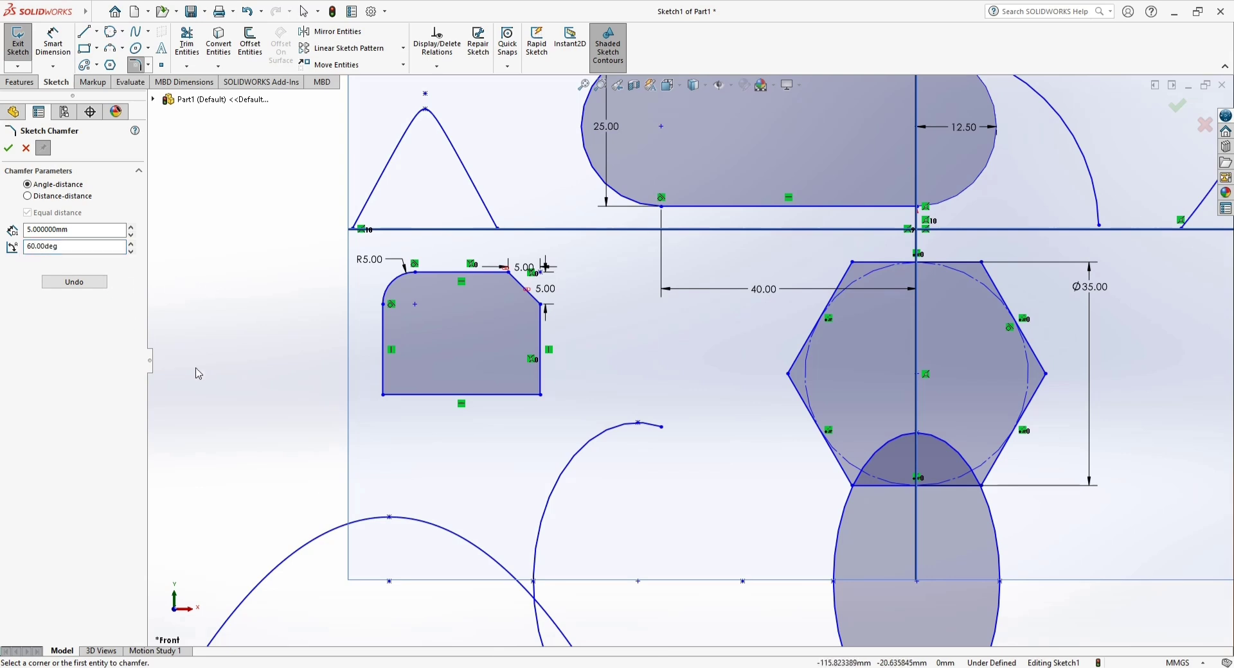
{"action": "left_click", "coordinate": [384, 384]}
{"action": "left_click", "coordinate": [401, 395]}
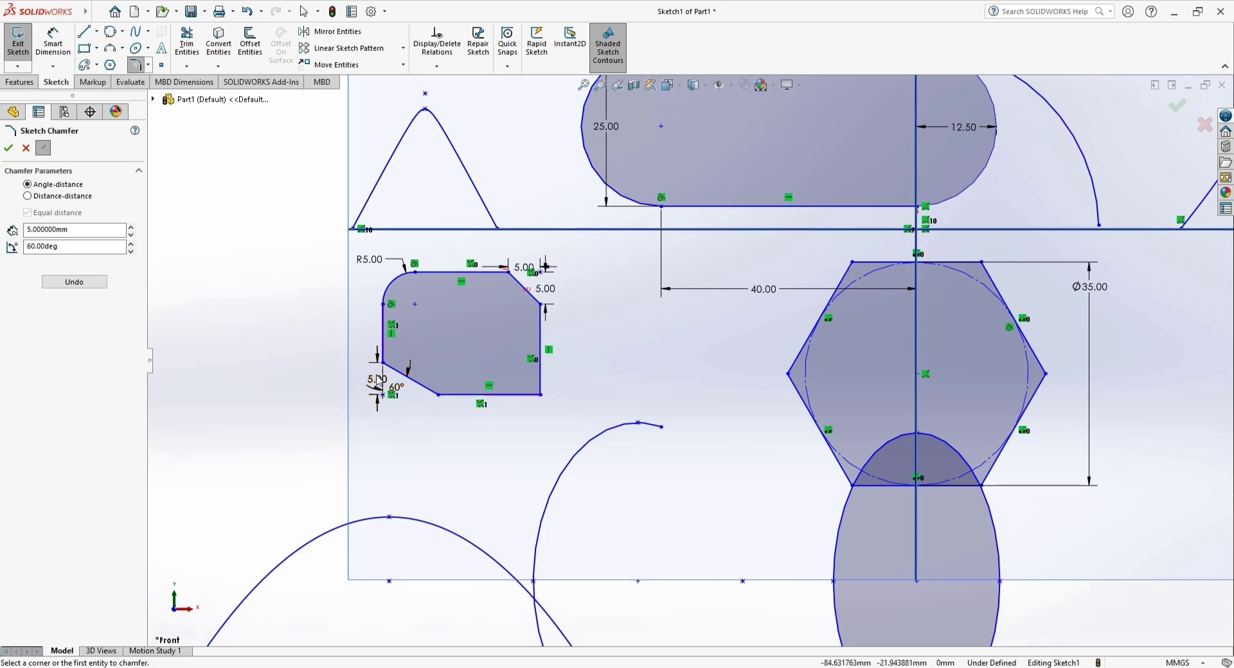
- Add a driven horizontal dimension between the two endpoints of the 60° chamfer, placed below the rectangle
{"action": "left_click", "coordinate": [53, 43]}
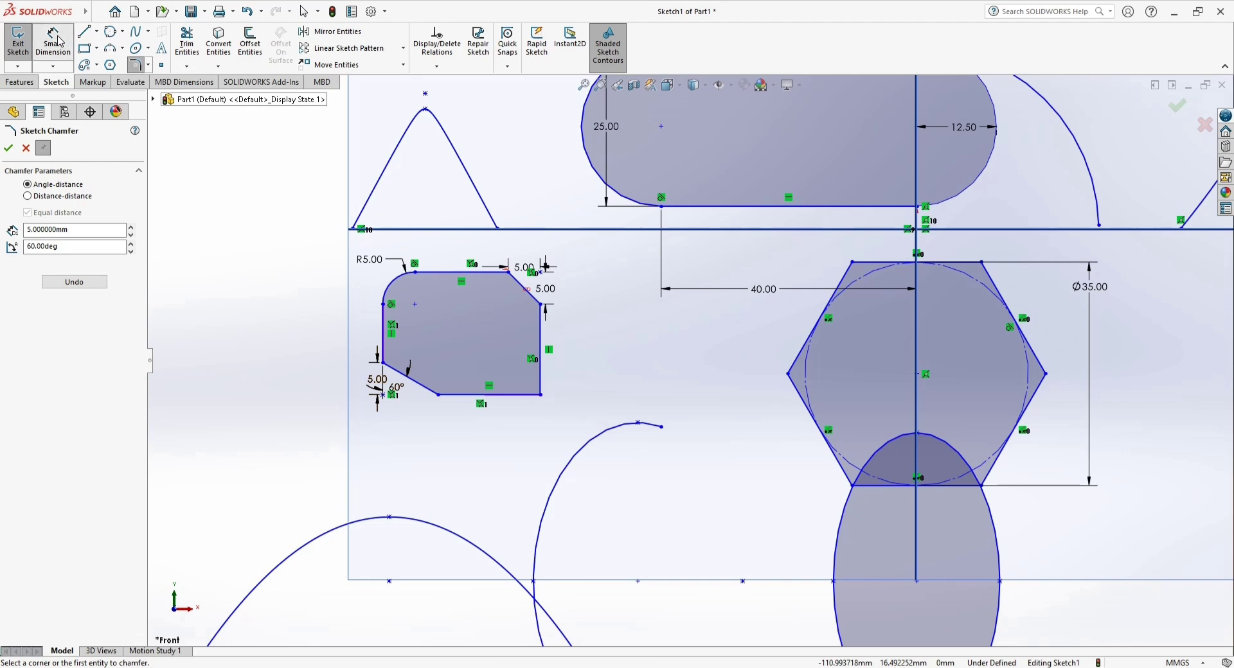
{"action": "left_click", "coordinate": [382, 363]}
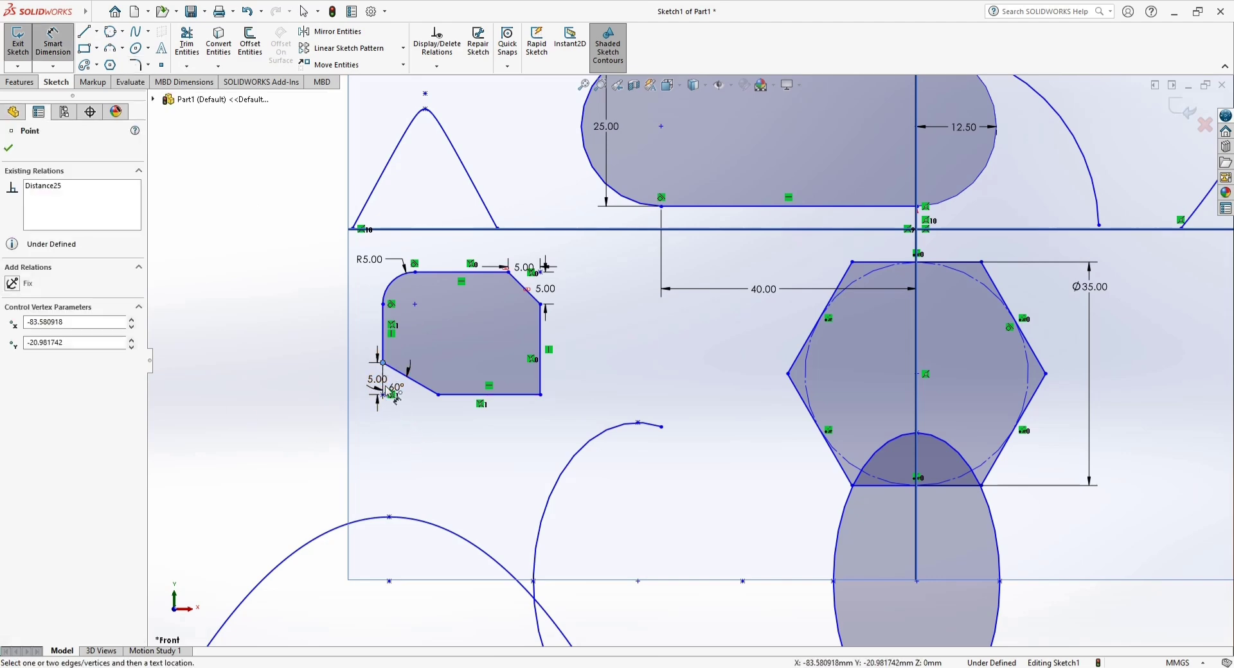
{"action": "left_click", "coordinate": [438, 395]}
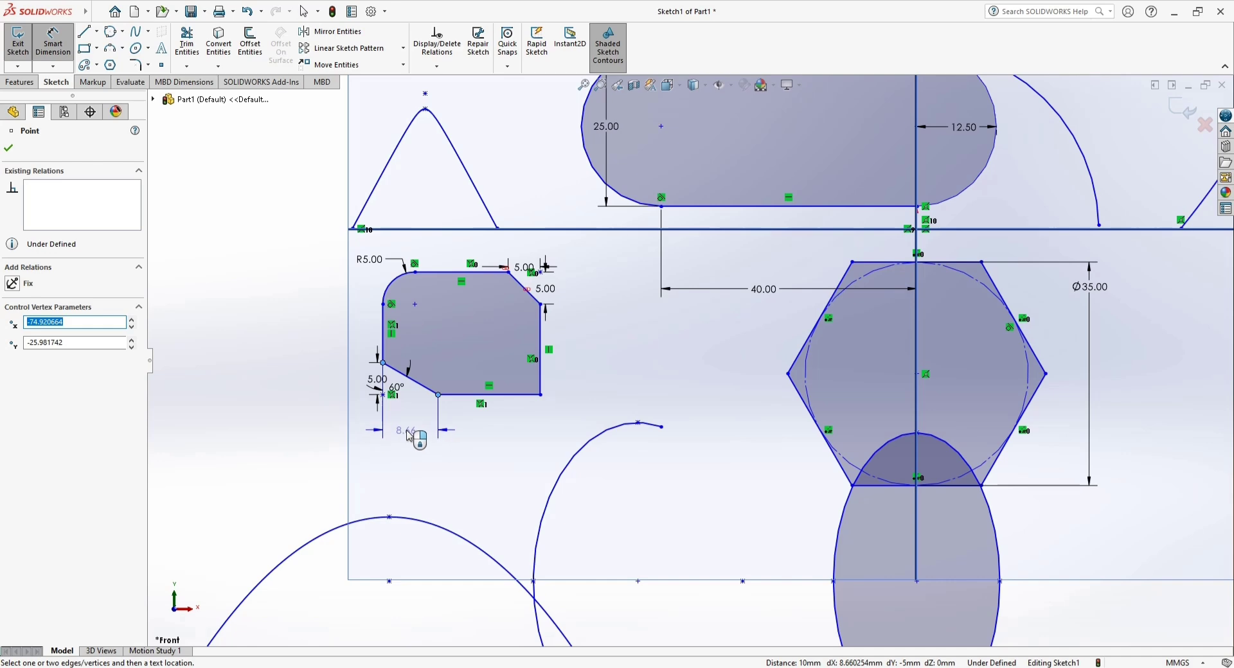
{"action": "left_click", "coordinate": [408, 430]}
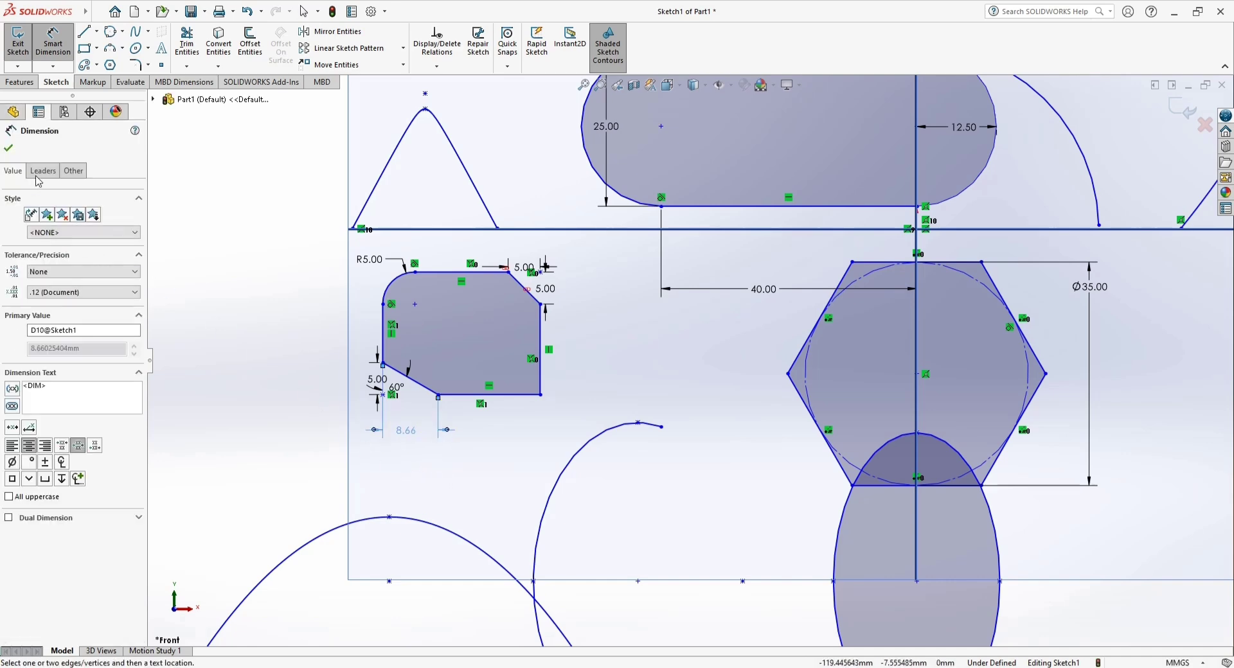
{"action": "left_click", "coordinate": [9, 150]}
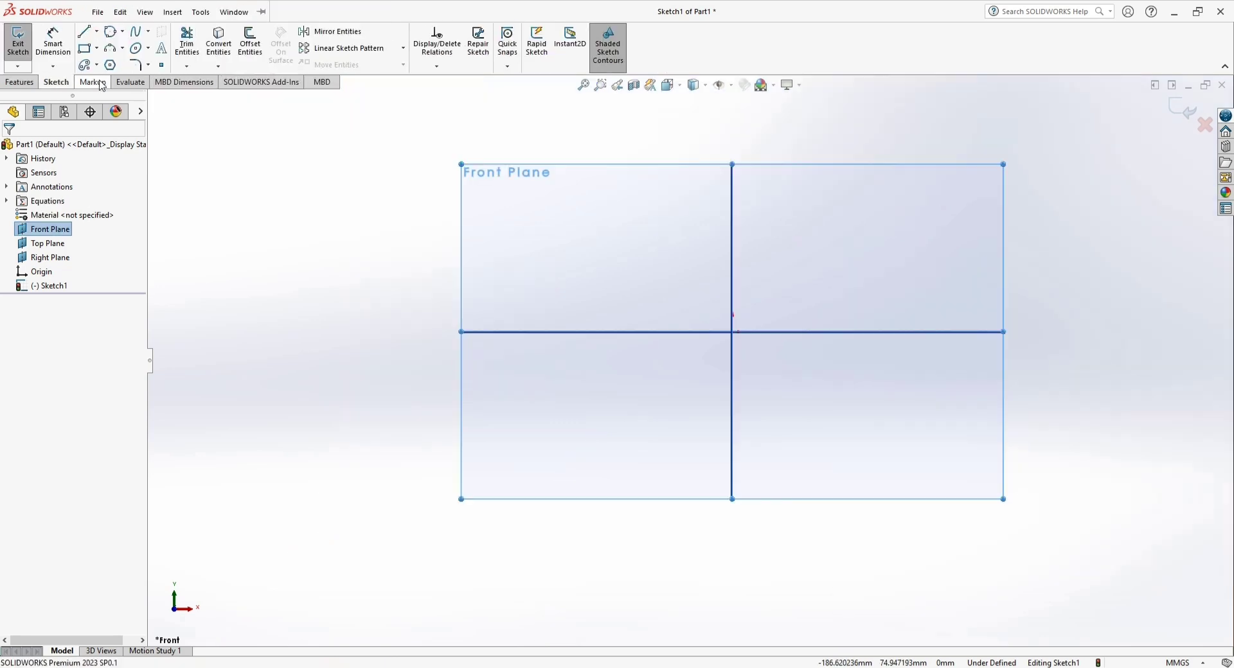
- Sketch a horizontal line about 27 mm long in the upper-left quarter of the Front Plane
{"action": "left_click", "coordinate": [161, 49]}
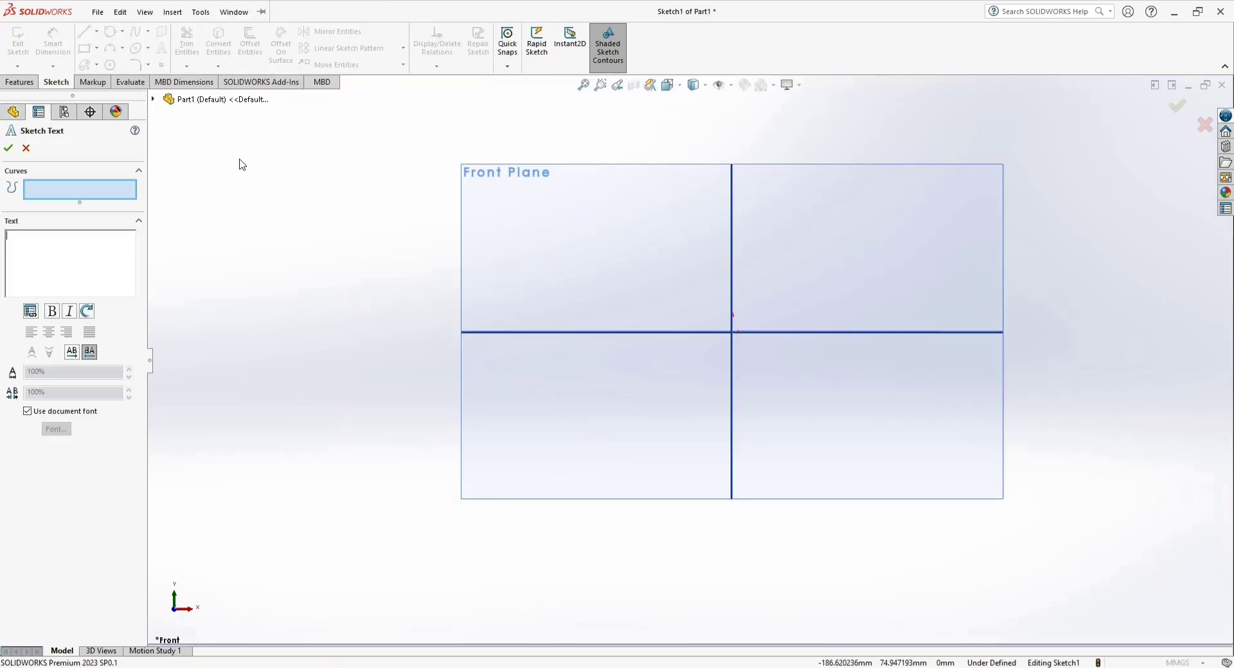
{"action": "key", "text": "Escape"}
{"action": "left_click", "coordinate": [84, 31]}
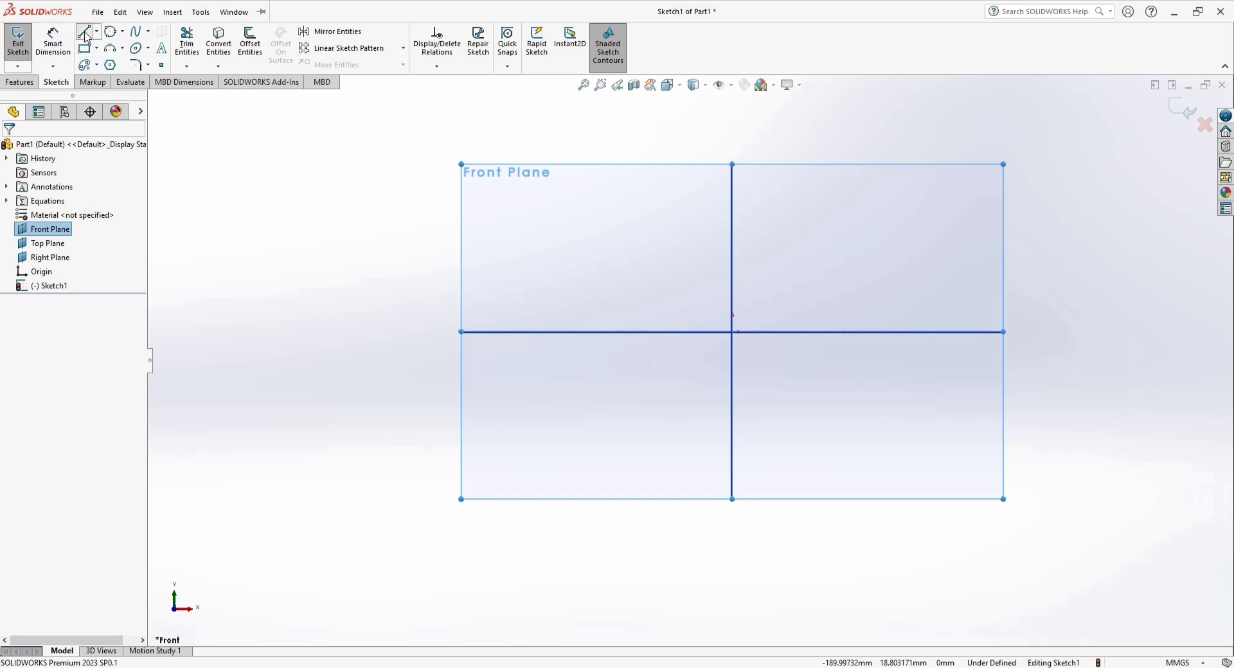
{"action": "left_click", "coordinate": [542, 280]}
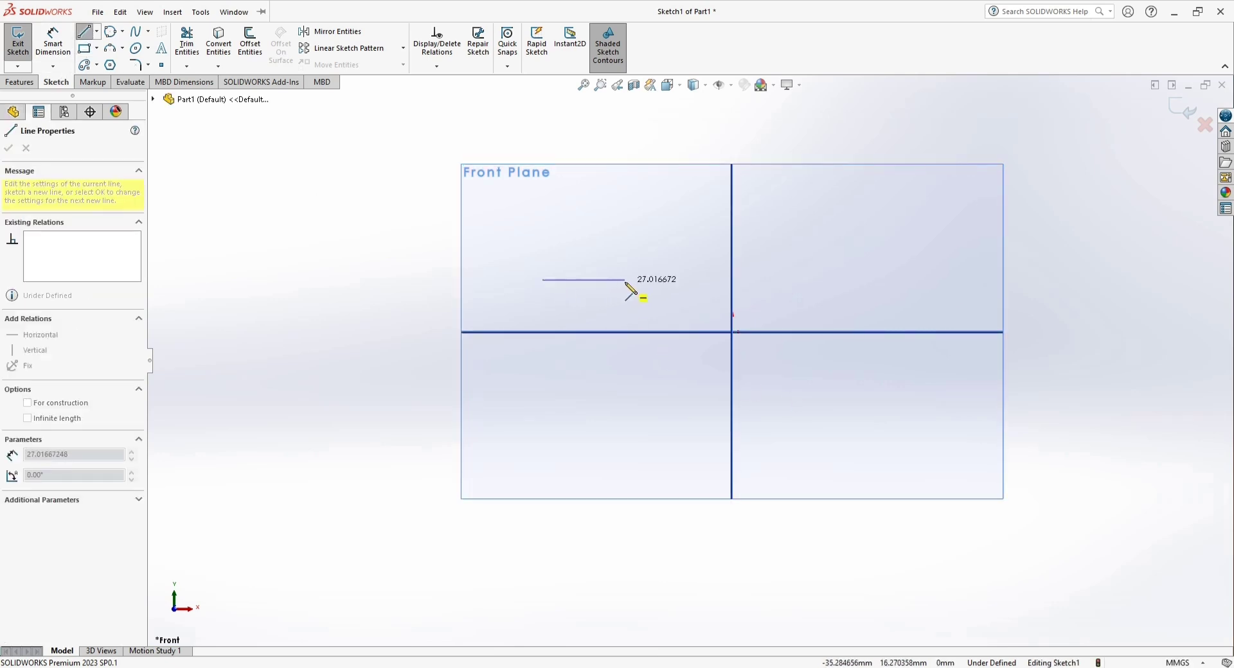
{"action": "left_click", "coordinate": [626, 281]}
{"action": "key", "text": "Escape"}
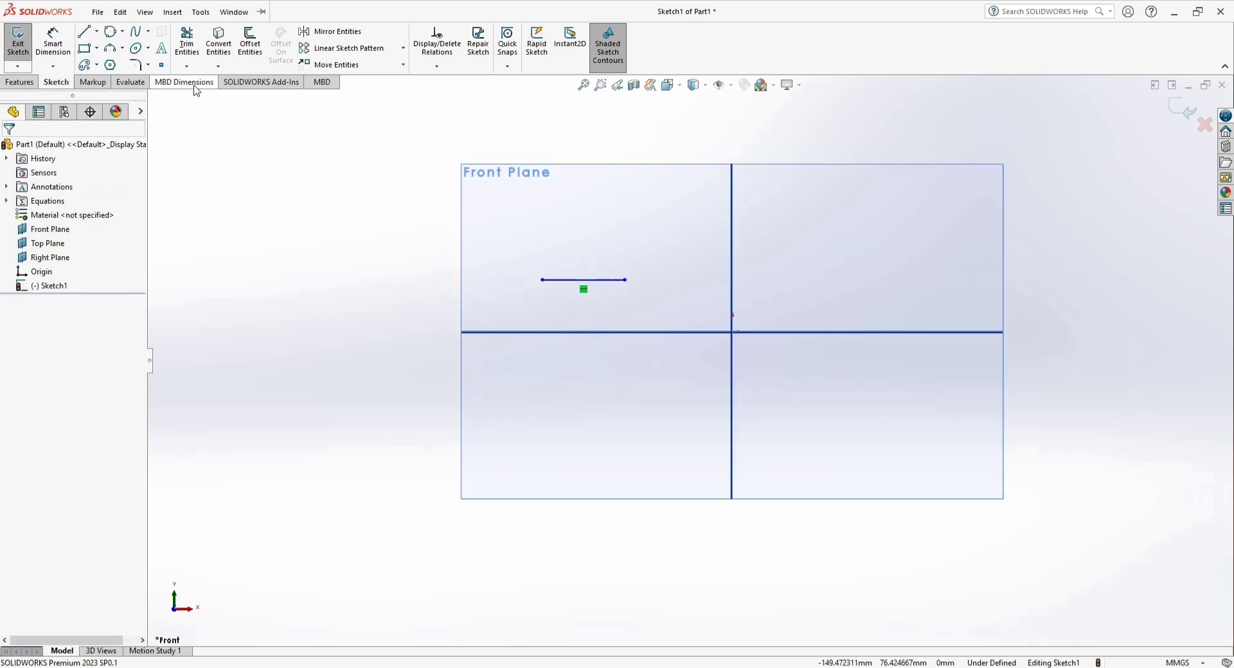
- Add the sketch text EFDG along the horizontal line, upright above it and reading left to right
{"action": "left_click", "coordinate": [162, 49]}
{"action": "left_click", "coordinate": [558, 281]}
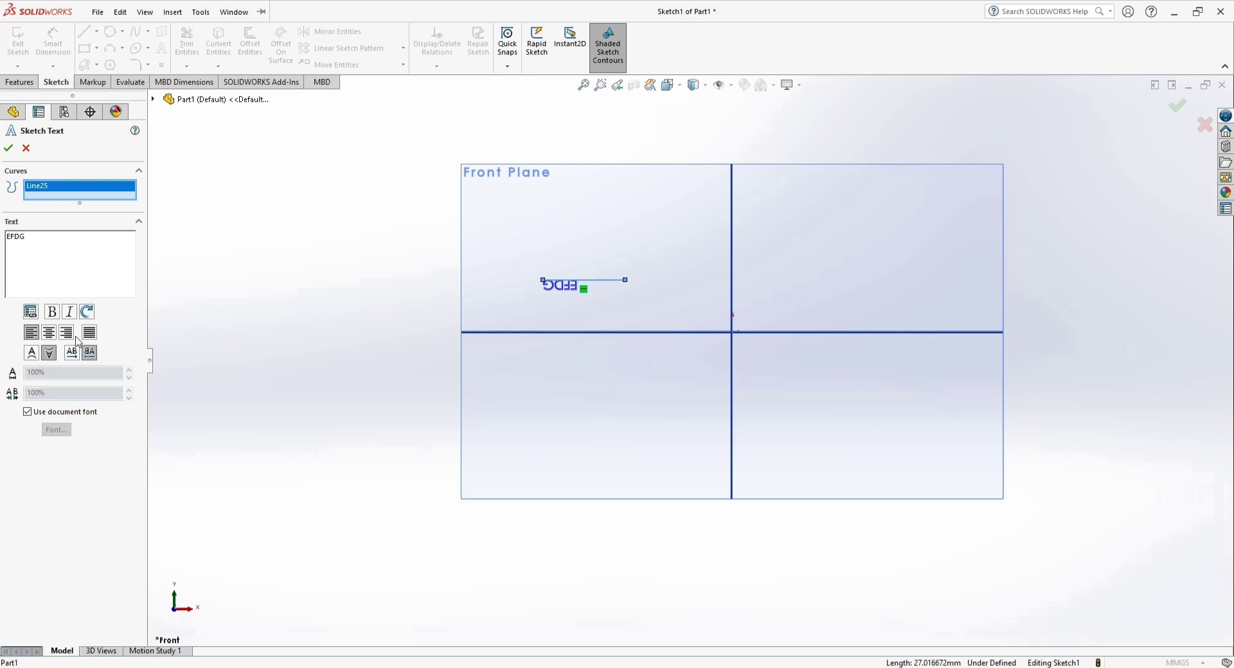
{"action": "left_click", "coordinate": [33, 355]}
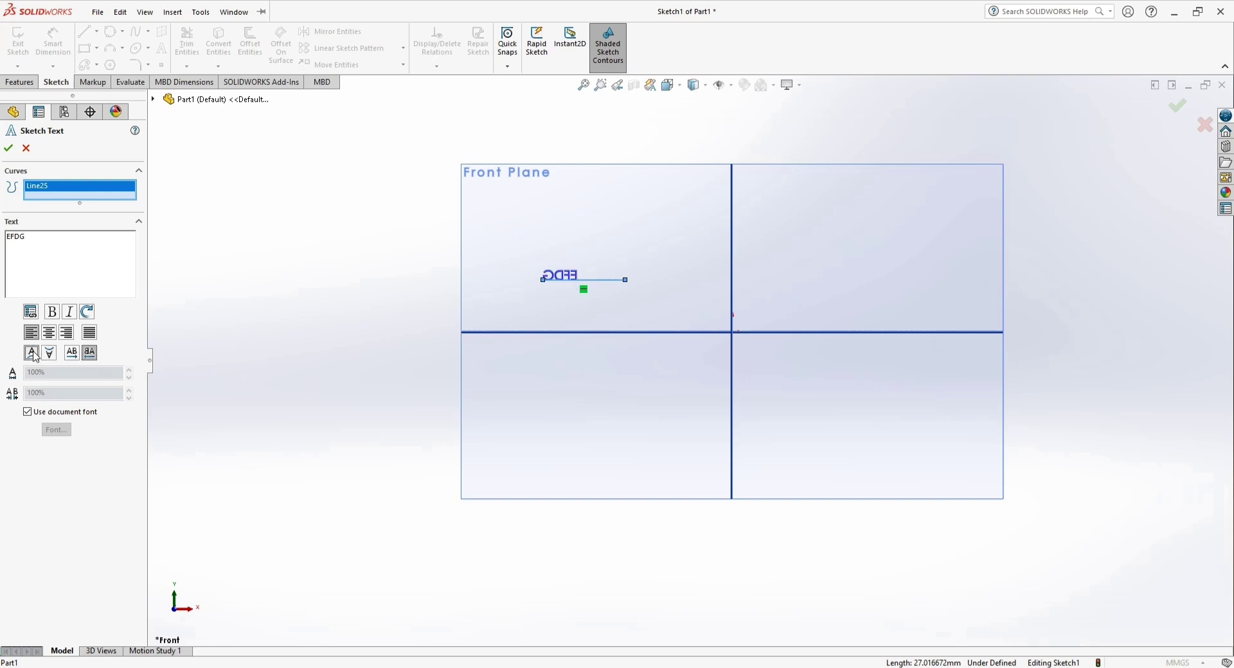
{"action": "left_click", "coordinate": [72, 356]}
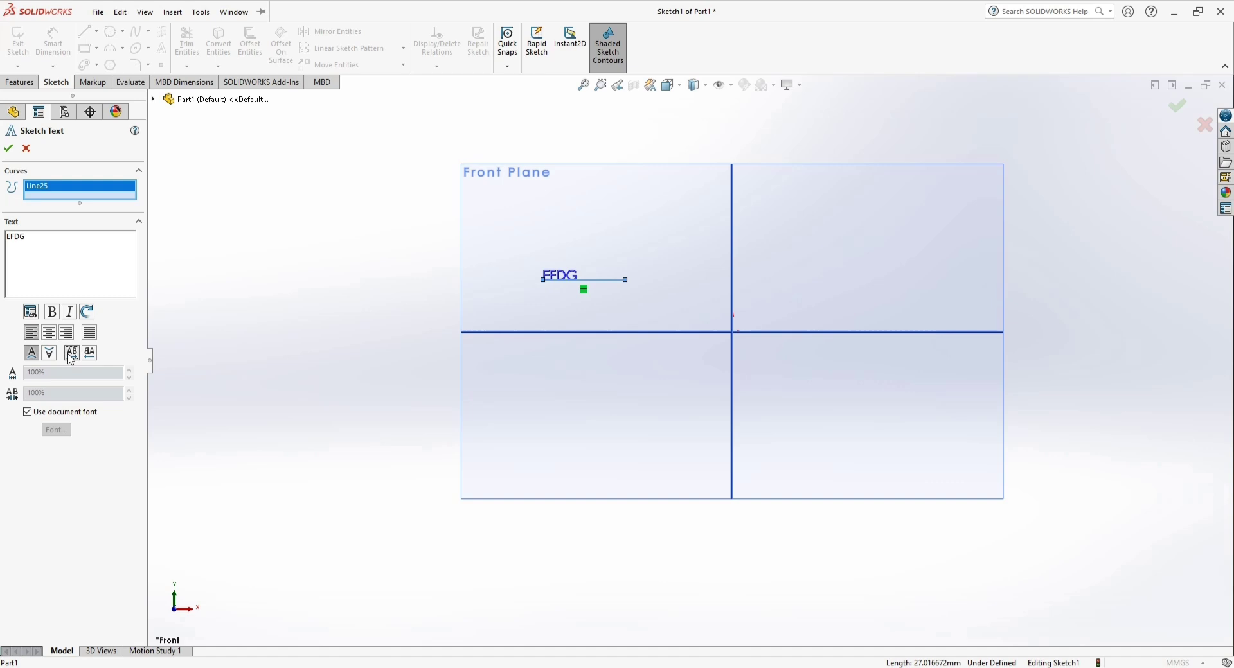
{"action": "left_click", "coordinate": [9, 150]}
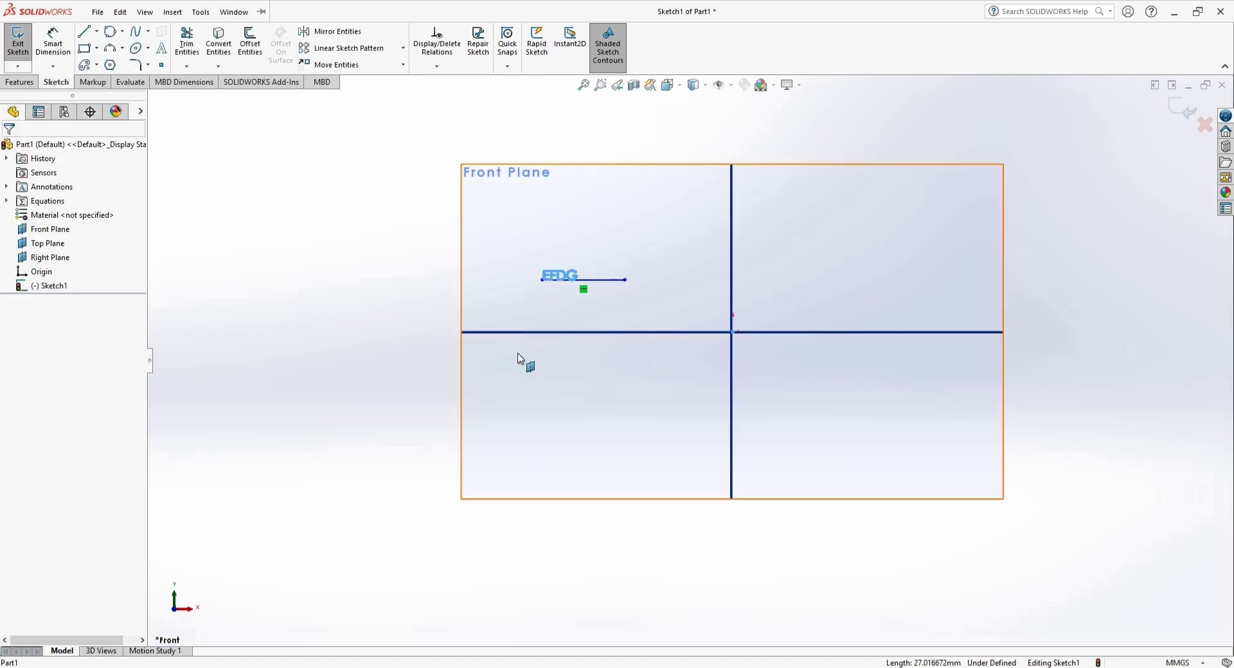
{"action": "scroll", "coordinate": [582, 276], "scroll_direction": "down", "scroll_amount": 3}
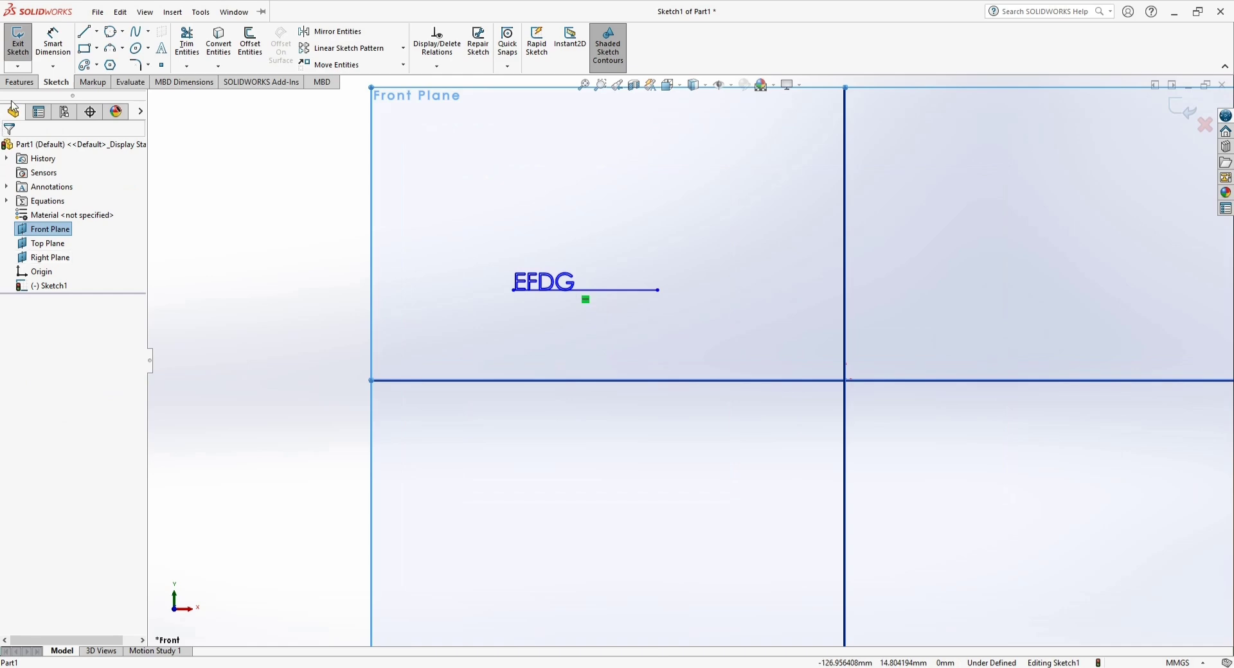
{"action": "left_click", "coordinate": [20, 82]}
{"action": "left_click", "coordinate": [23, 42]}
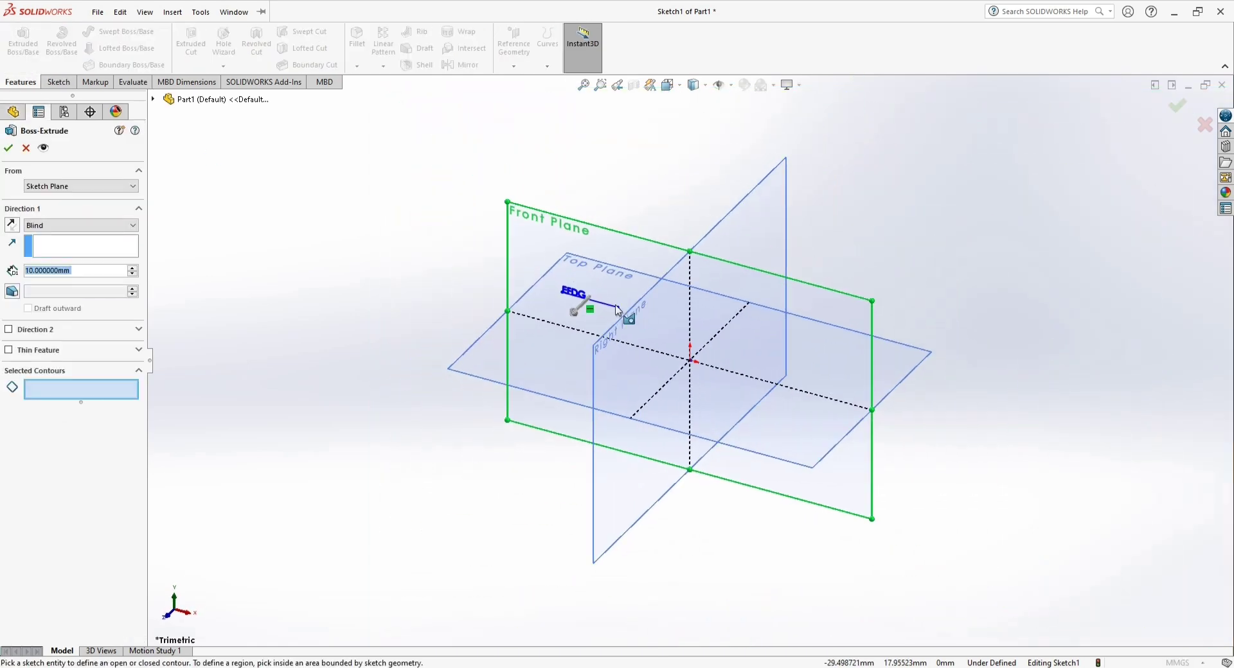
{"action": "scroll", "coordinate": [637, 326], "scroll_direction": "down", "scroll_amount": 5}
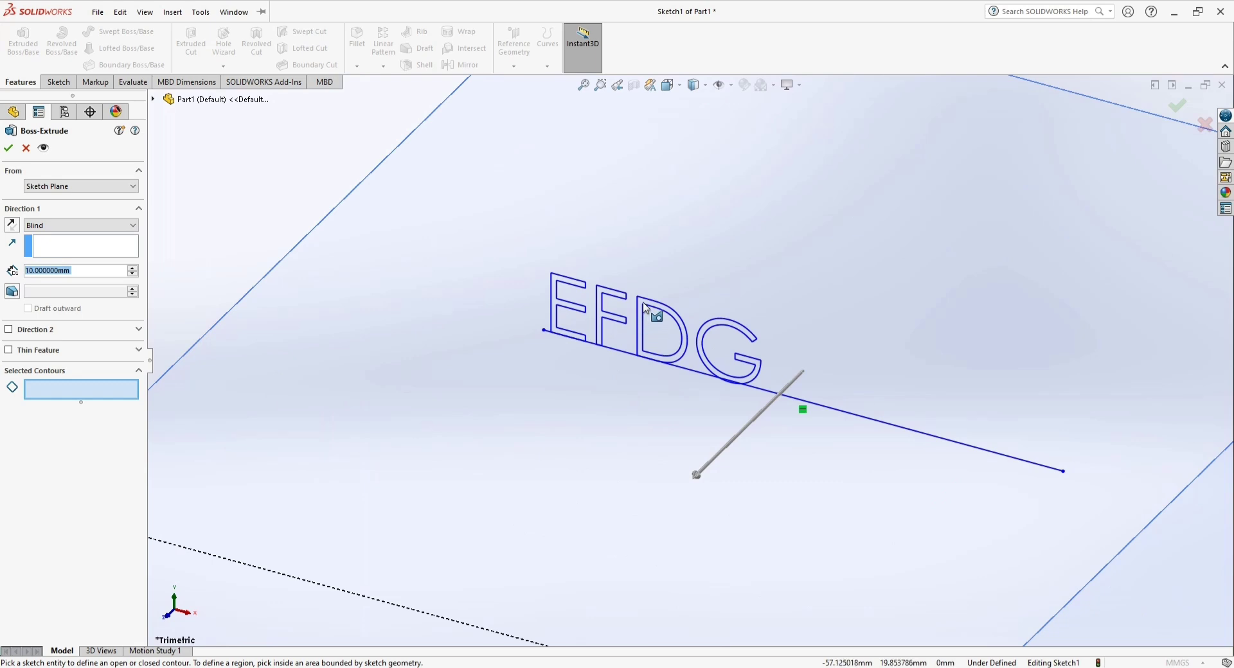
{"action": "left_click", "coordinate": [25, 150]}
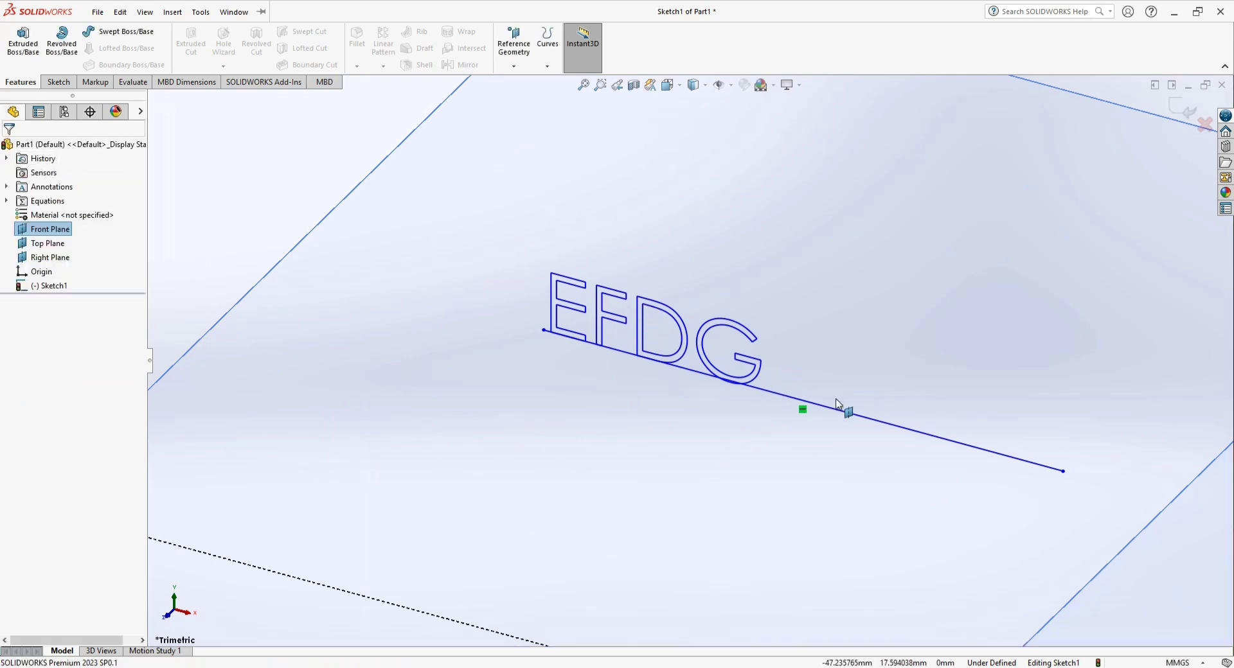
- Convert the horizontal line under the EFDG text to construction geometry
{"action": "left_click", "coordinate": [847, 412]}
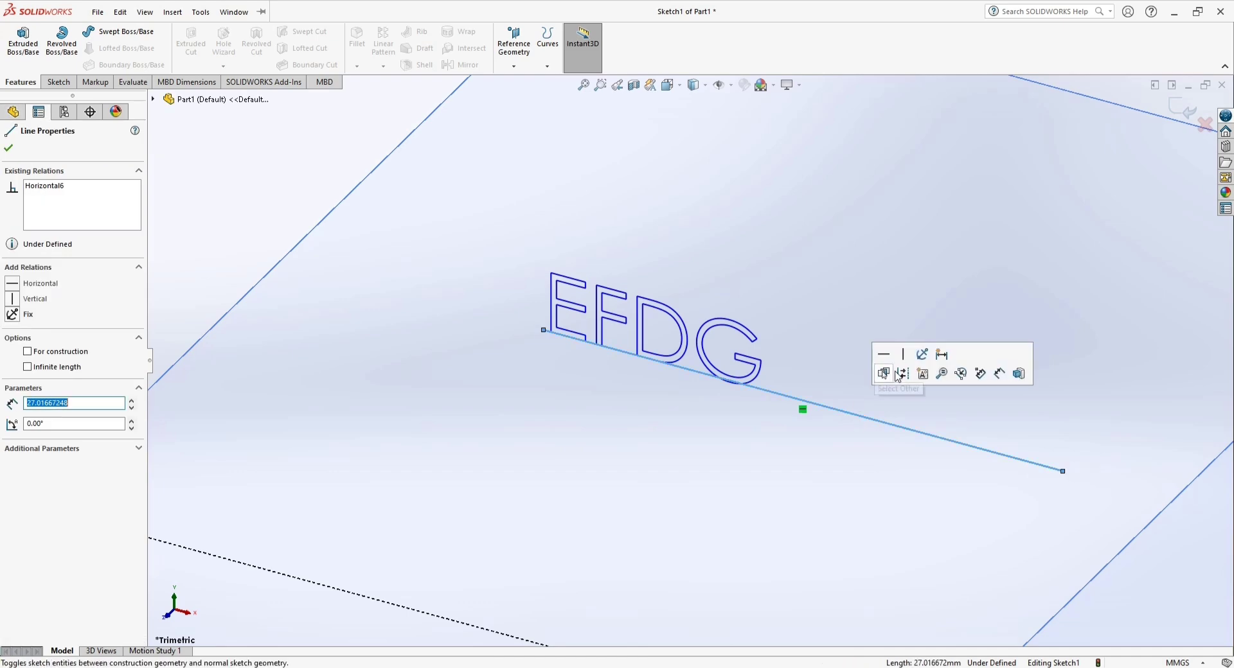
{"action": "left_click", "coordinate": [902, 373]}
{"action": "left_click", "coordinate": [9, 148]}
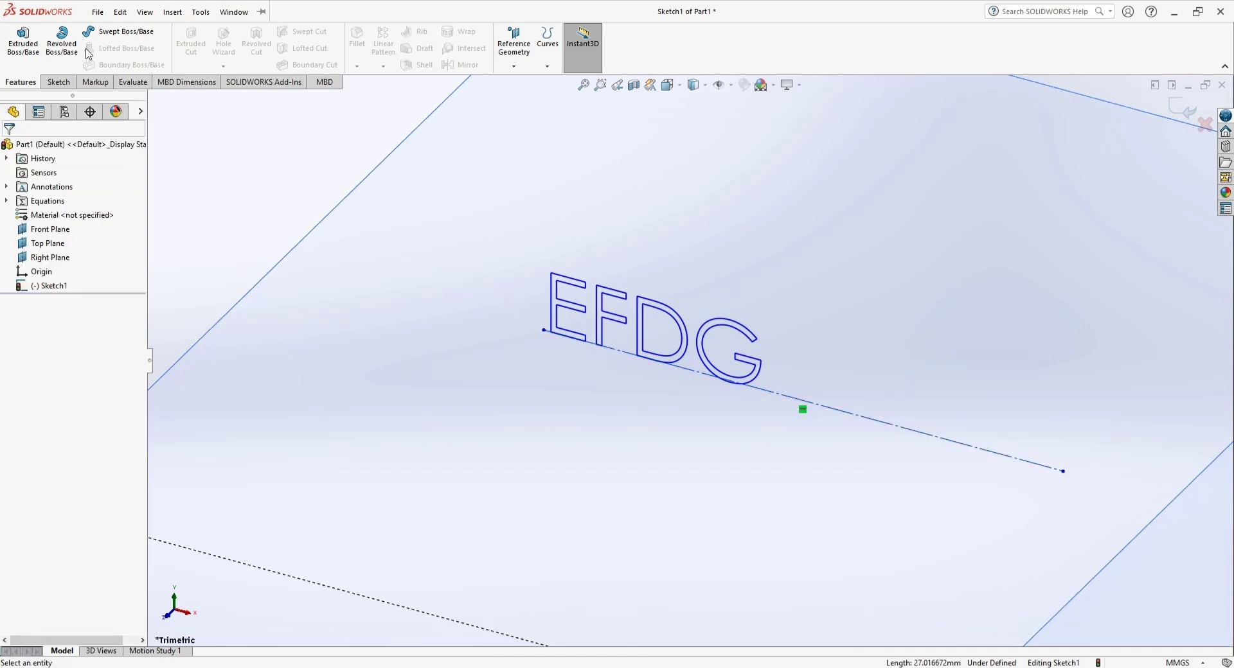
- Extrude the EFDG text as a boss with a blind depth of 10 mm from the sketch plane
{"action": "left_click", "coordinate": [23, 40]}
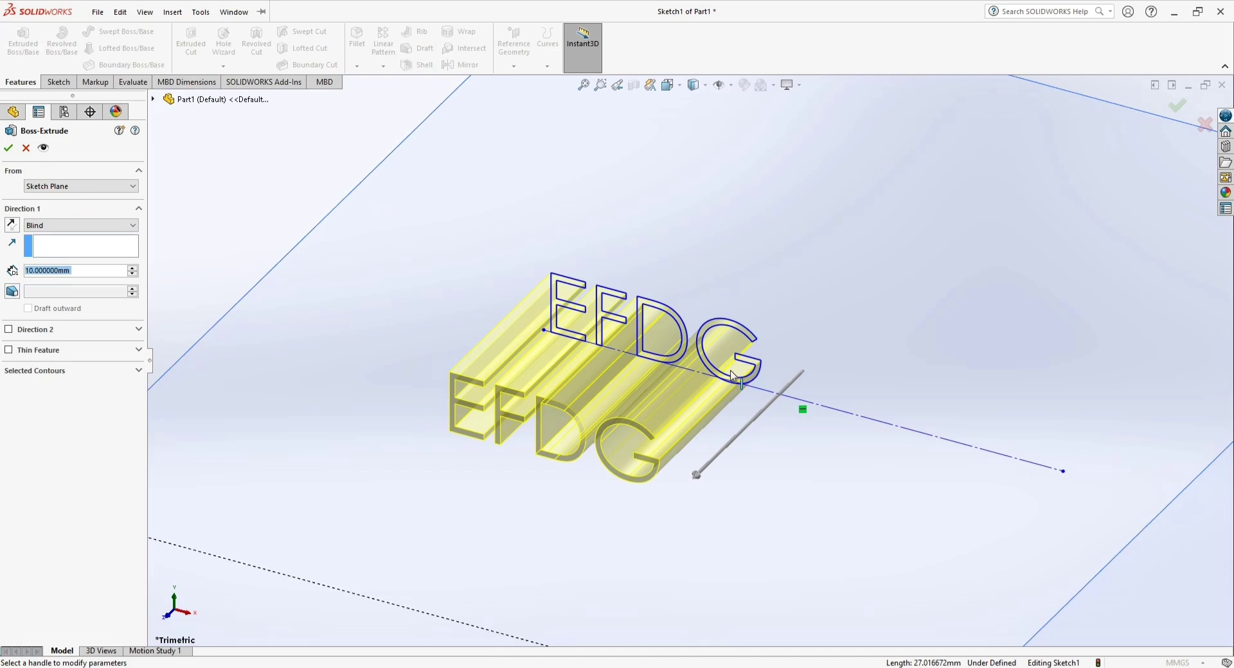
{"action": "middle_click_drag", "start_coordinate": [633, 329], "coordinate": [619, 441]}
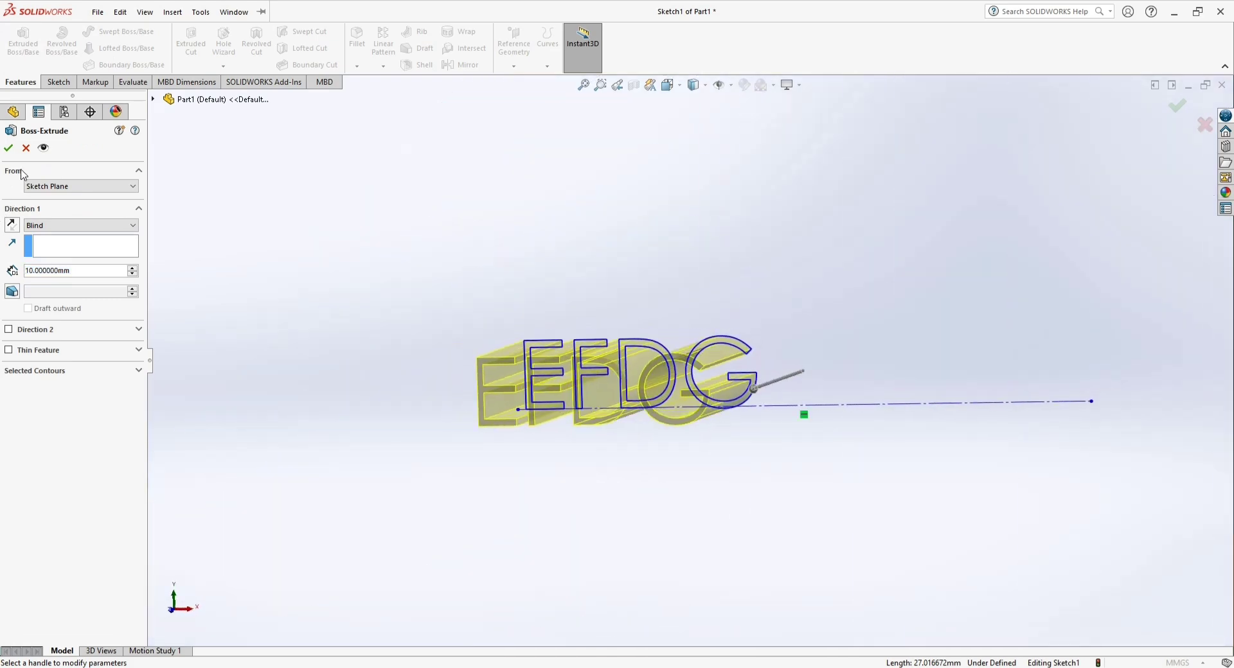
{"action": "left_click", "coordinate": [9, 154]}
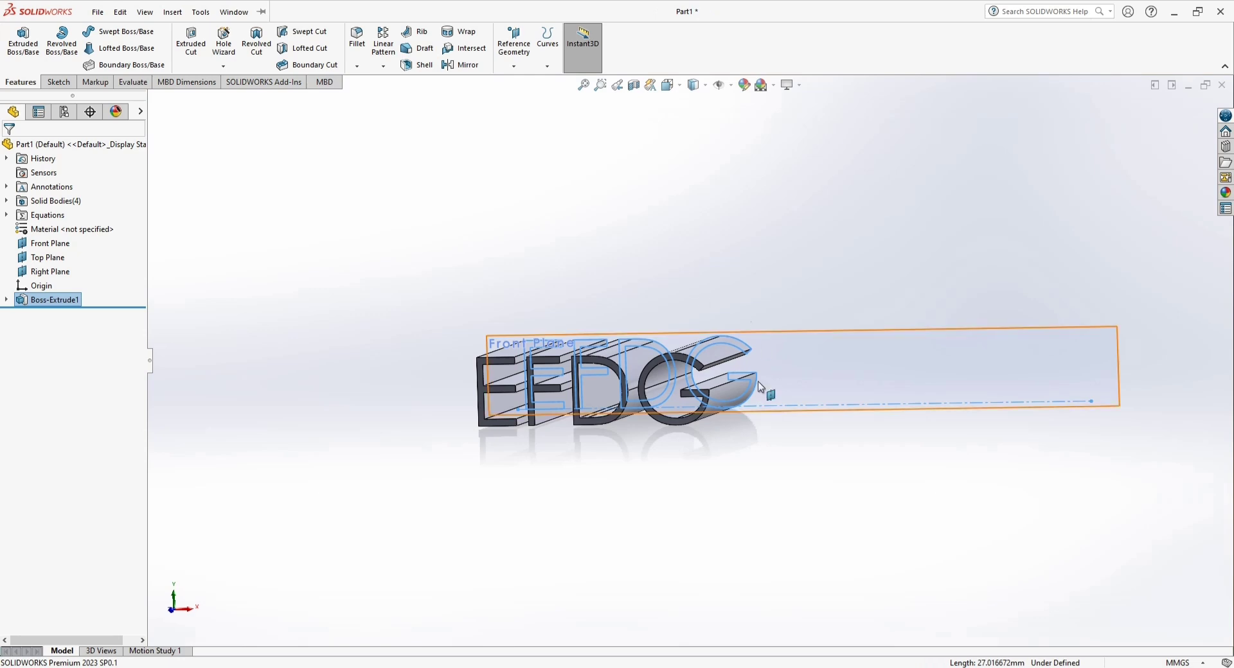
- Start a new sketch on the Front Plane and draw a horizontal line about 9 mm long to the right of the EFDG text
{"action": "scroll", "coordinate": [697, 385], "scroll_direction": "up", "scroll_amount": 1}
{"action": "middle_click_drag", "start_coordinate": [698, 384], "coordinate": [721, 397]}
{"action": "left_click", "coordinate": [63, 84]}
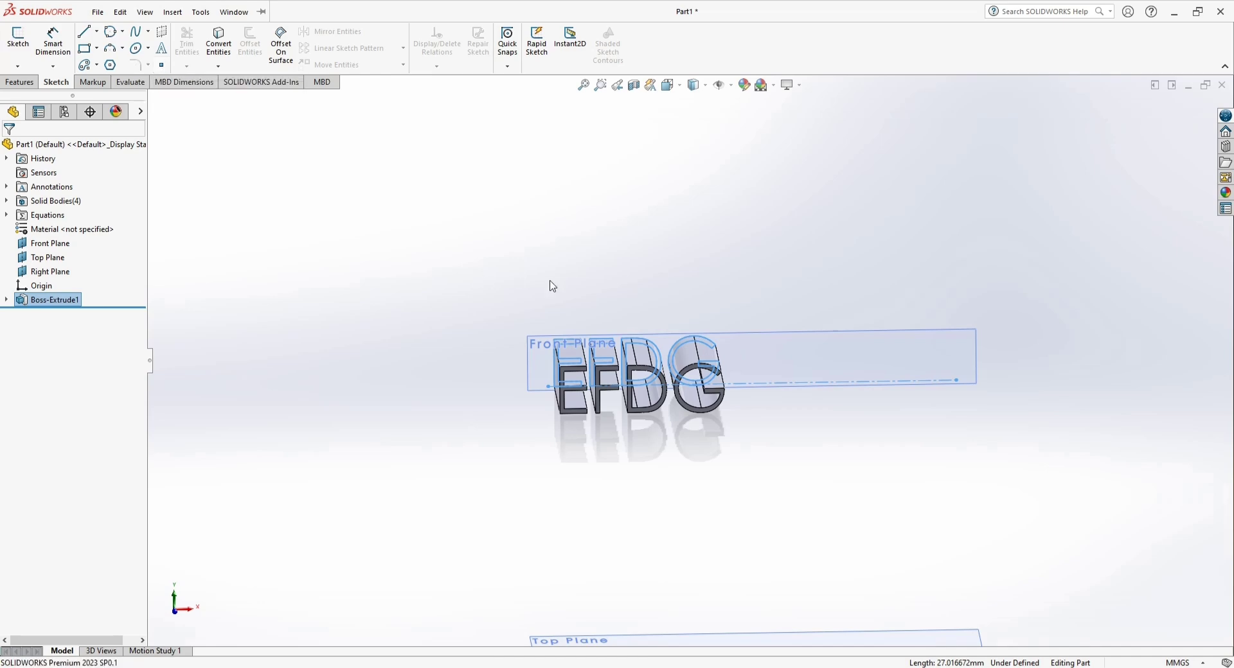
{"action": "left_click", "coordinate": [760, 350]}
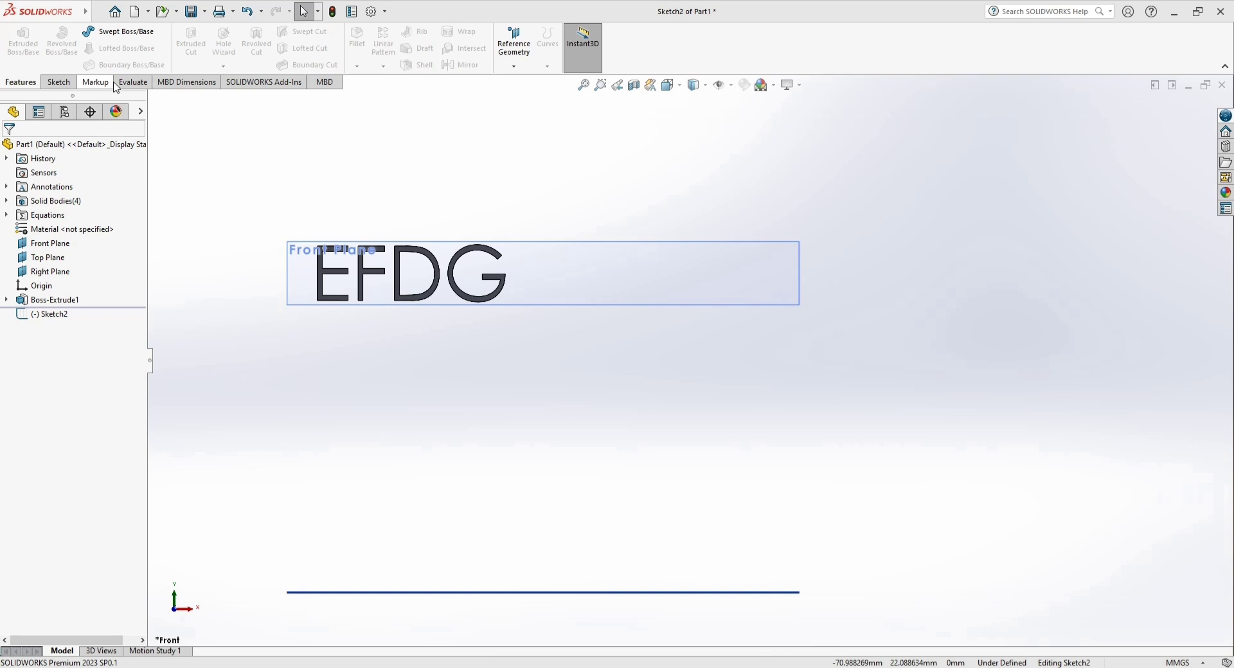
{"action": "left_click", "coordinate": [70, 83]}
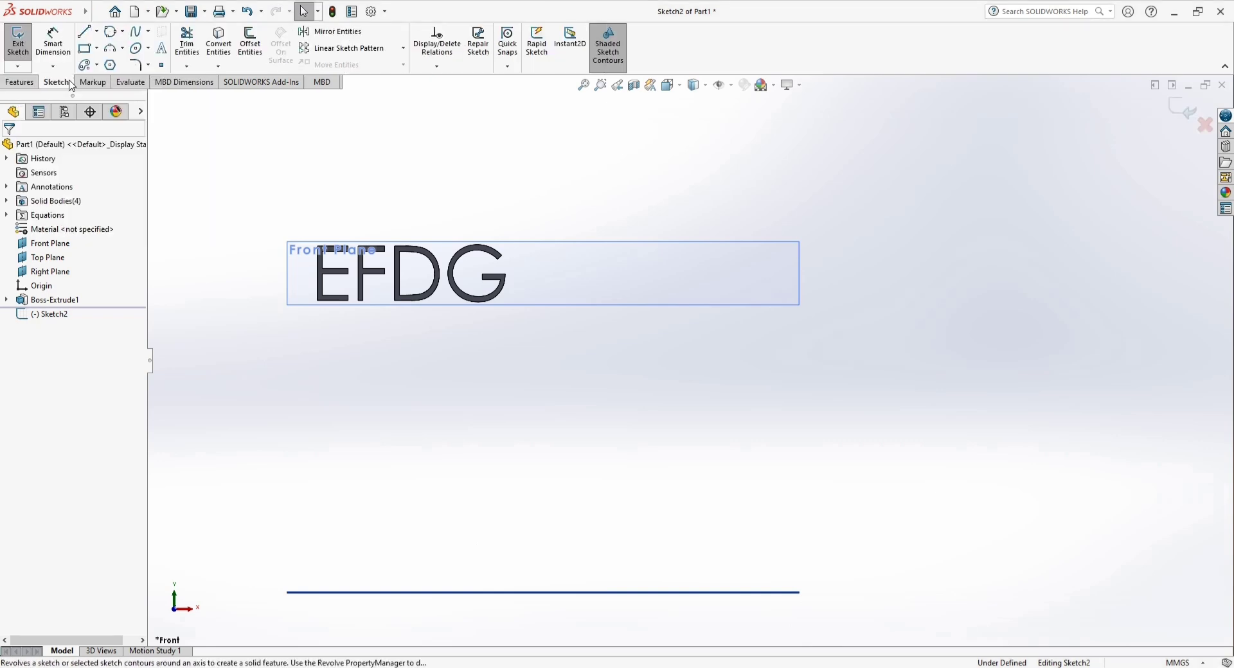
{"action": "left_click", "coordinate": [87, 34]}
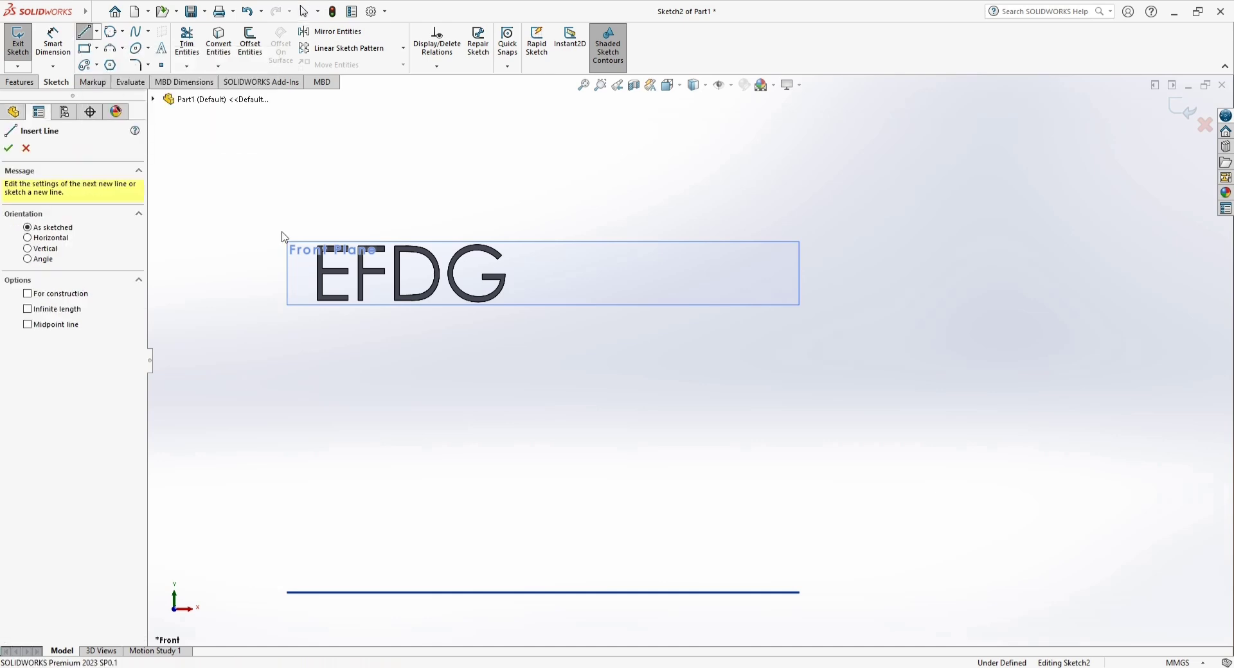
{"action": "left_click", "coordinate": [565, 278]}
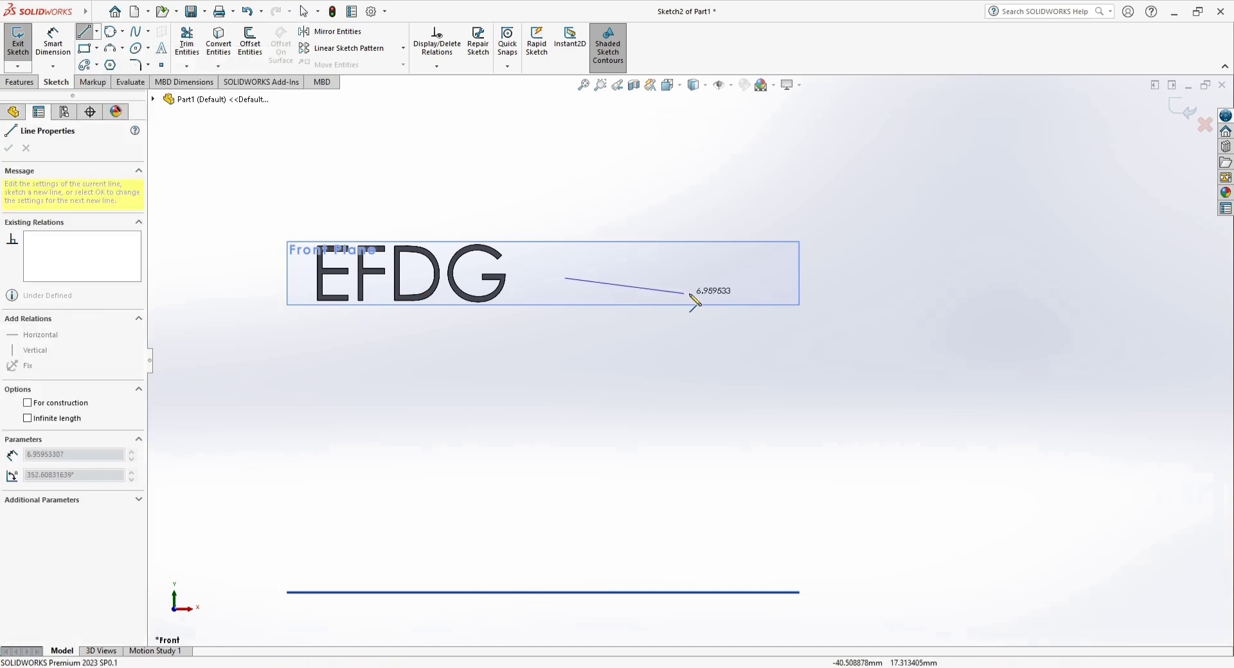
{"action": "left_click", "coordinate": [719, 279]}
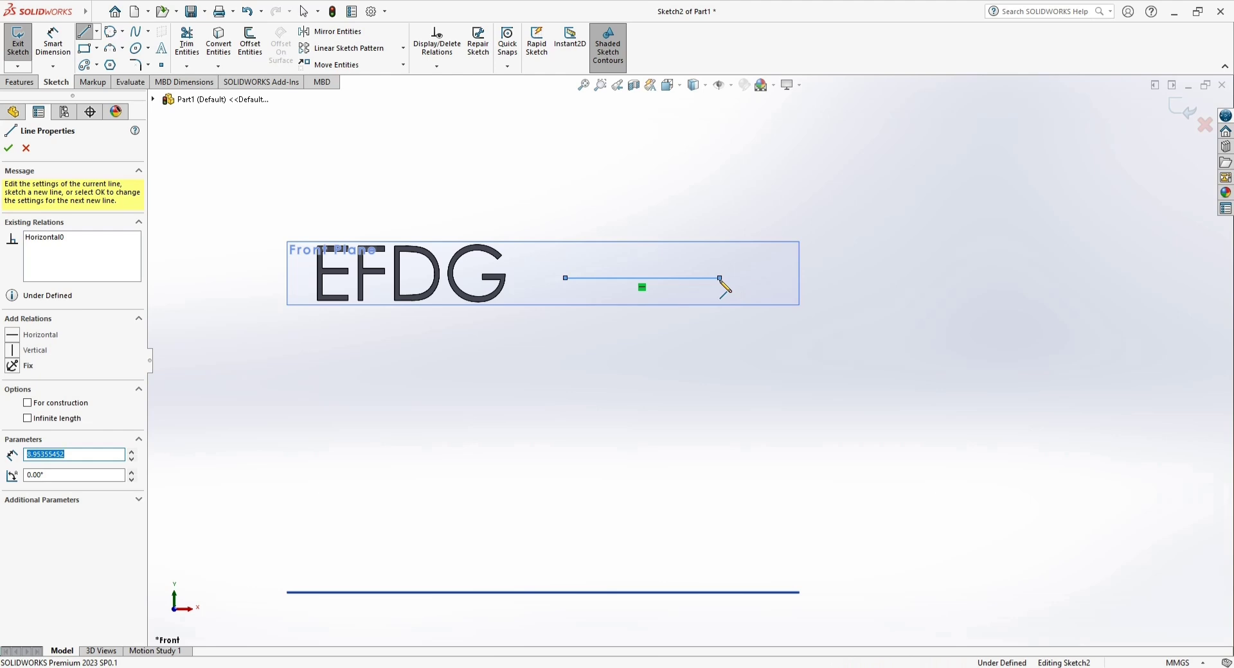
{"action": "key", "text": "Escape"}
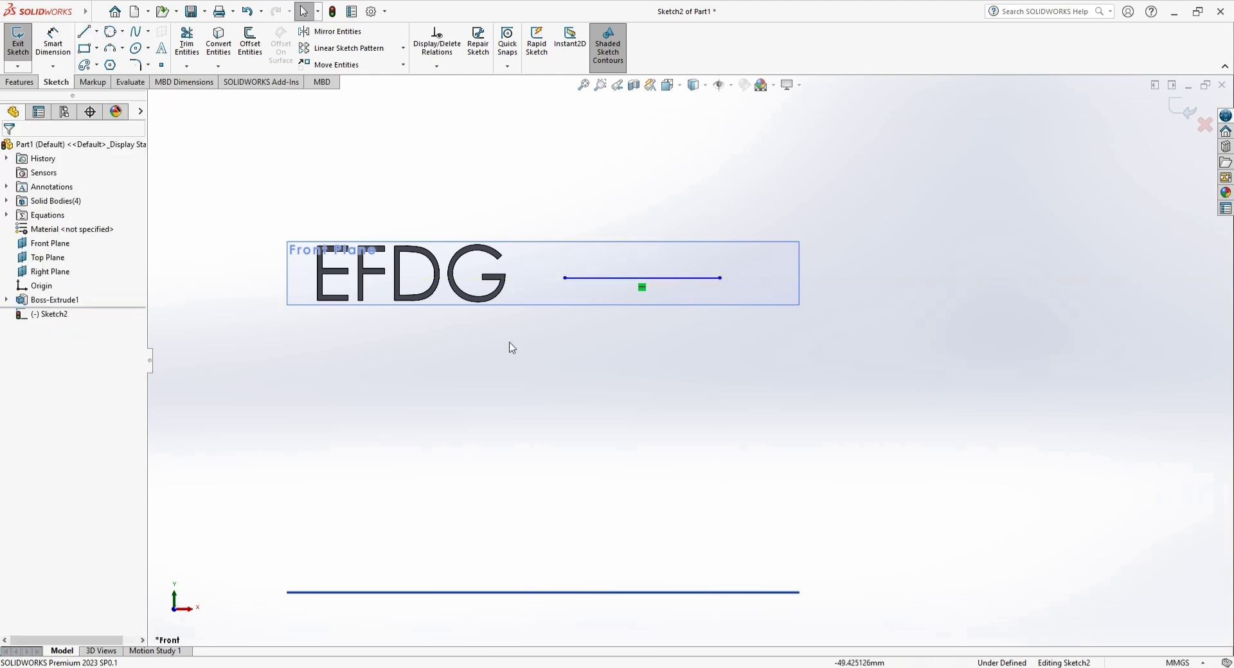
- Place a sketch point on the new horizontal line, about a quarter of its length from the left end
{"action": "left_click", "coordinate": [162, 65]}
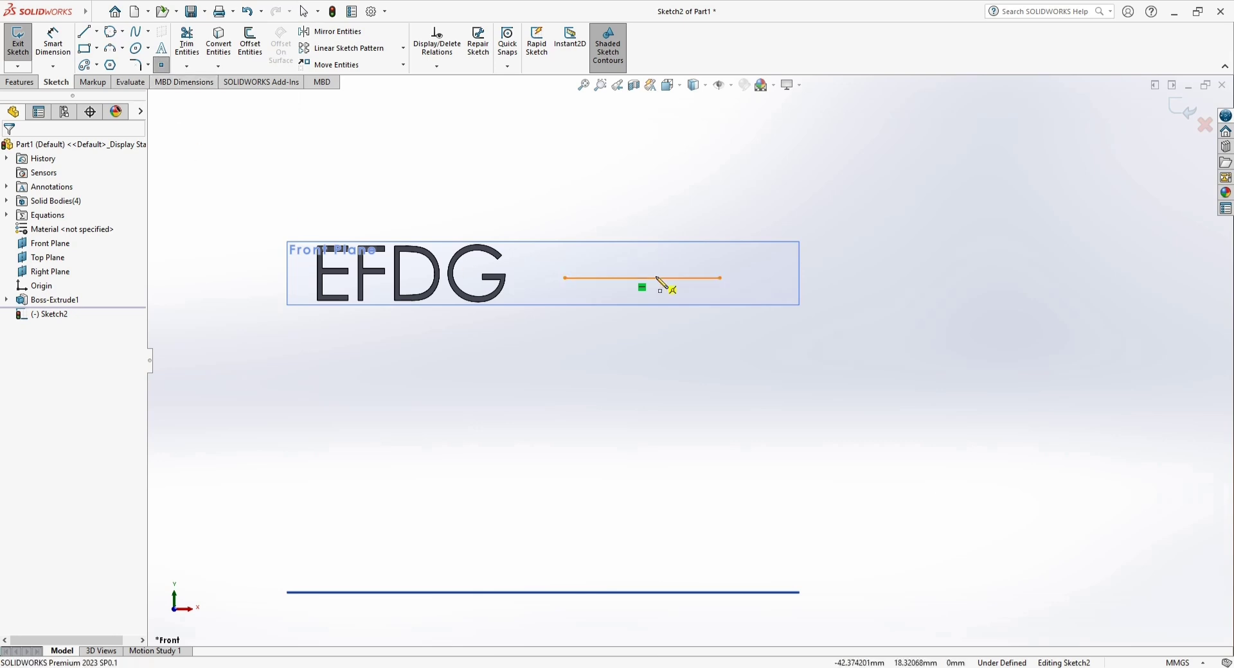
{"action": "scroll", "coordinate": [641, 286], "scroll_direction": "down", "scroll_amount": 3}
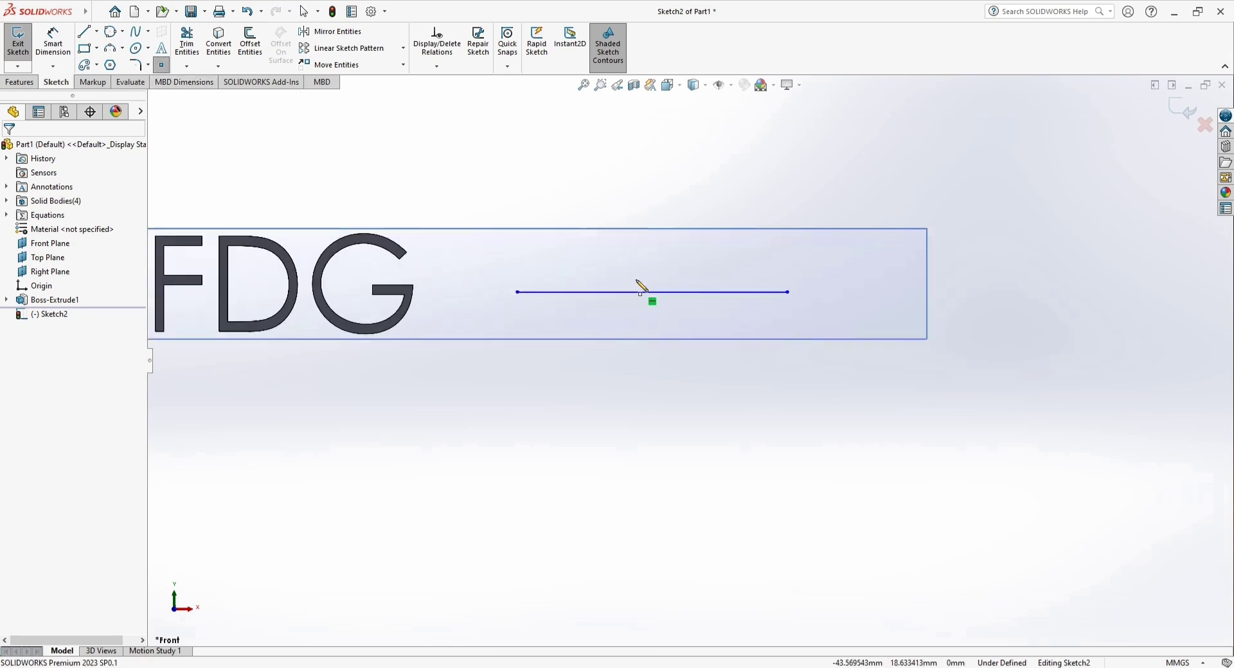
{"action": "left_click", "coordinate": [583, 292]}
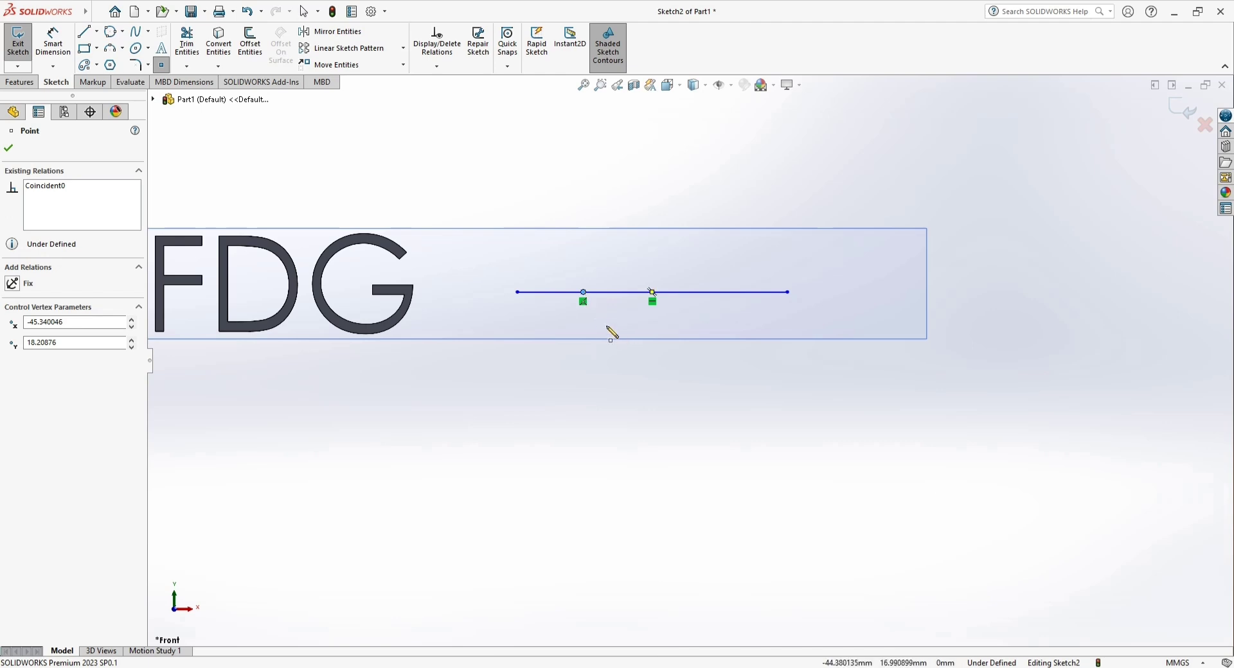
{"action": "left_click", "coordinate": [9, 149]}
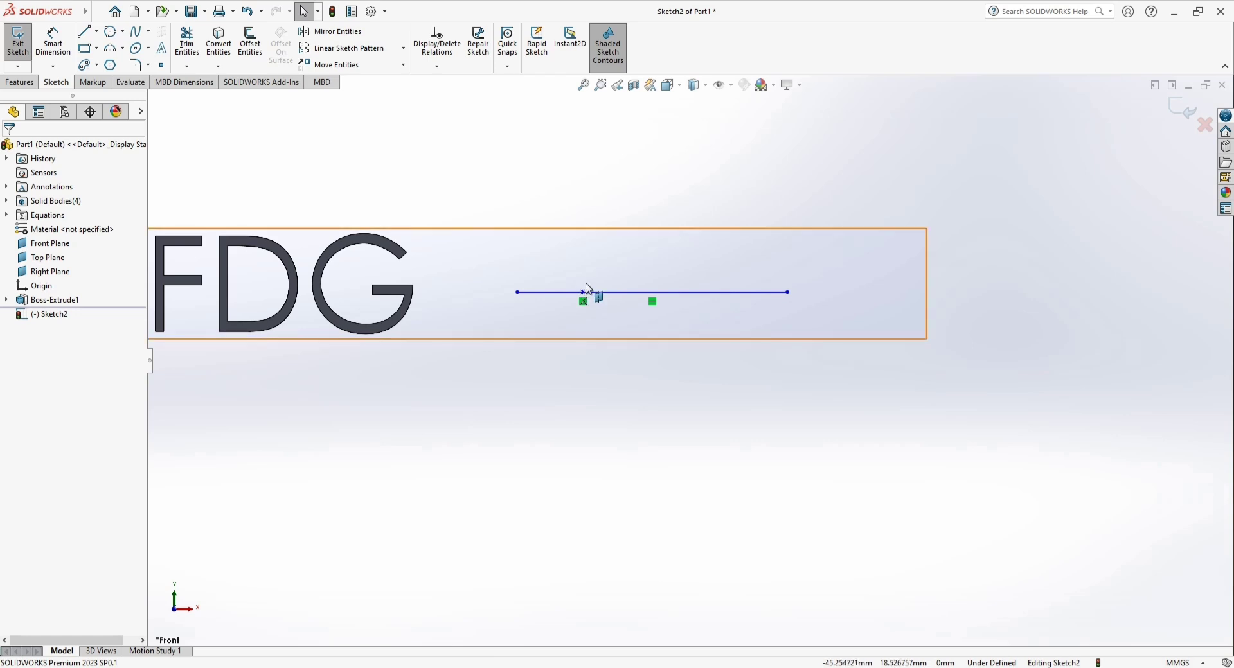
- Open the list of sketch dimension types
{"action": "left_click", "coordinate": [57, 67]}
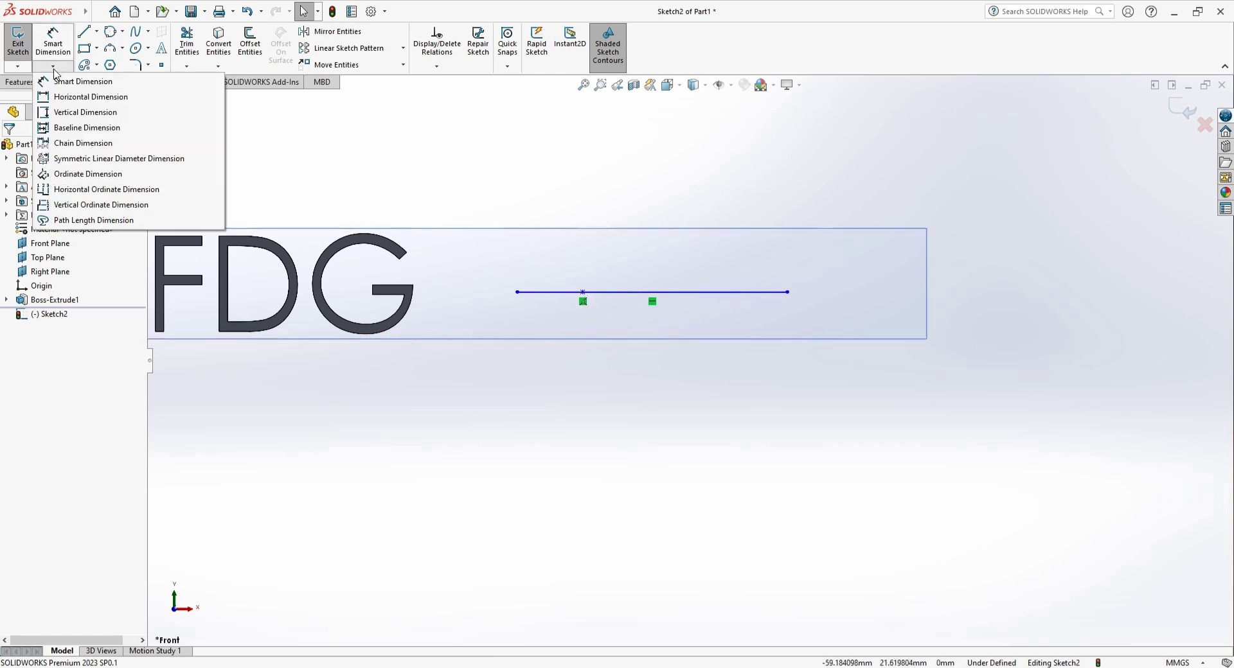